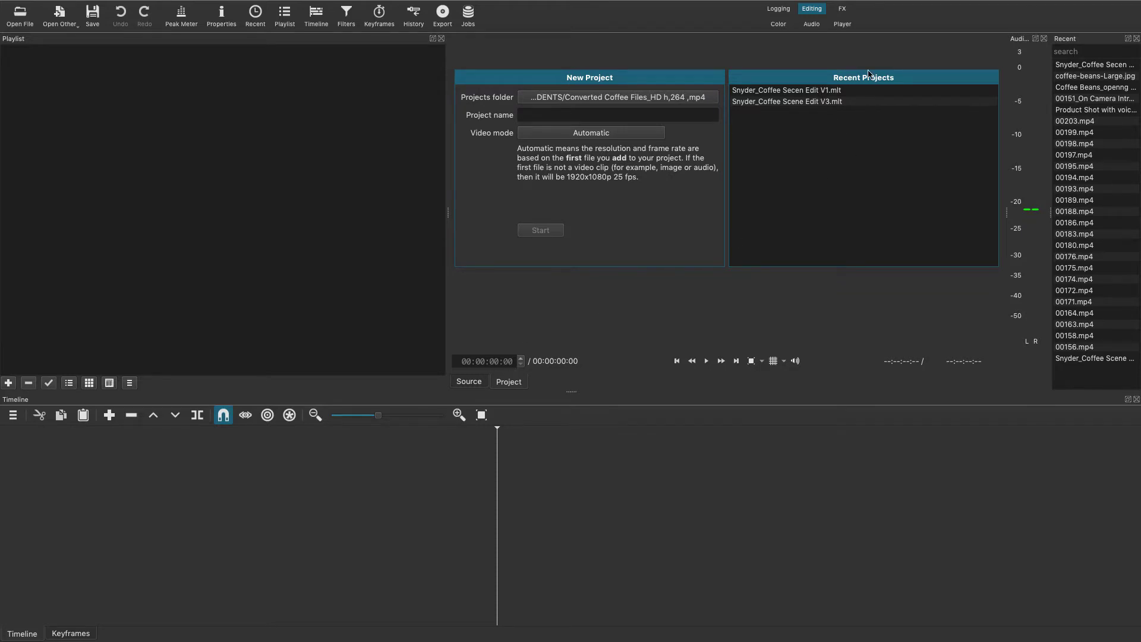
Step: Open the recent Coffee Scene Edit V3 project and select the V3, V2 and V1 tracks one at a time
left_click(785, 104)
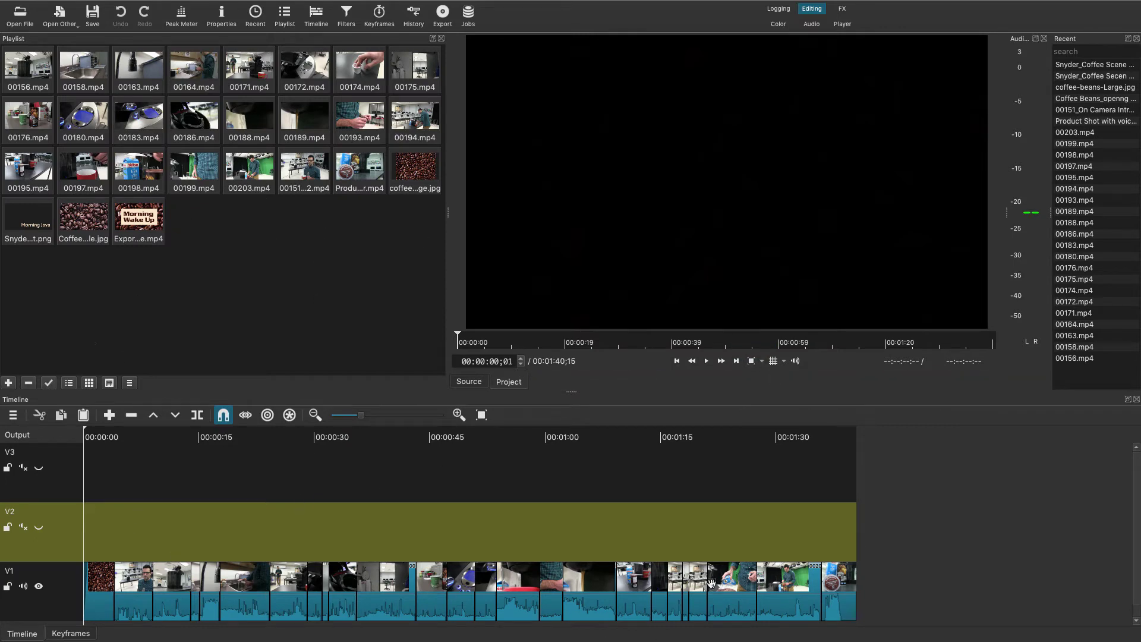
left_click(58, 471)
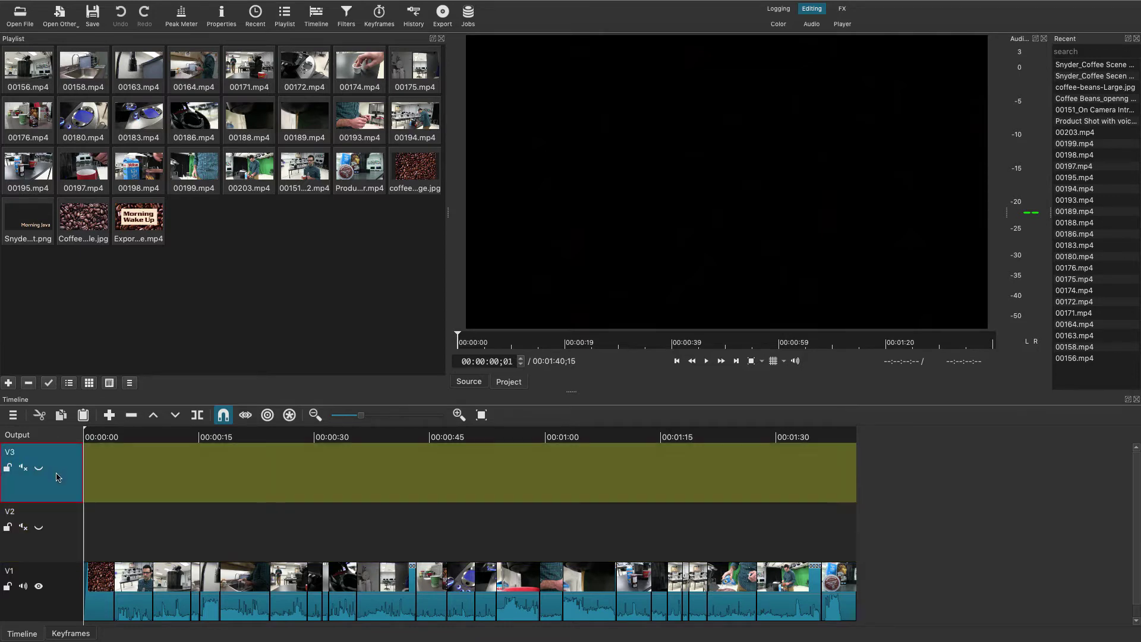
left_click(60, 533)
left_click(63, 594)
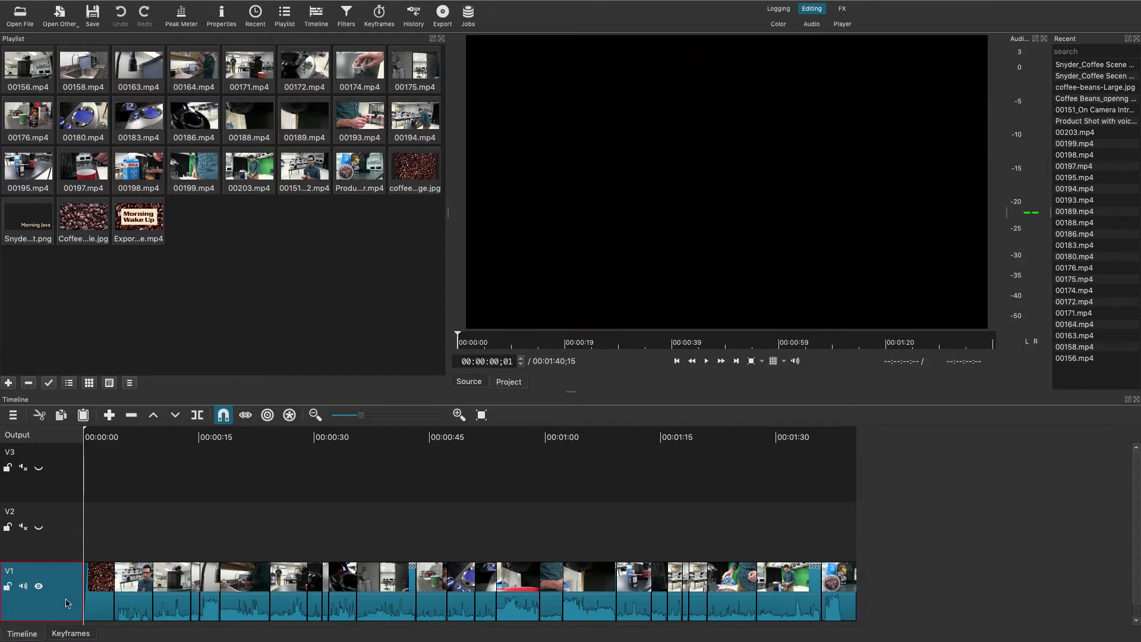
Step: Remove the empty V3 track from the timeline
right_click(59, 477)
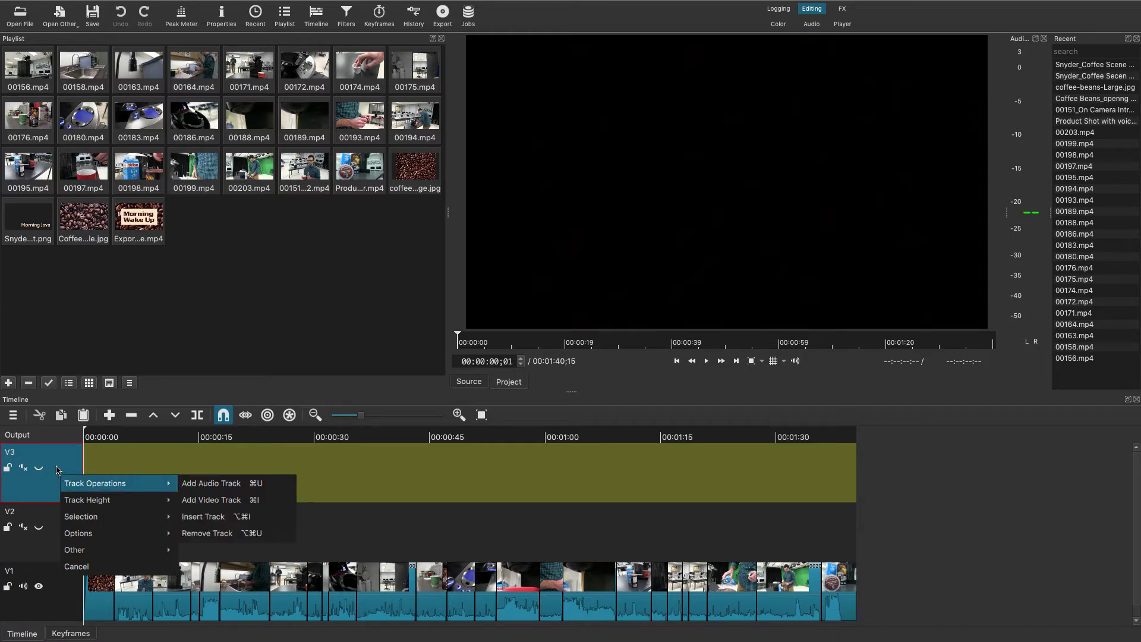
left_click(58, 469)
right_click(59, 468)
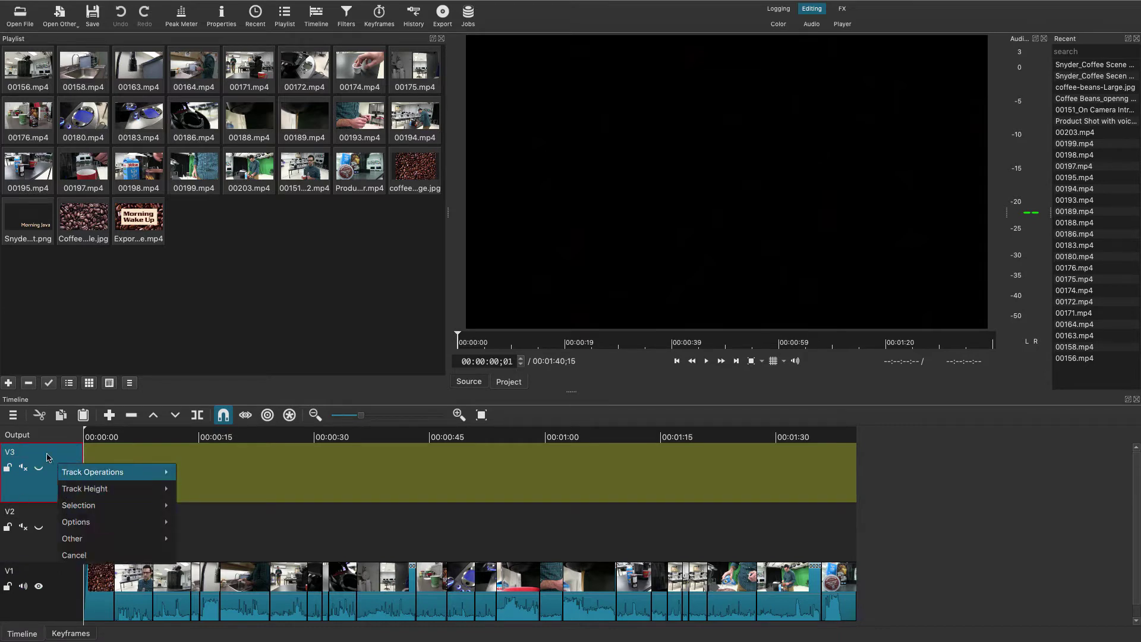
mouse_move(78, 476)
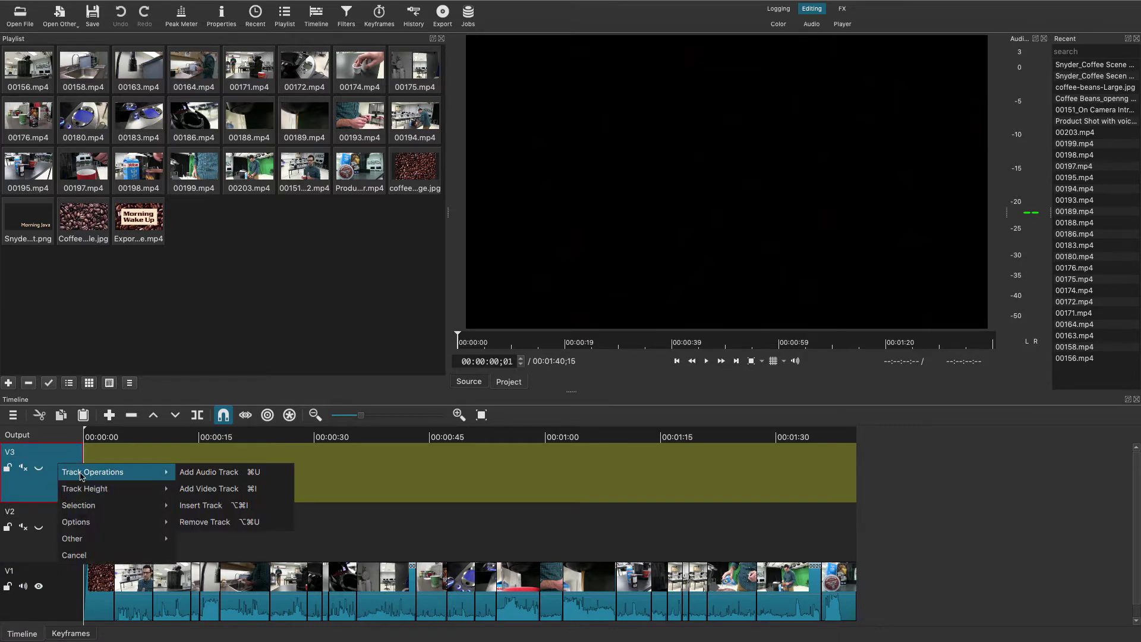
left_click(204, 521)
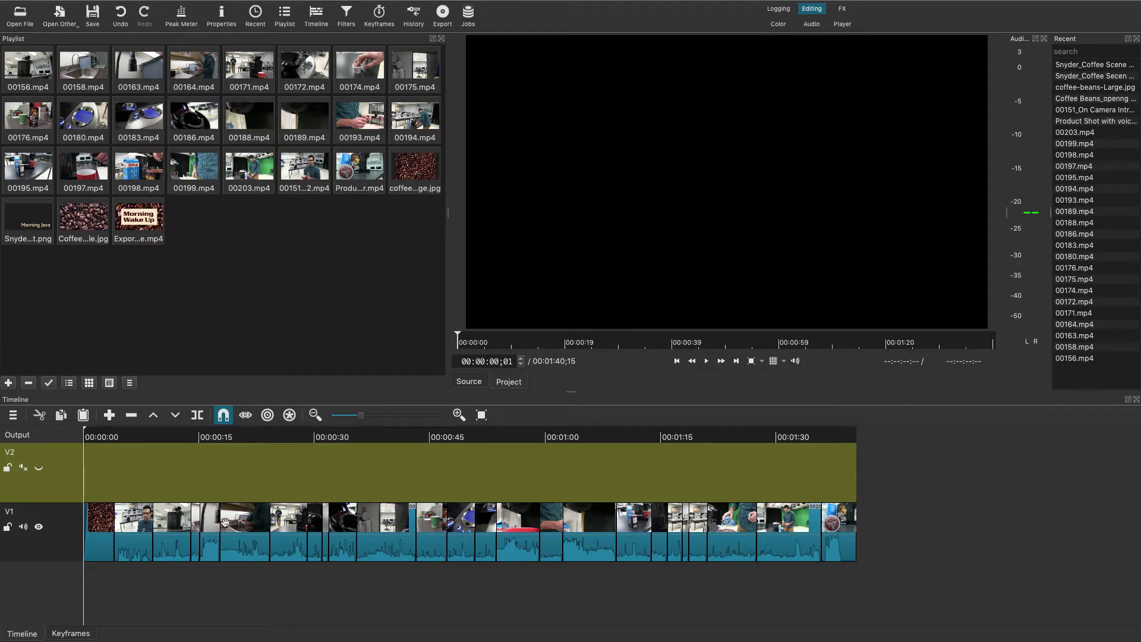
Step: View the edit around 00:00:25;16 in the project viewer and compare it with playlist clip 00171.mp4 in the source viewer
left_click(104, 530)
left_click(244, 504)
left_click(280, 441)
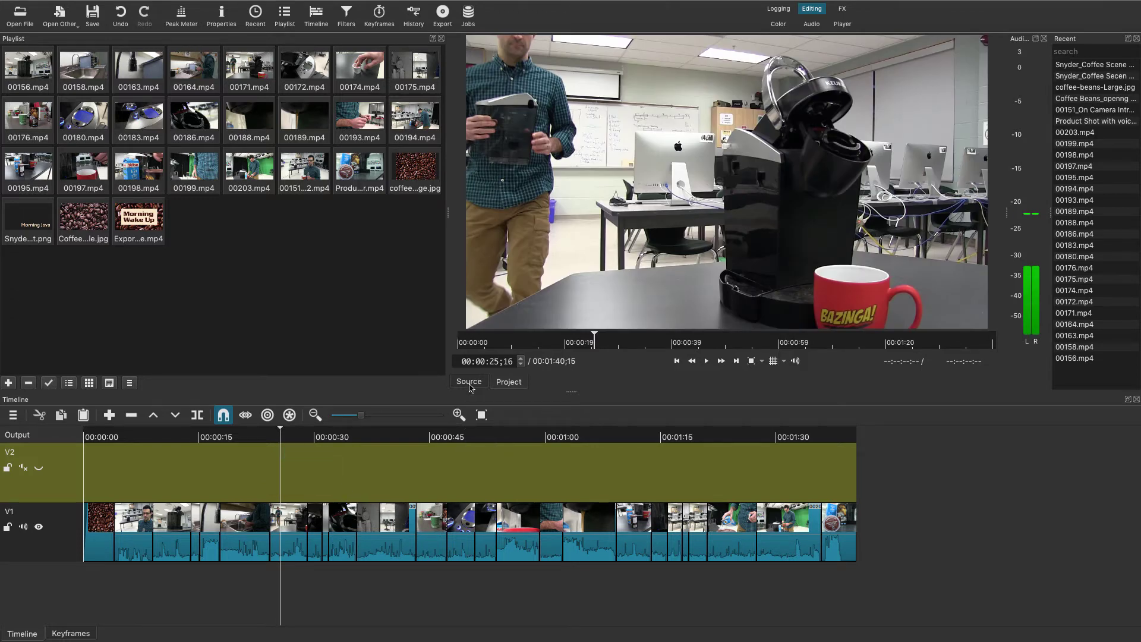
double_click(250, 78)
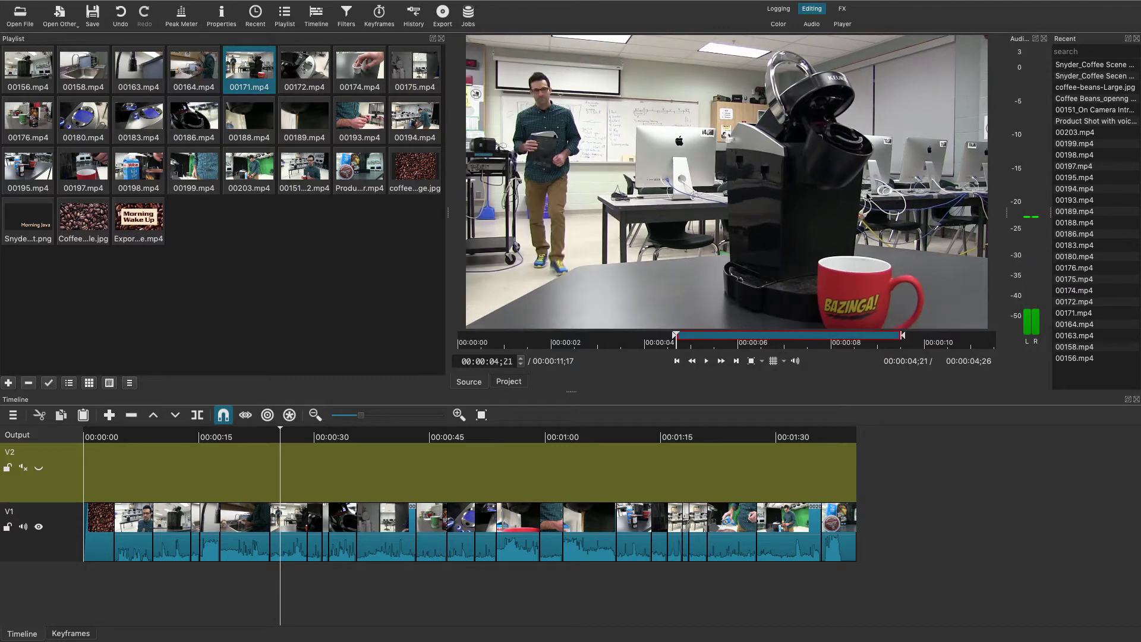
left_click(479, 361)
left_click(510, 383)
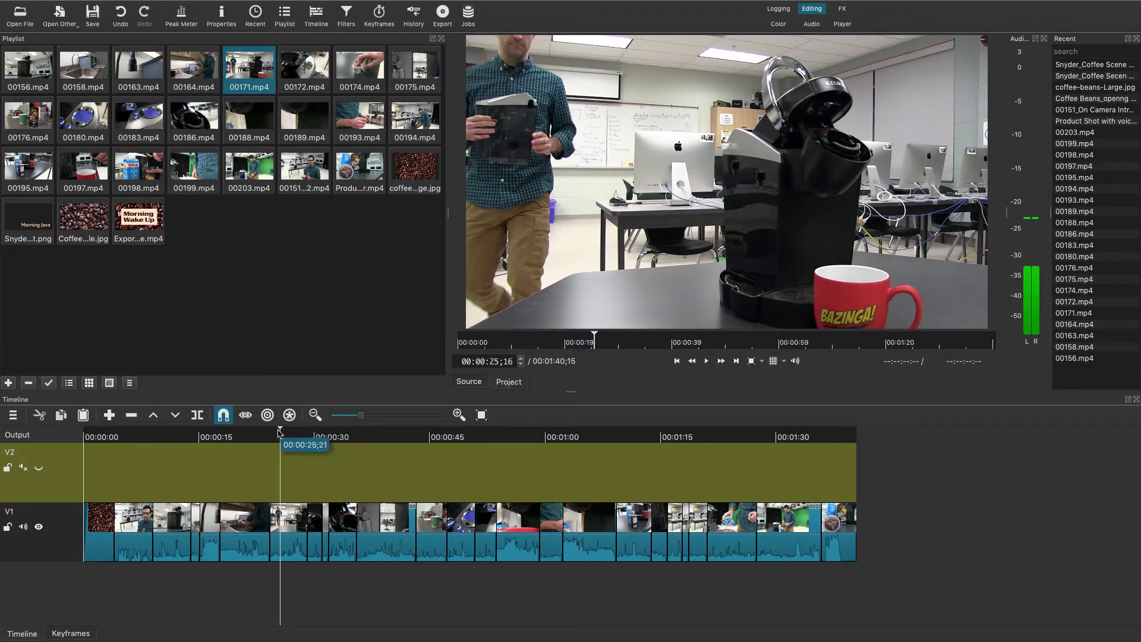
mouse_move(281, 431)
left_mouse_down()
mouse_move(313, 430)
mouse_move(298, 430)
left_mouse_up()
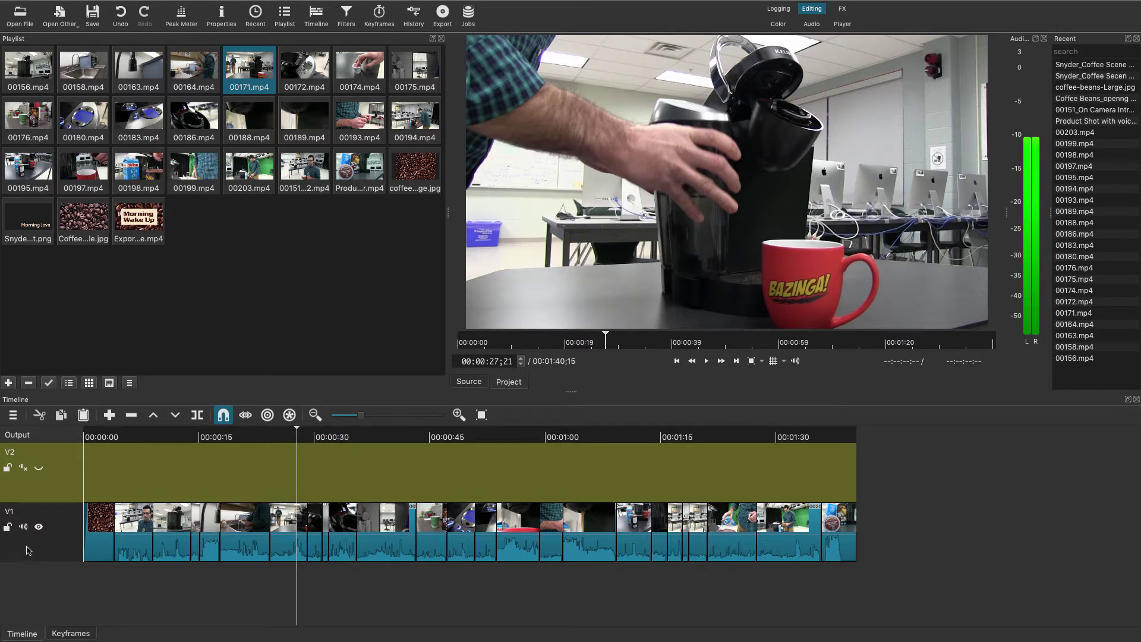
Step: Mute the V1 track's audio
left_click(22, 526)
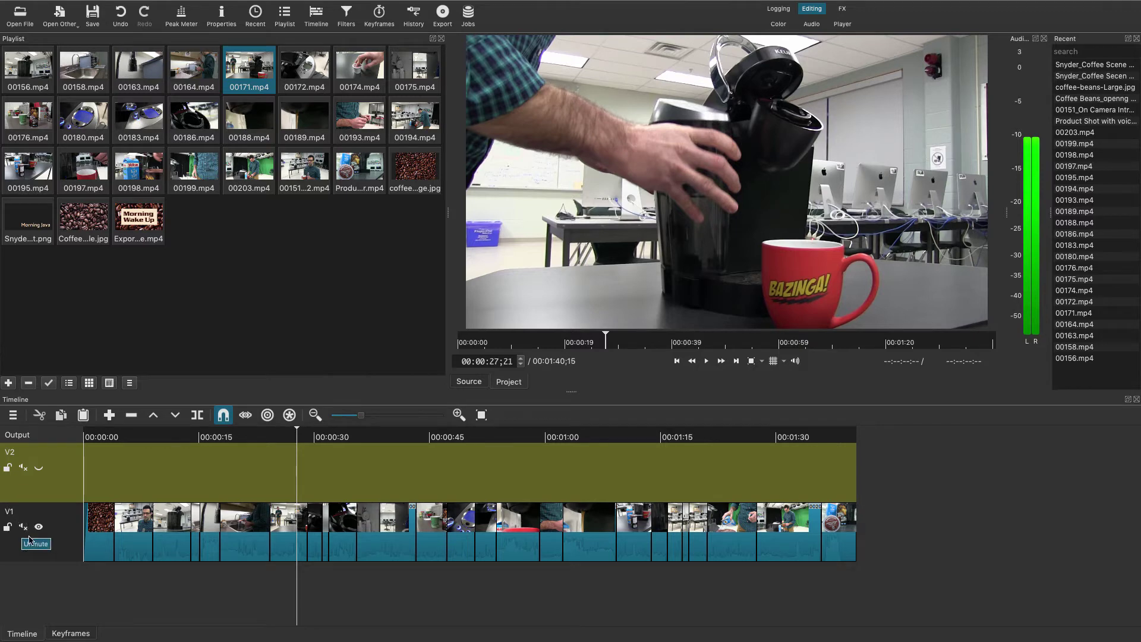
left_click(24, 527)
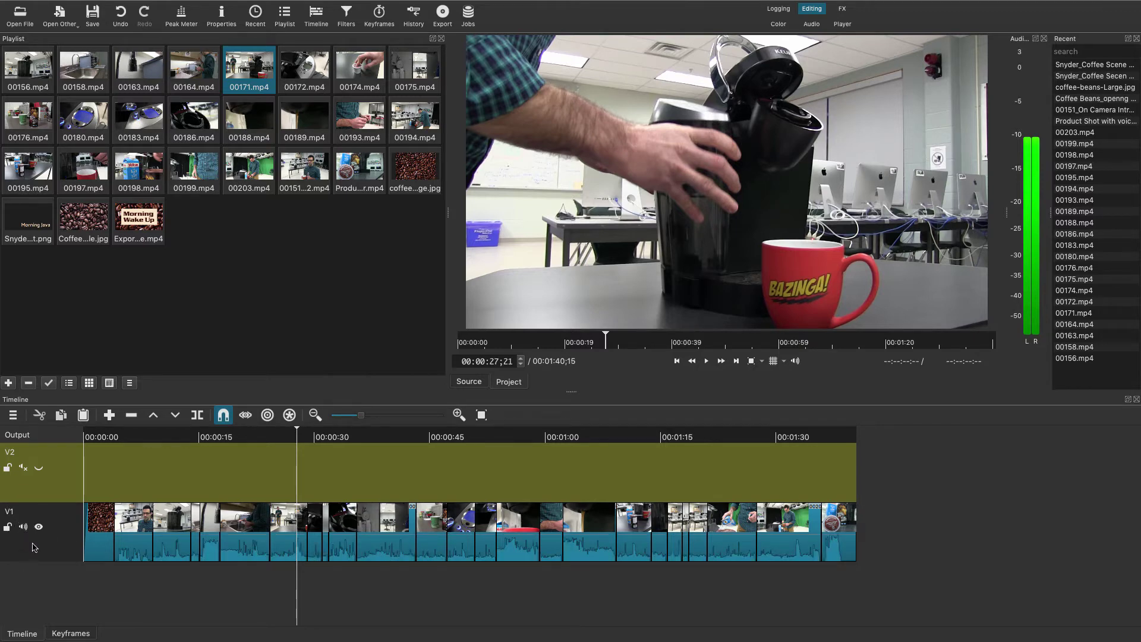
left_click(23, 527)
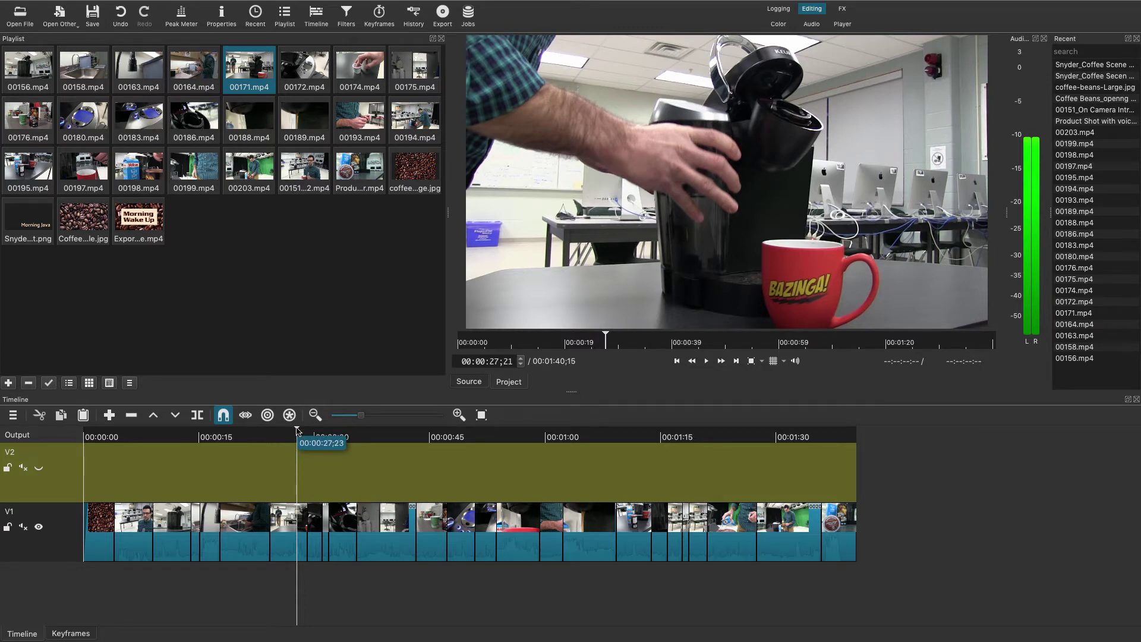
Step: Move the coffee maker clip at about 25 seconds from V1 straight up onto V2
left_click_drag(297, 430, 282, 447)
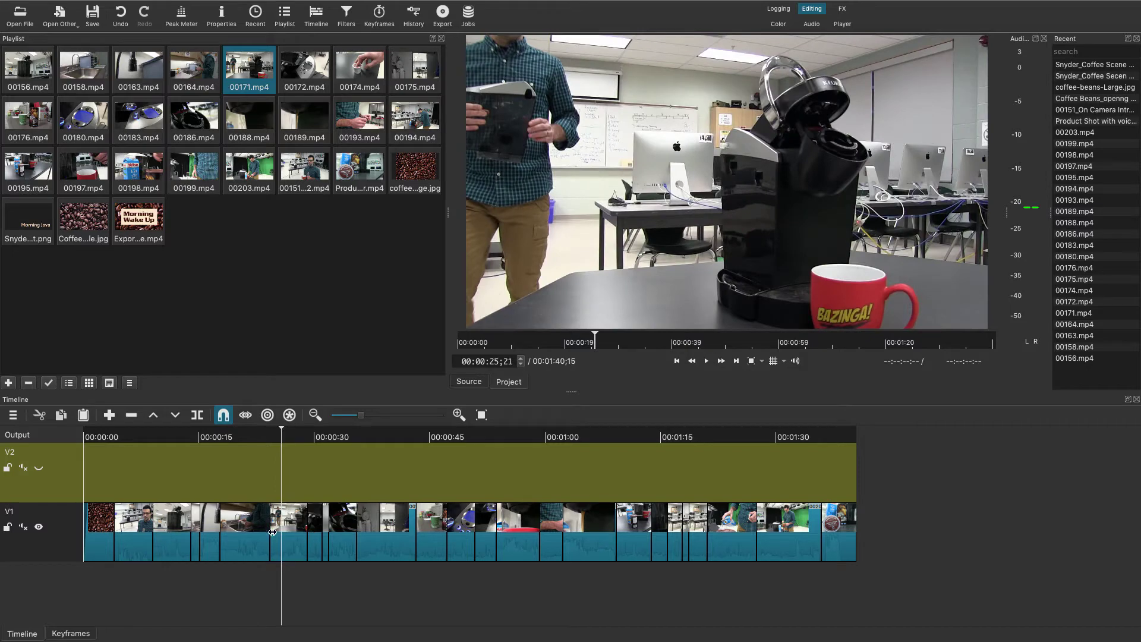
left_click(288, 504)
left_click_drag(286, 485, 288, 484)
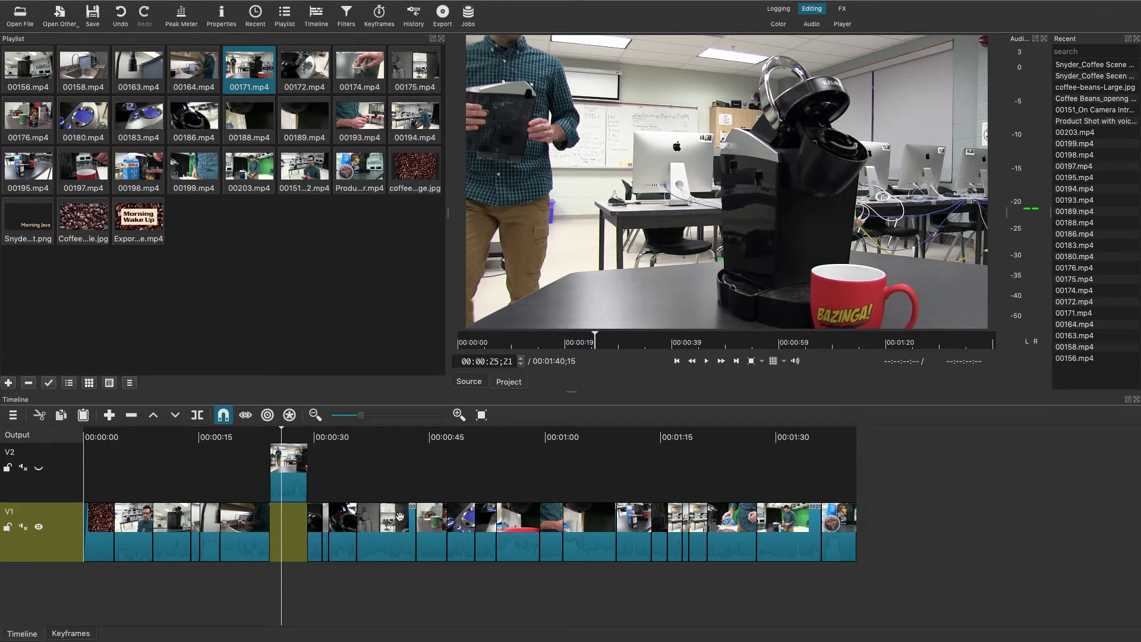
Step: Scrub the playhead across the clip on V2 and the following V1 clips to check the preview
left_click(283, 432)
mouse_move(282, 432)
left_mouse_down()
mouse_move(292, 435)
mouse_move(271, 432)
mouse_move(286, 434)
left_mouse_up()
left_click(289, 459)
left_click(274, 430)
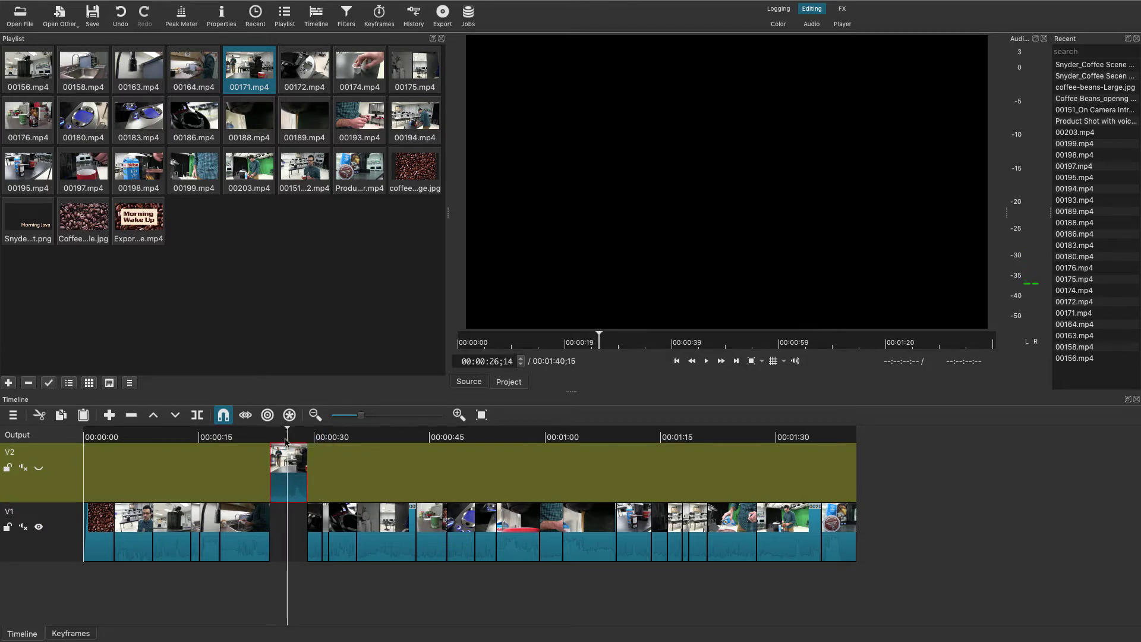
left_click(311, 437)
left_click(316, 441)
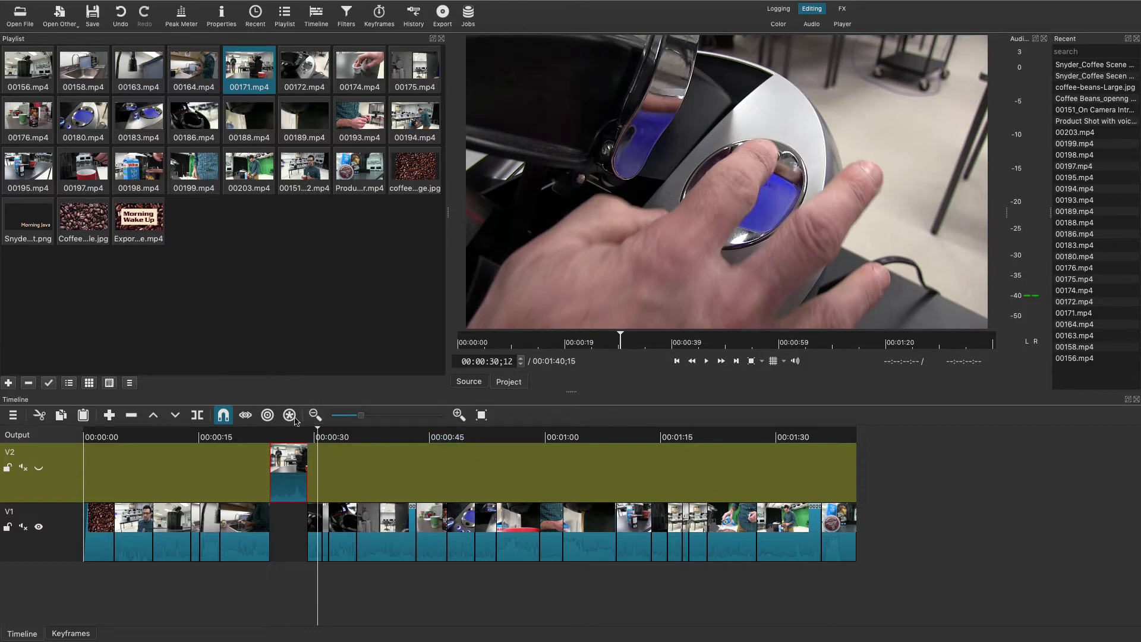
left_click_drag(319, 437, 281, 439)
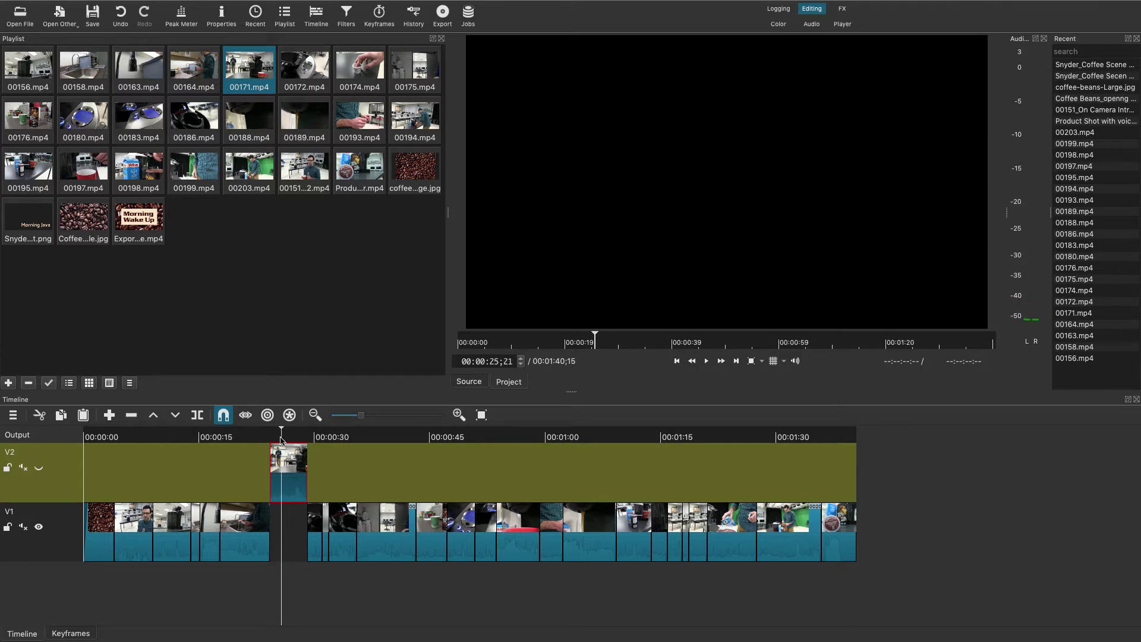
Step: Toggle the V2 track's visibility several times and leave the track shown
left_click(40, 468)
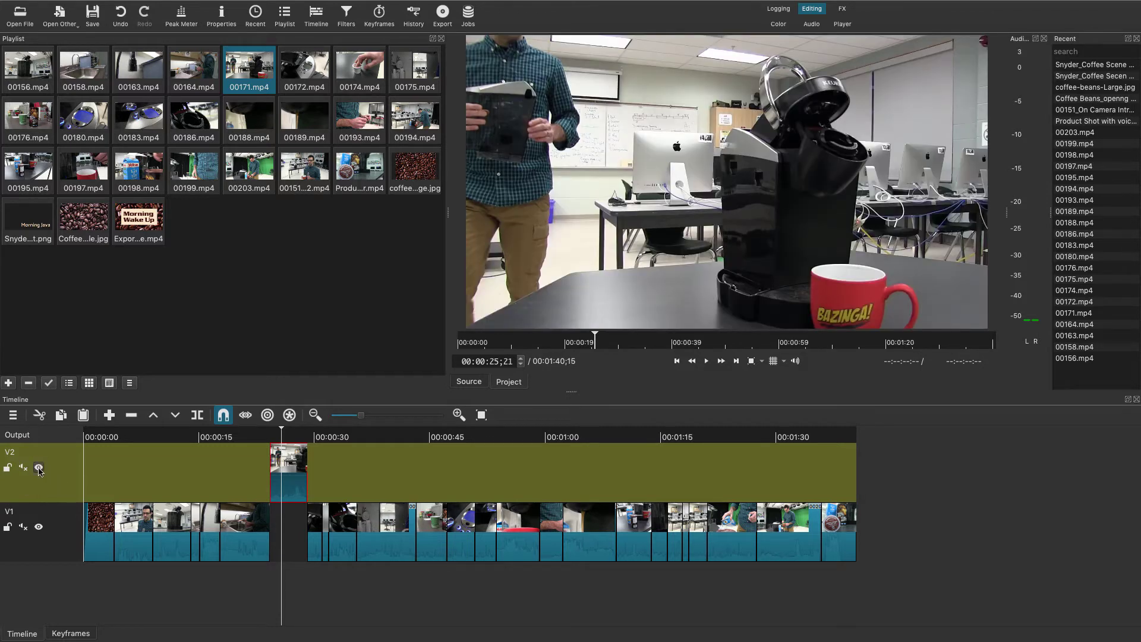
left_click(40, 469)
left_click(39, 469)
left_click(39, 469)
left_click(39, 469)
left_click(39, 469)
left_click(39, 469)
Step: Examine the coffee maker clip on V2 frame by frame, forward to 00:00:27;12 and back to 00:00:26;16
left_click(281, 432)
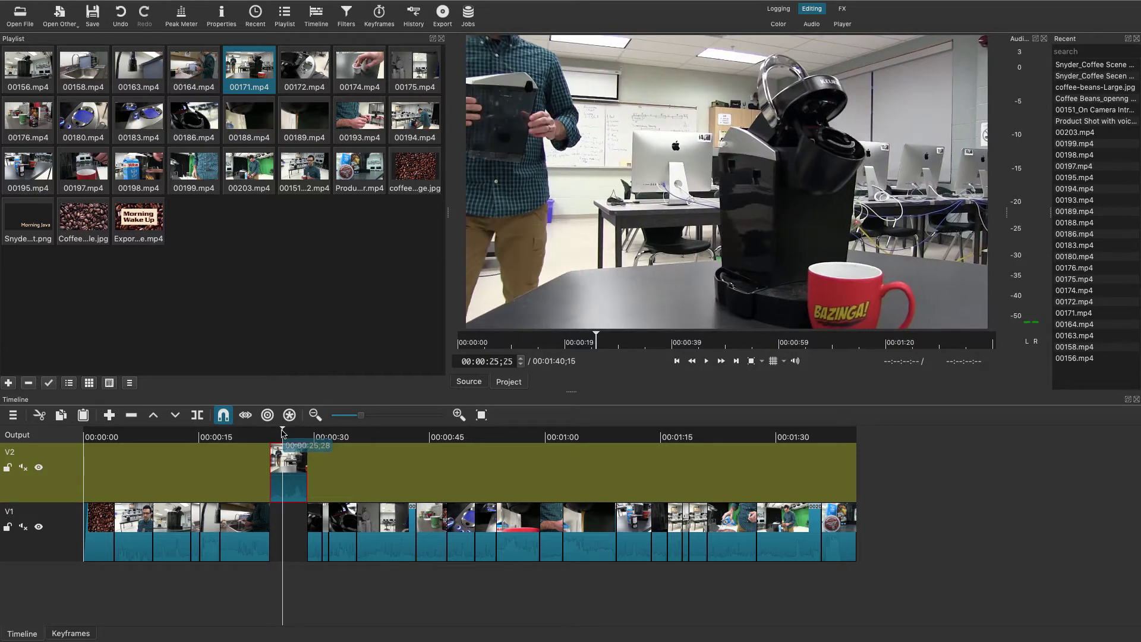
mouse_move(281, 432)
left_mouse_down()
mouse_move(296, 437)
mouse_move(278, 439)
mouse_move(288, 443)
left_mouse_up()
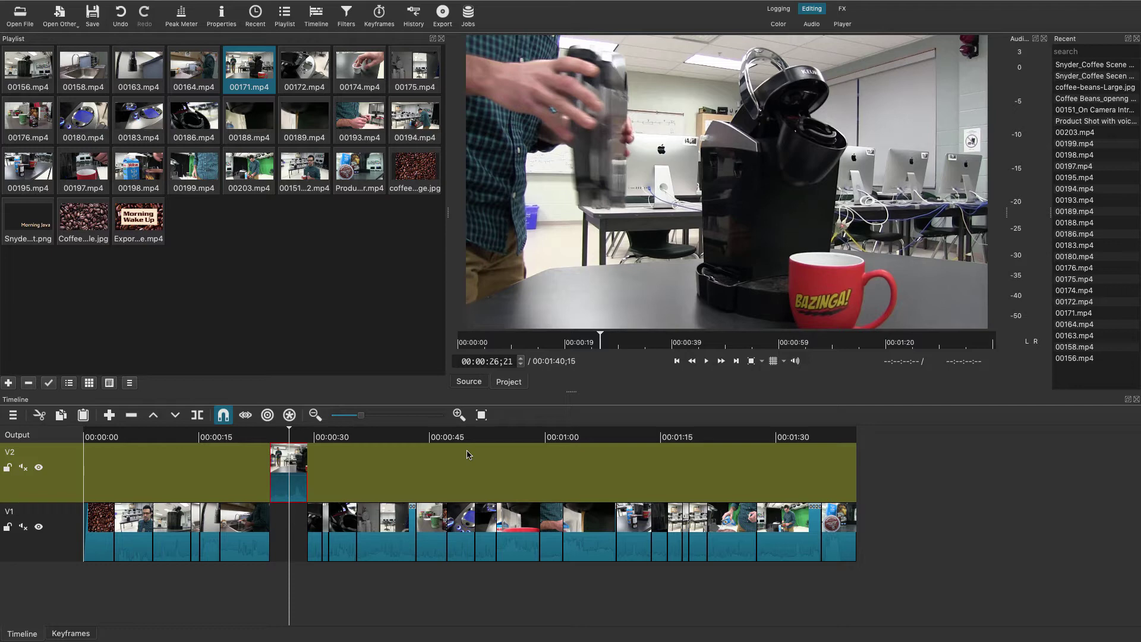
key("Right")
key("Right")
key("Right")
key("Right")
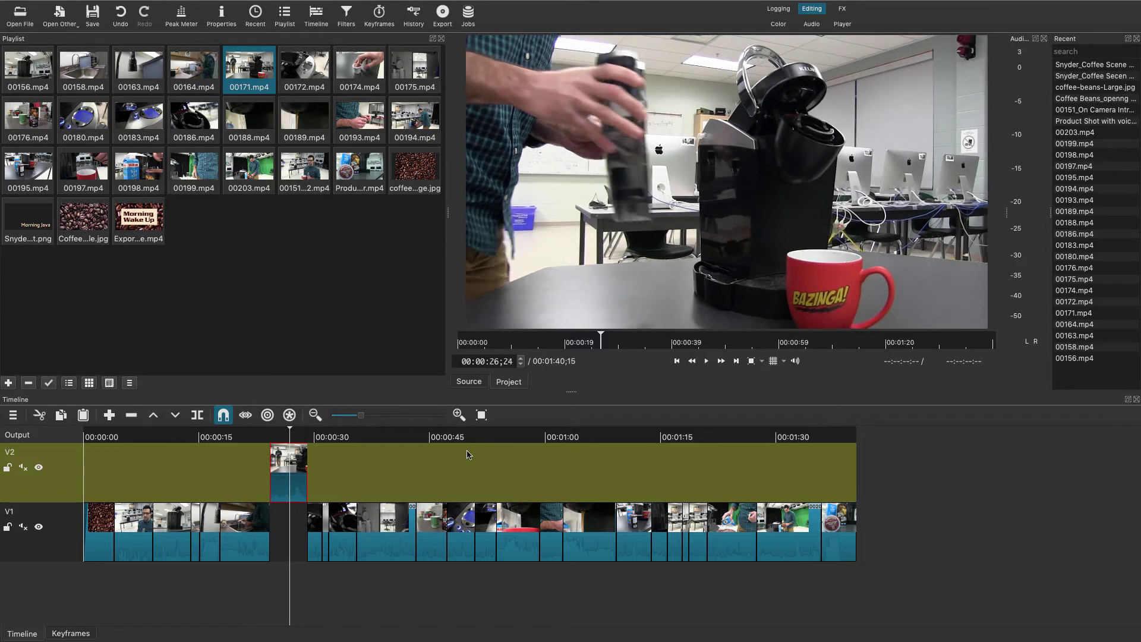
key("Right")
key("Right")
key("Right")
key("Right")
key("Right")
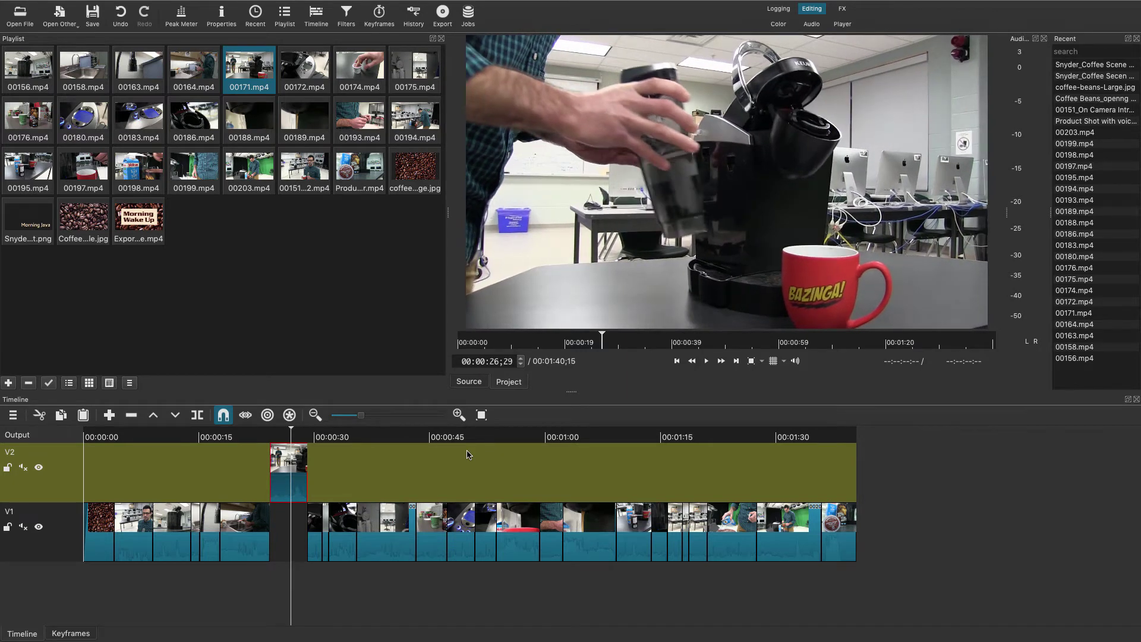
key("Right")
key("Right")
key("Right")
key("Right")
key("Right")
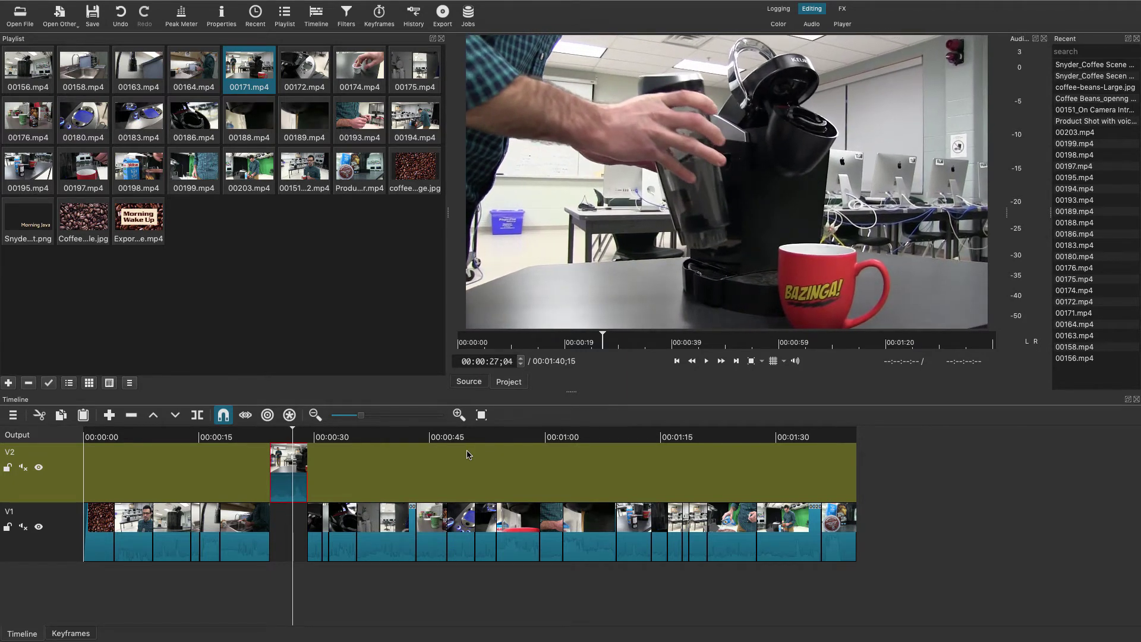
key("Right")
key("Right")
key("Right")
key("Right")
key("Right")
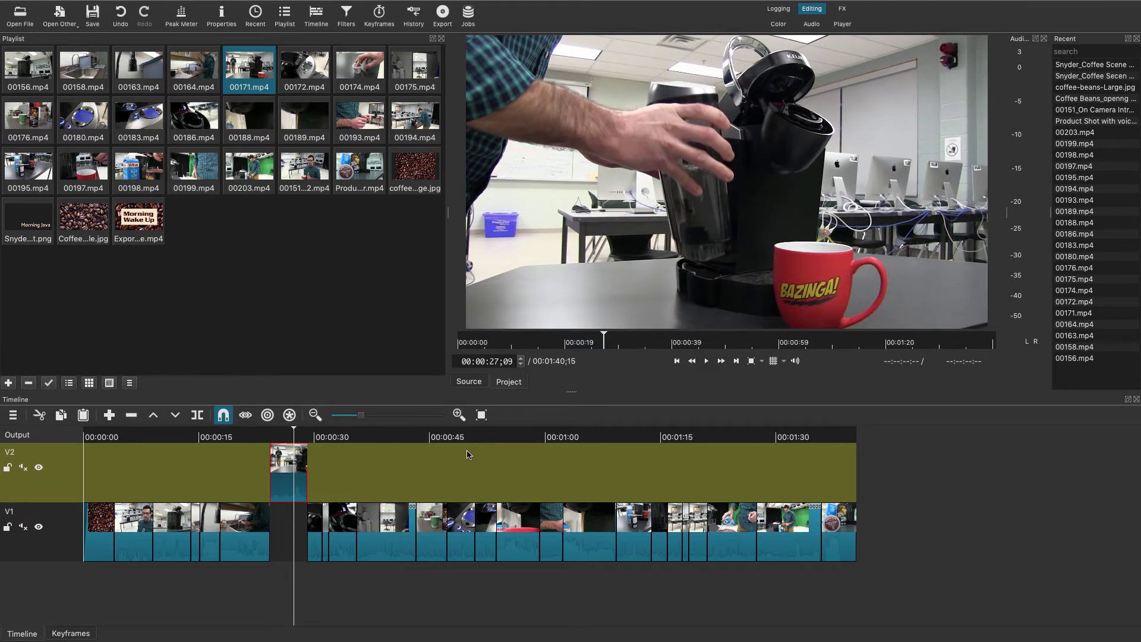
key("Right")
key("Right")
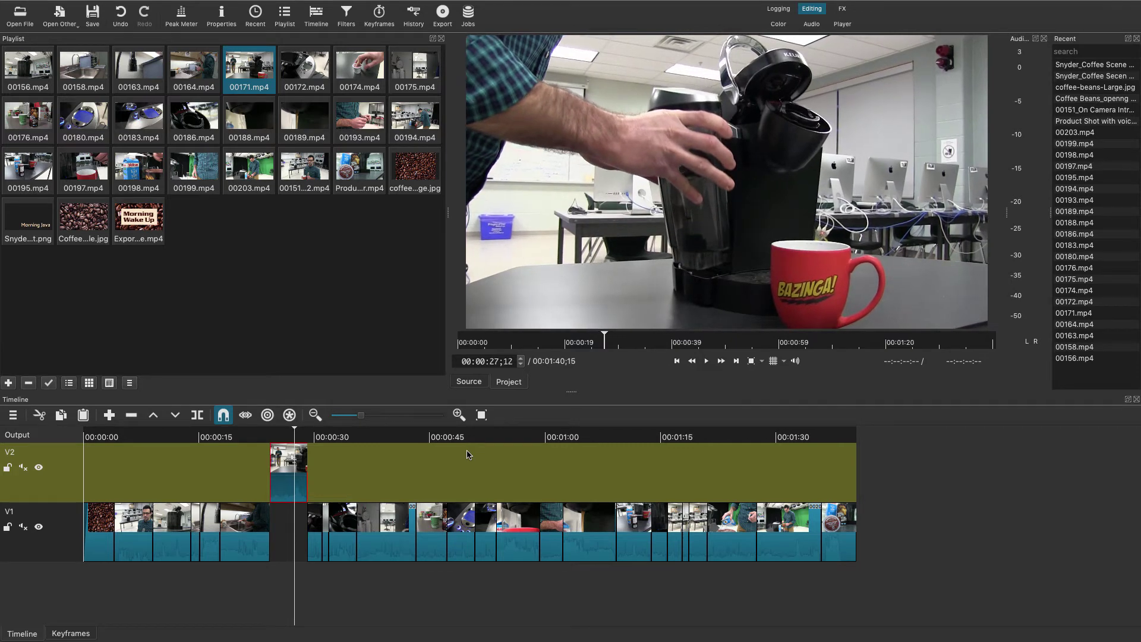
key("Left")
key("Left")
key("Left")
key("Left")
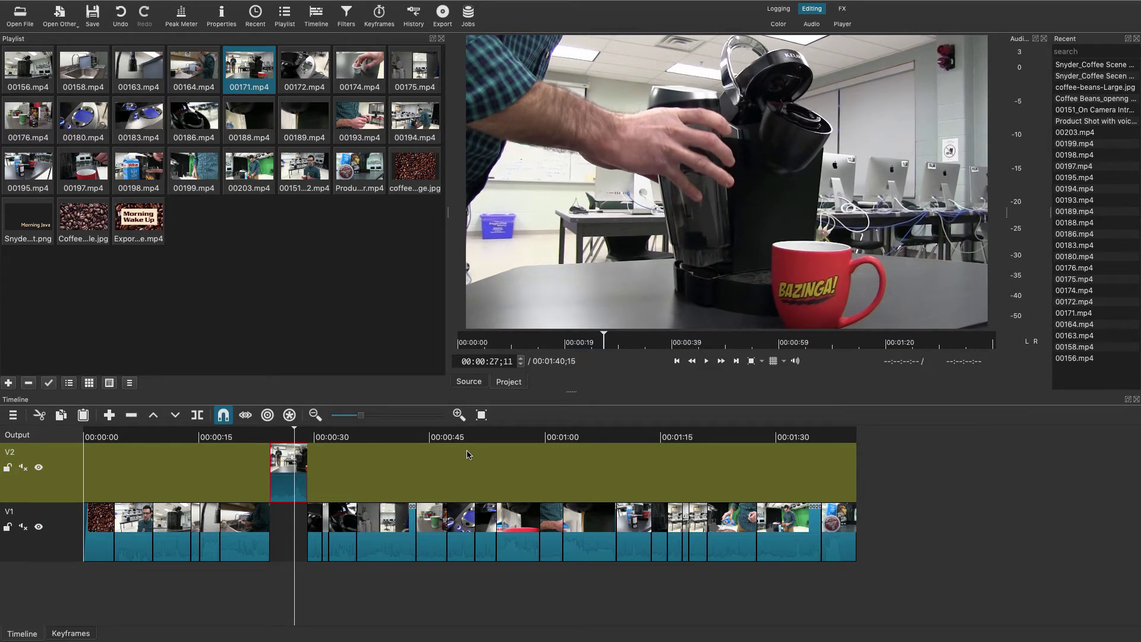
key("Left")
key("Left")
key("Left")
key("Left")
key("Left")
key("Left")
key("Left")
key("Left")
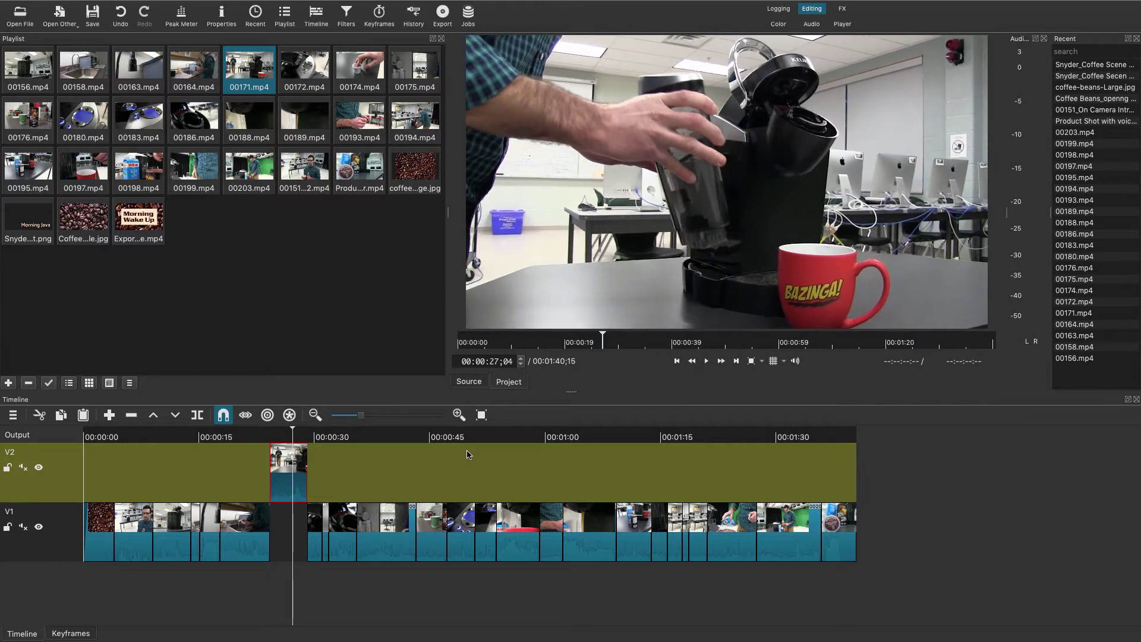
key("Left")
key("Left")
key("Left")
key("Left")
key("Left")
key("Left")
key("Left")
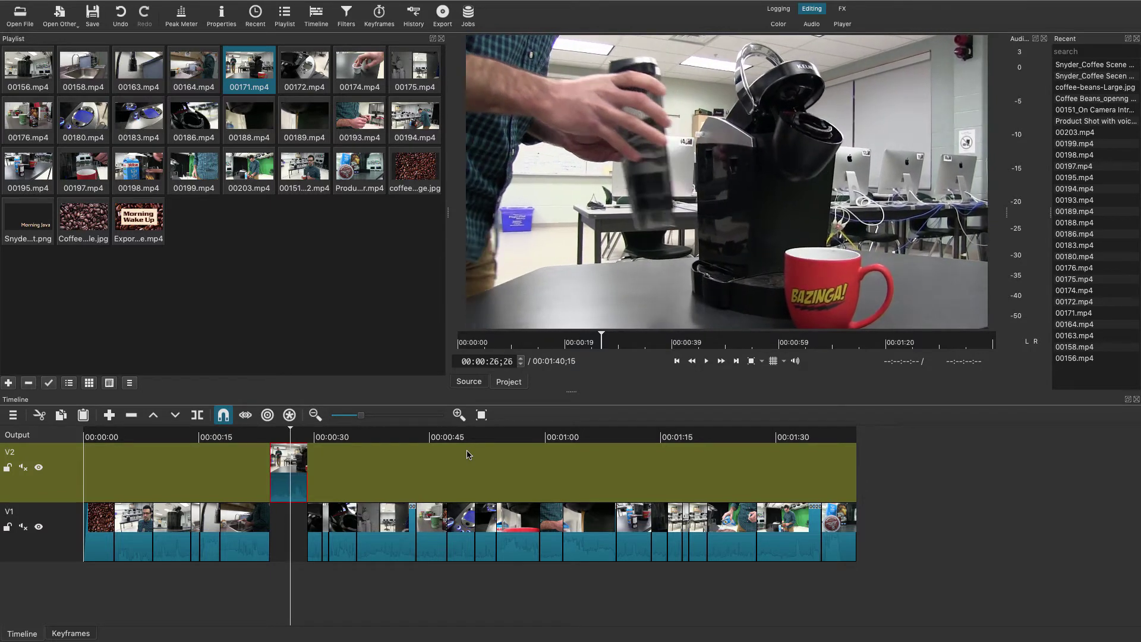
key("Left")
key("Left")
key("Left")
key("Left")
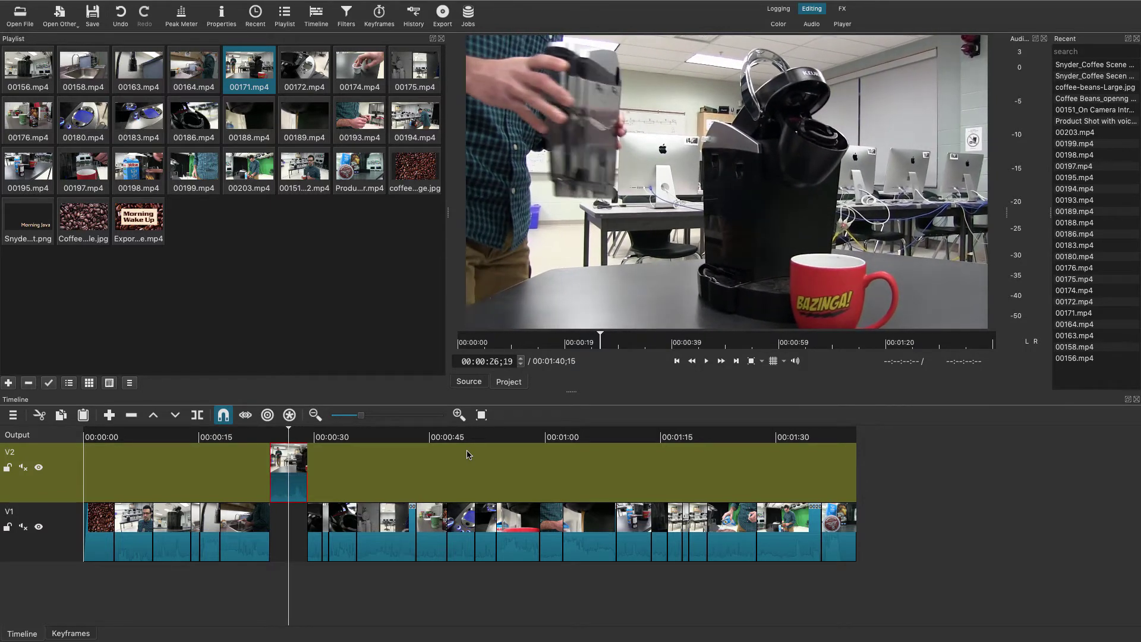
key("Left")
key("Left")
key("Left")
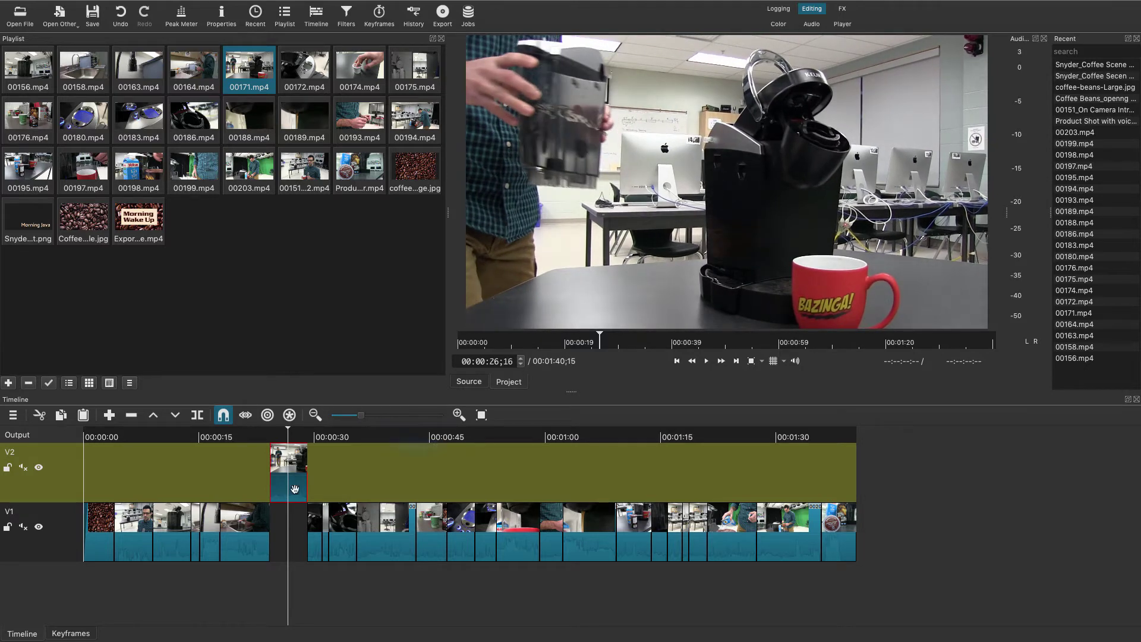
Step: Move the coffee maker clip from V2 back down into its gap on V1
left_click_drag(283, 488, 286, 513)
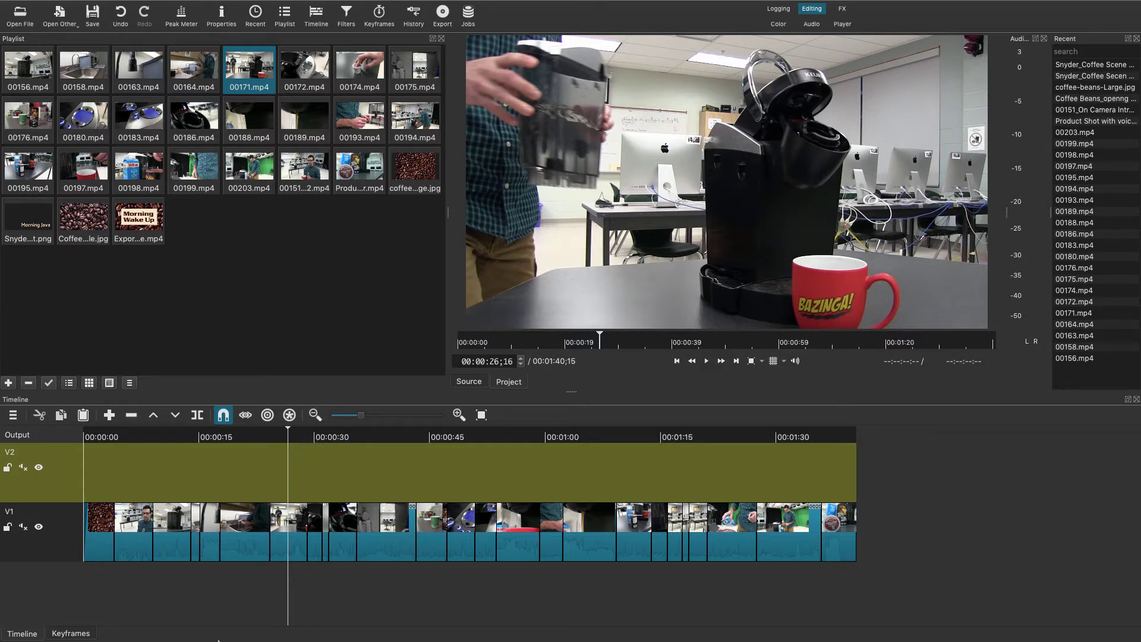
Step: Switch to Chrome to access the _Coffee Sequence - Editing folder in Google Drive
mouse_move(265, 640)
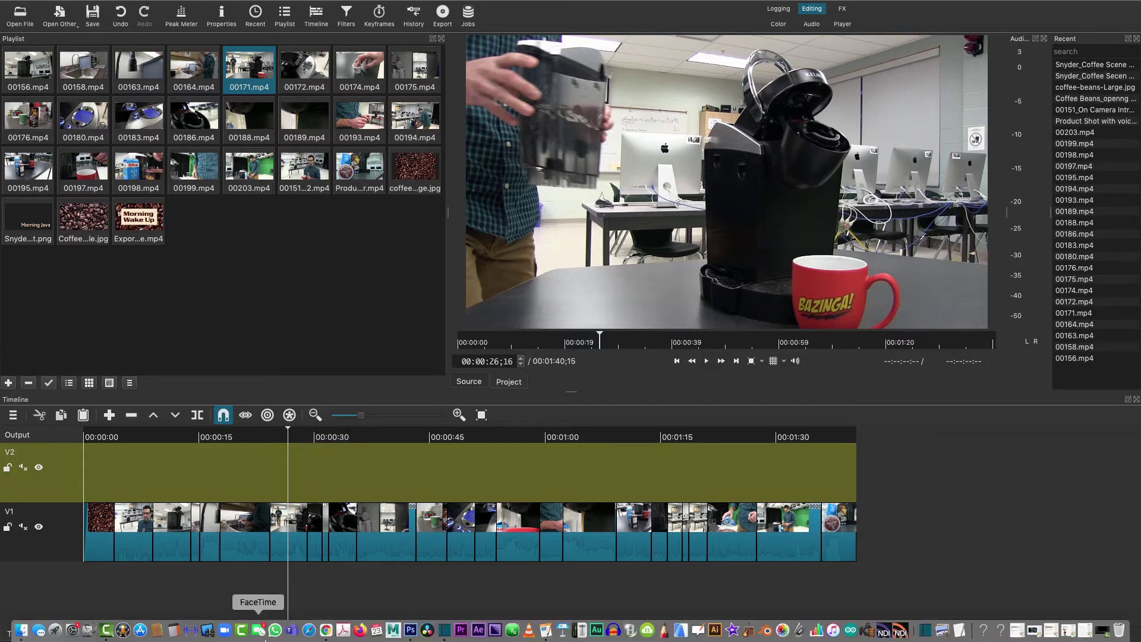
left_click(327, 630)
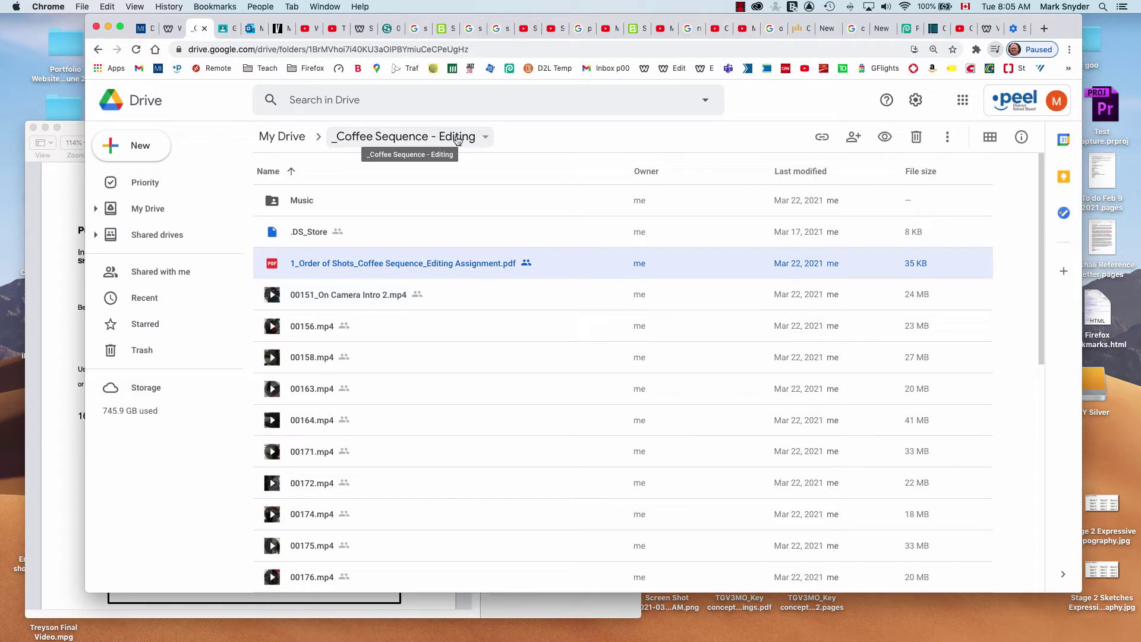
Step: Start downloading the _Coffee Sequence - Editing folder from Google Drive and cancel the download
left_click(395, 138)
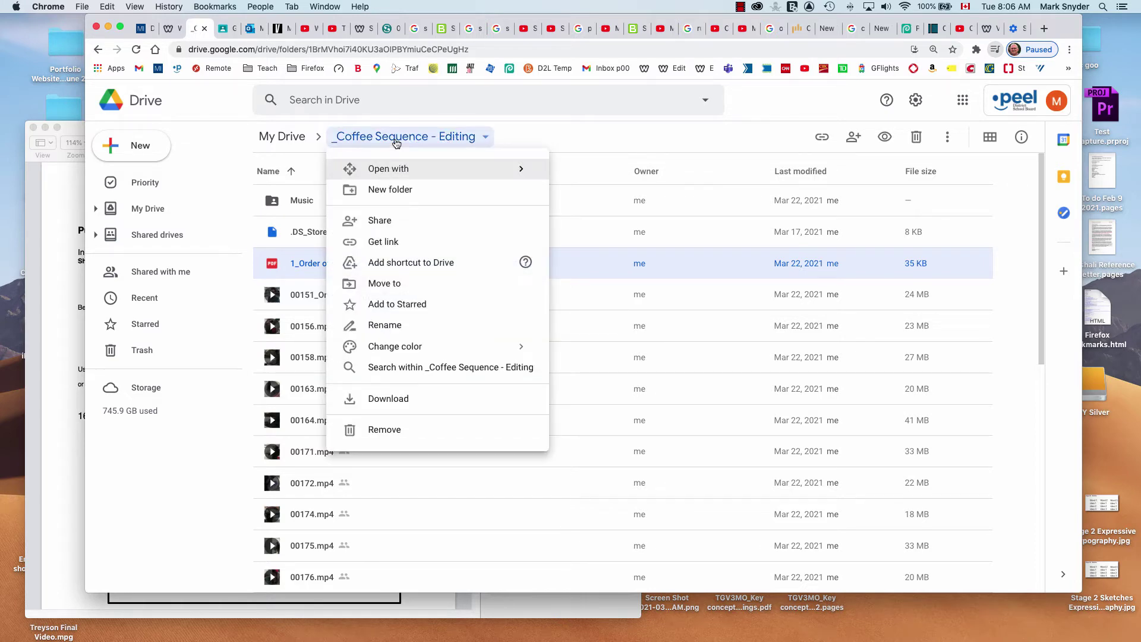
left_click(388, 399)
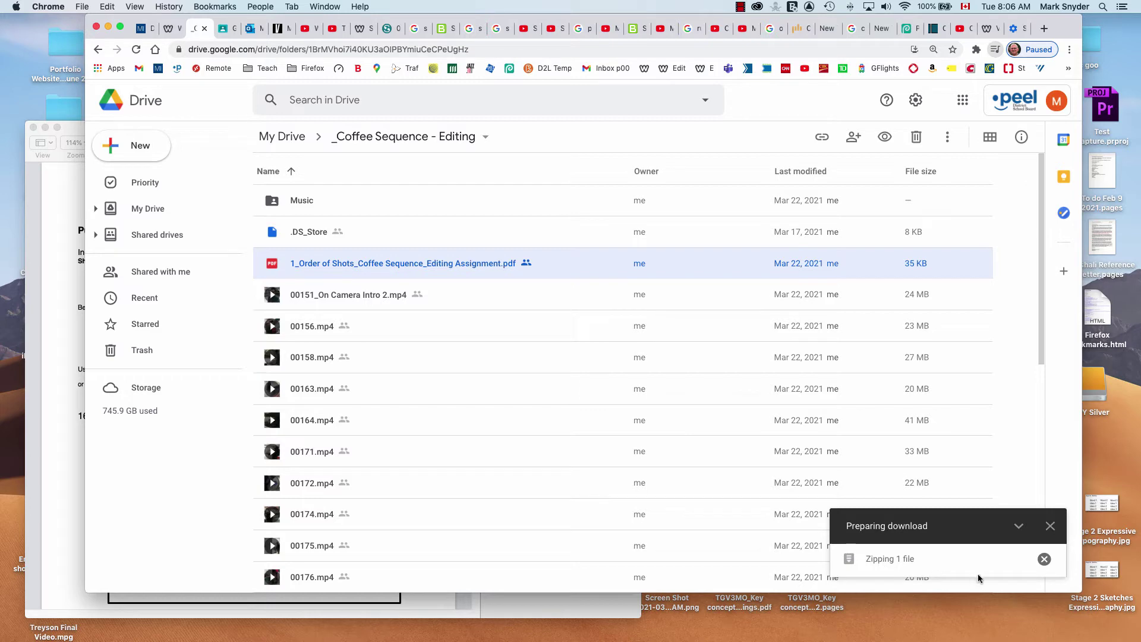
left_click(1045, 560)
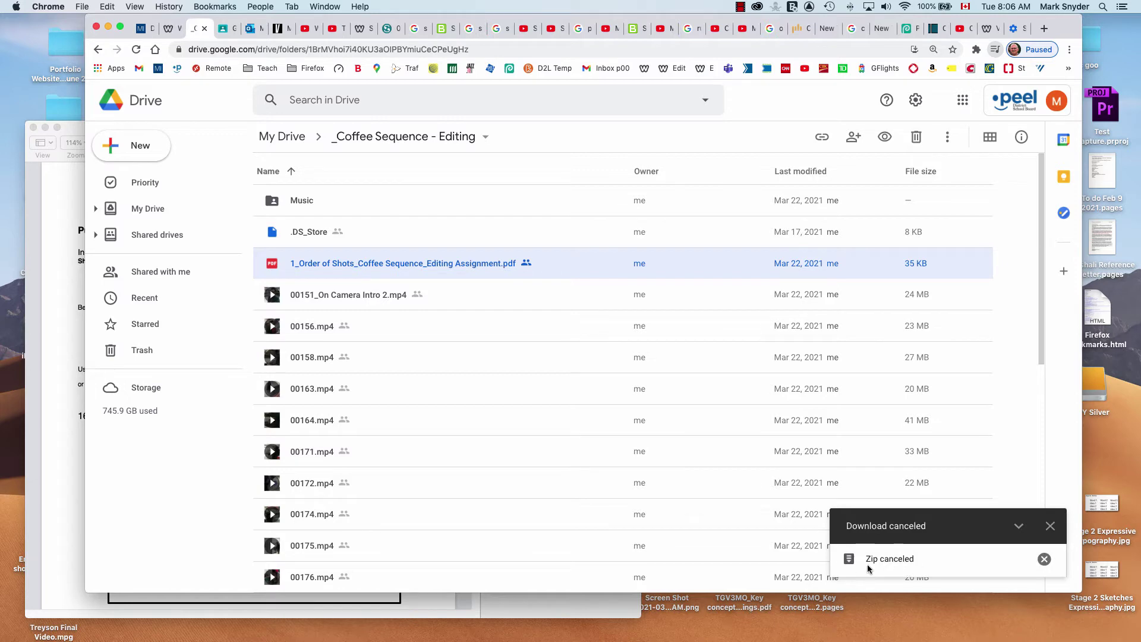
Step: Open the download settings in Chrome to check where files are saved
left_click(1069, 50)
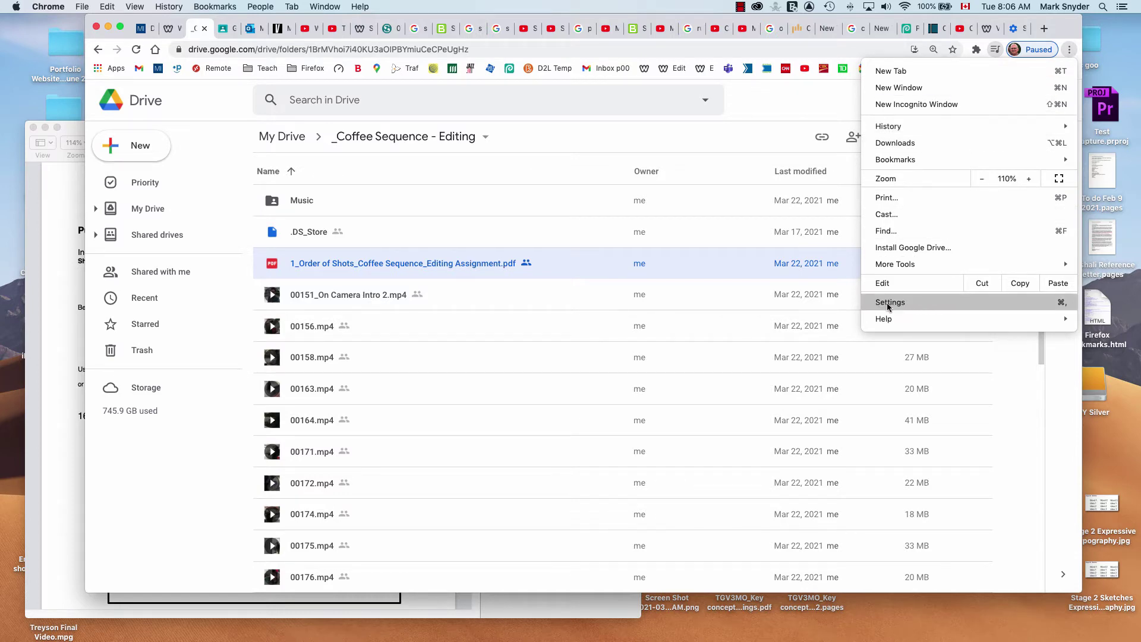
left_click(786, 104)
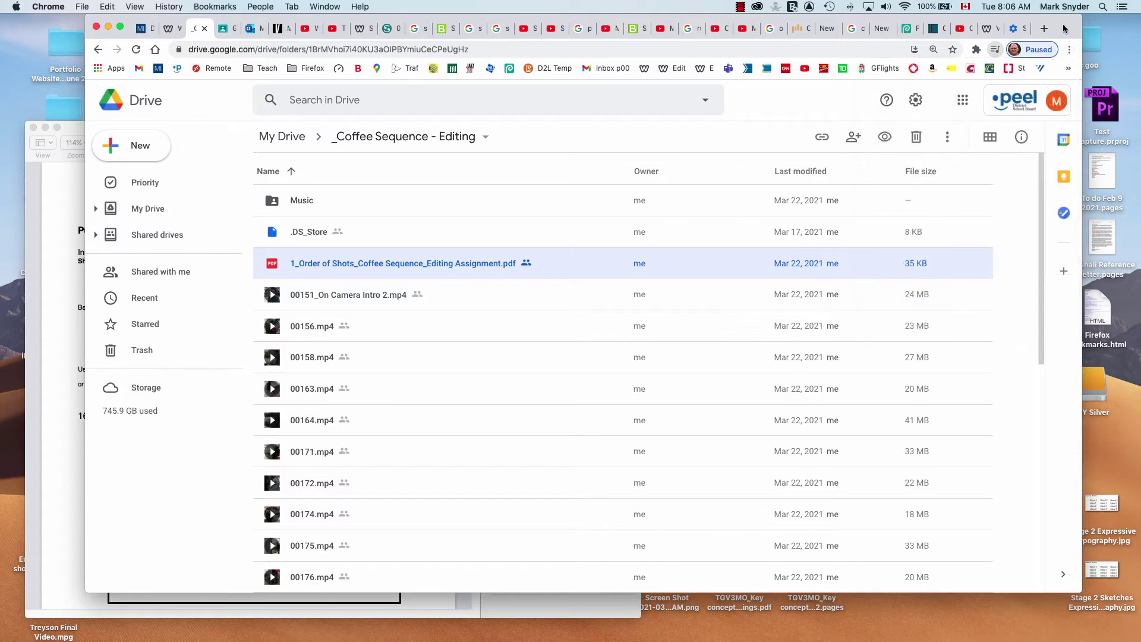
left_click(1069, 50)
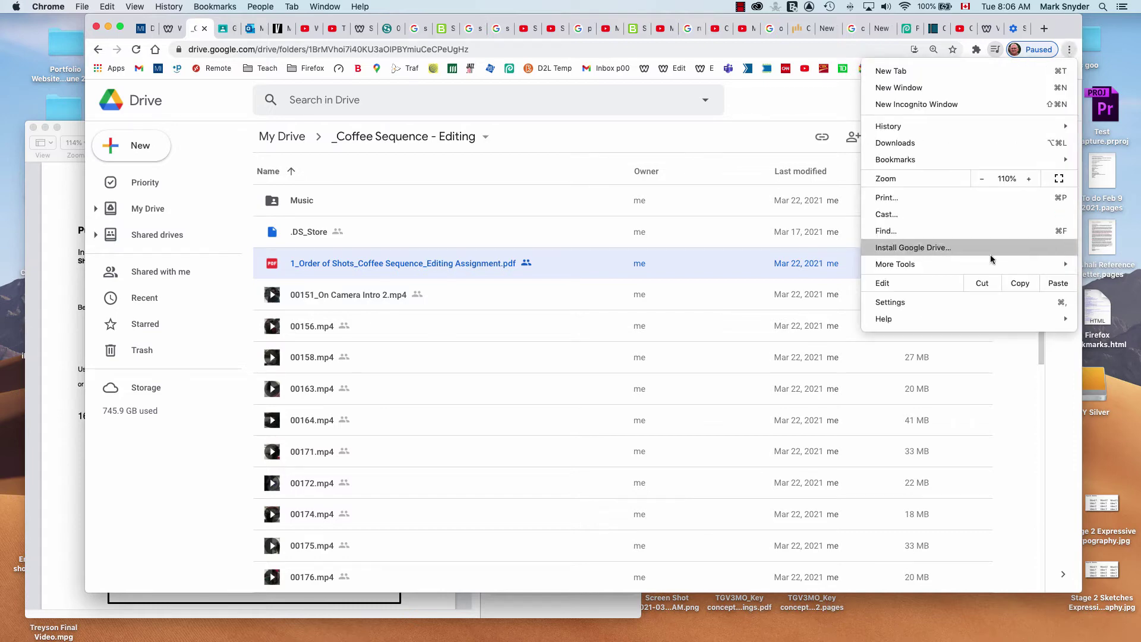
left_click(929, 303)
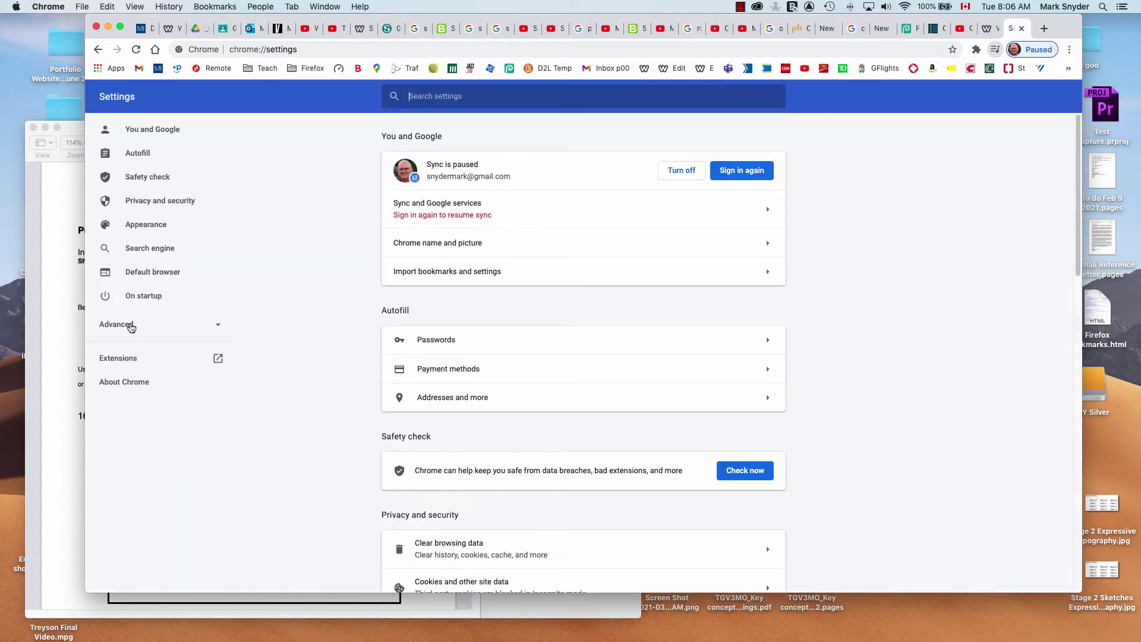
left_click(117, 325)
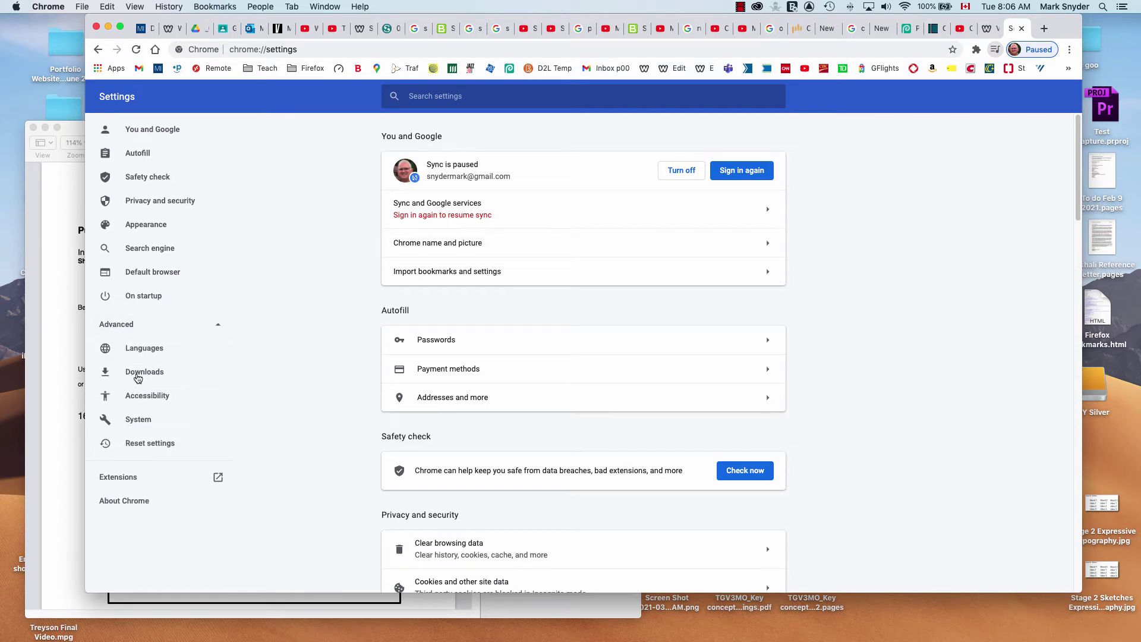
left_click(144, 374)
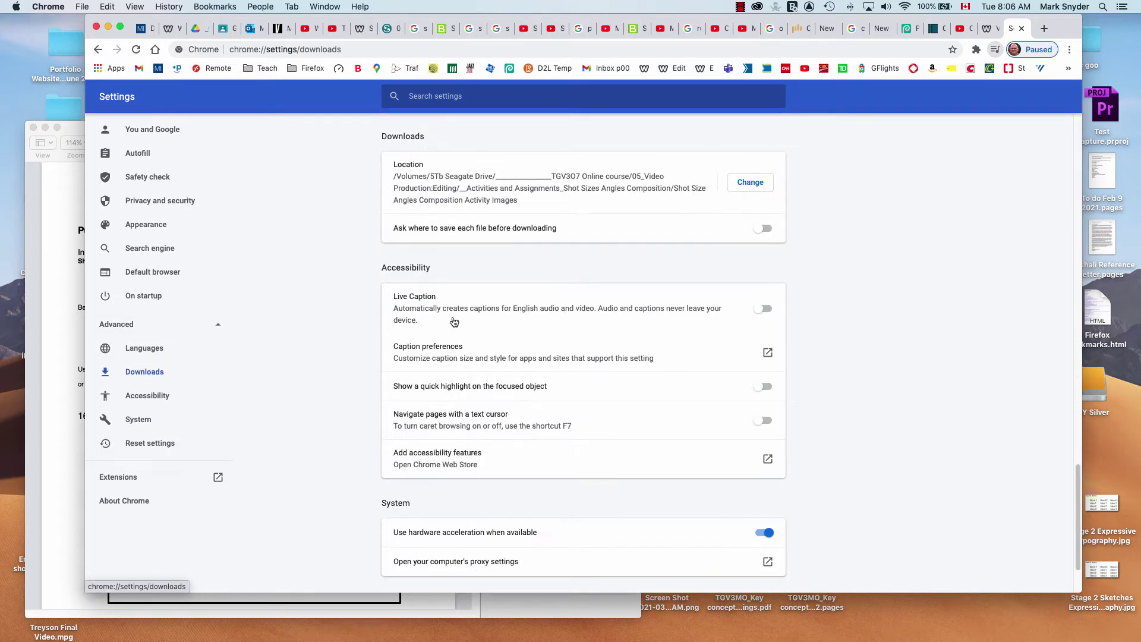
Step: Browse for a download location in Converted Coffee Files_HD h,264 ,mp4 on the 5Tb Seagate Drive, then cancel the choice and close the settings
left_click(750, 182)
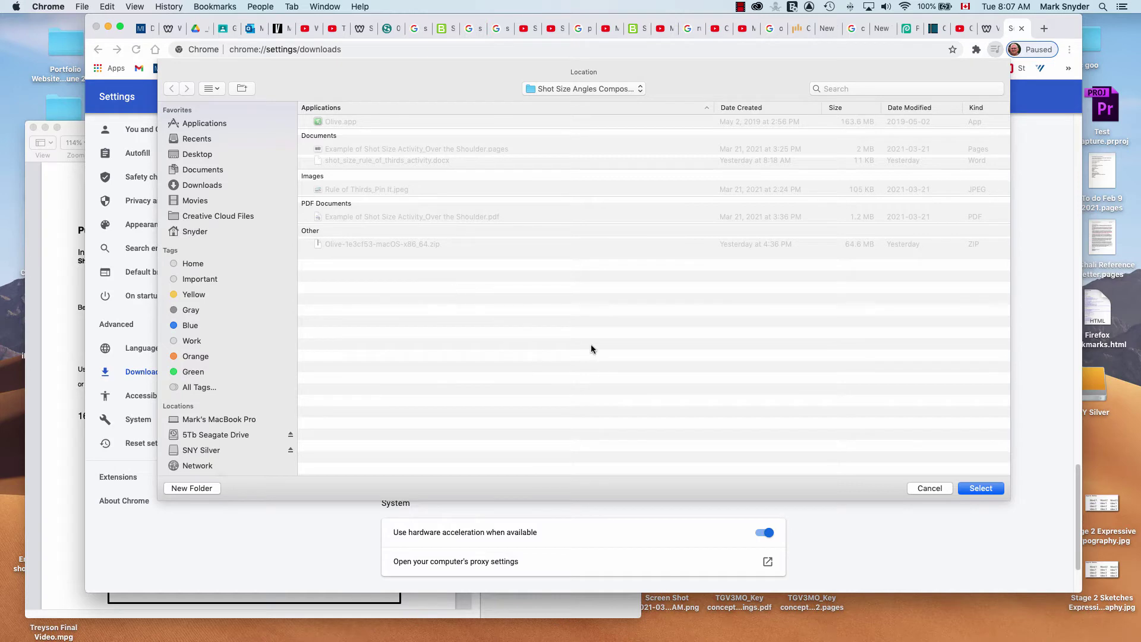
left_click(217, 435)
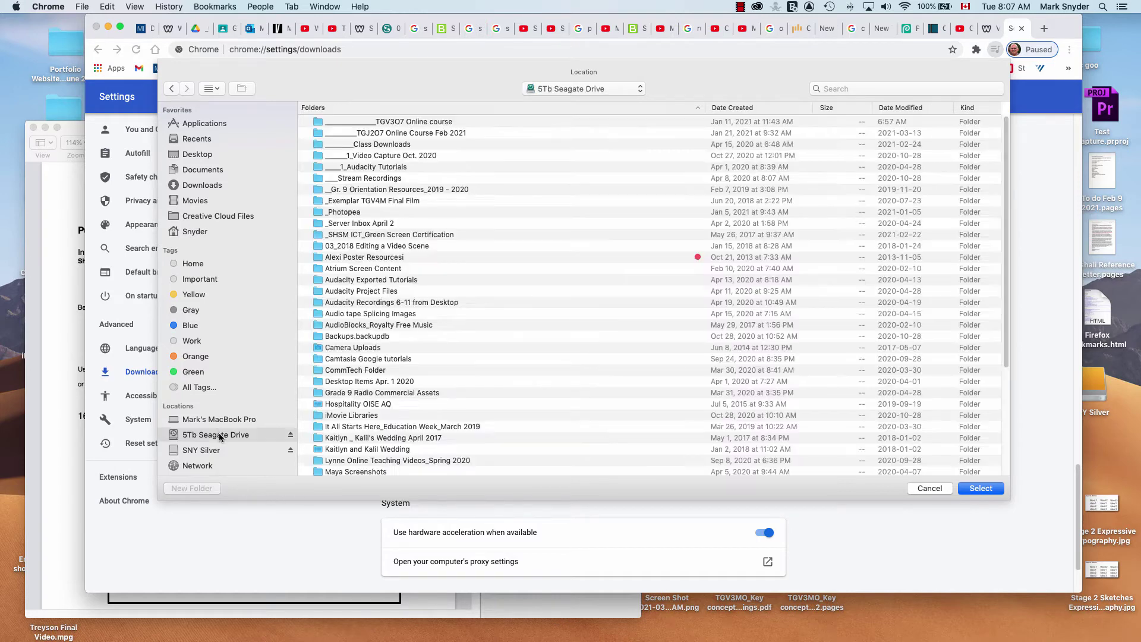
double_click(446, 123)
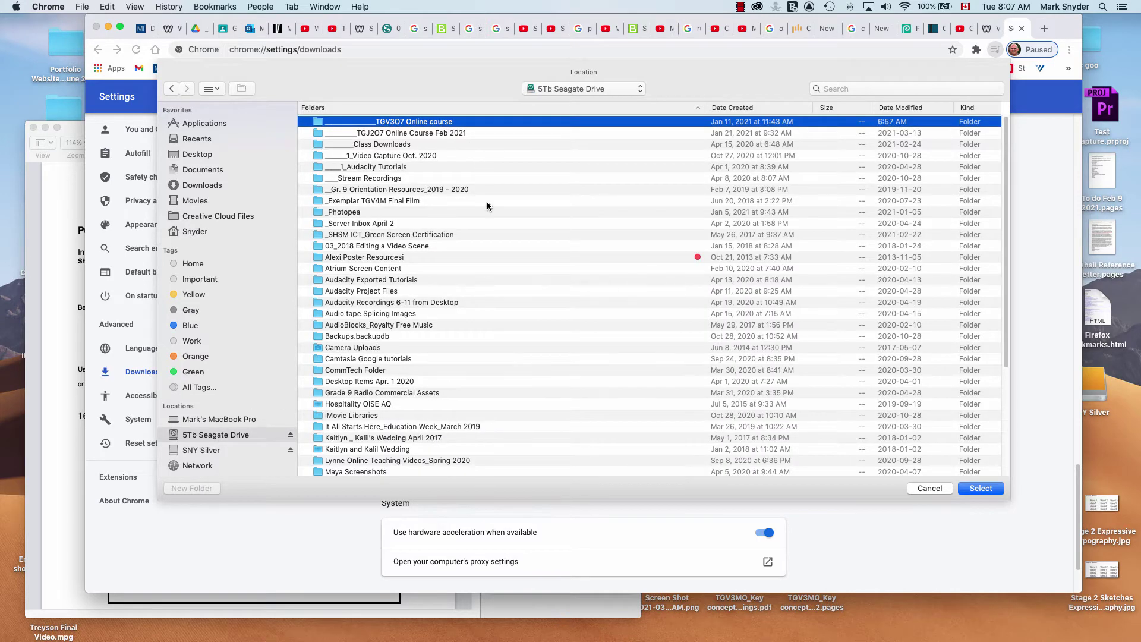
double_click(379, 168)
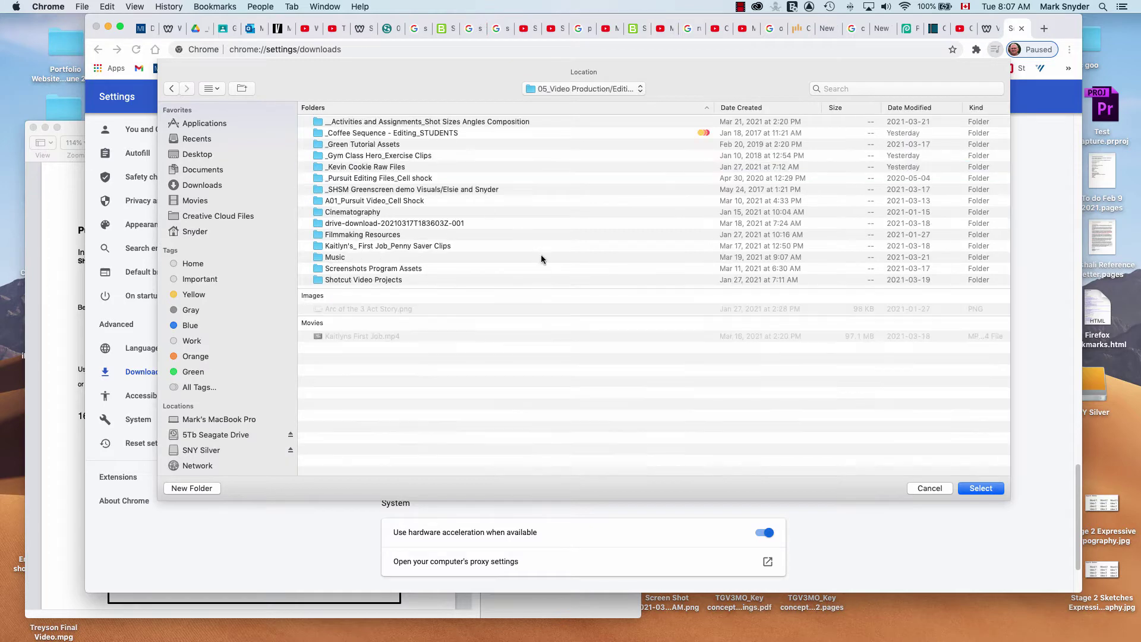
left_click(412, 133)
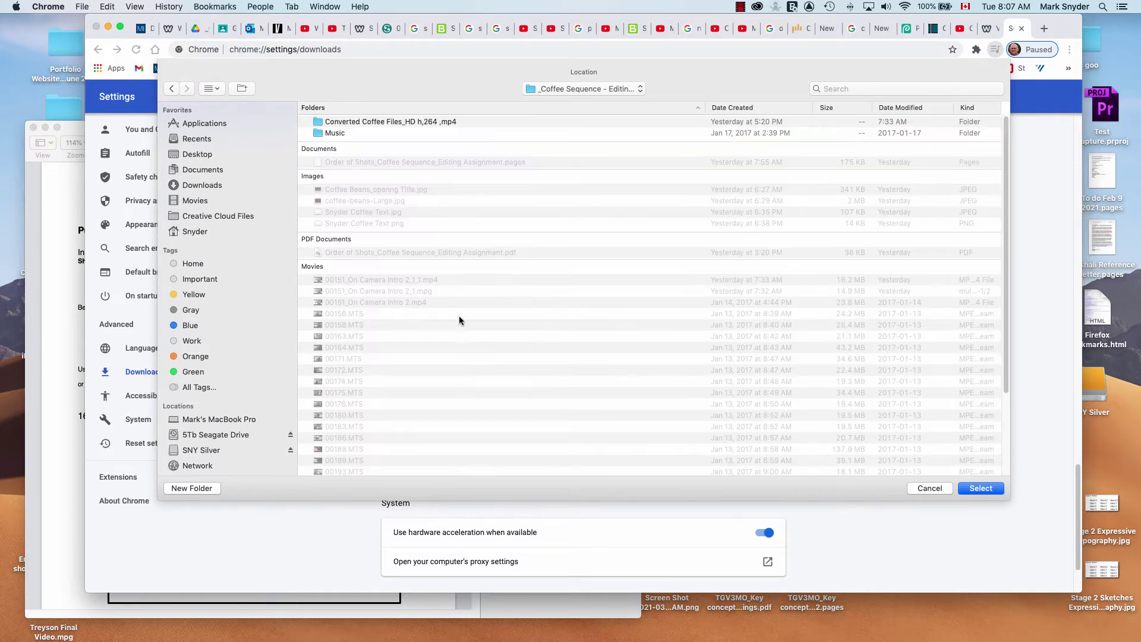
scroll(480, 342, "down", 1)
scroll(489, 339, "up", 1)
double_click(375, 122)
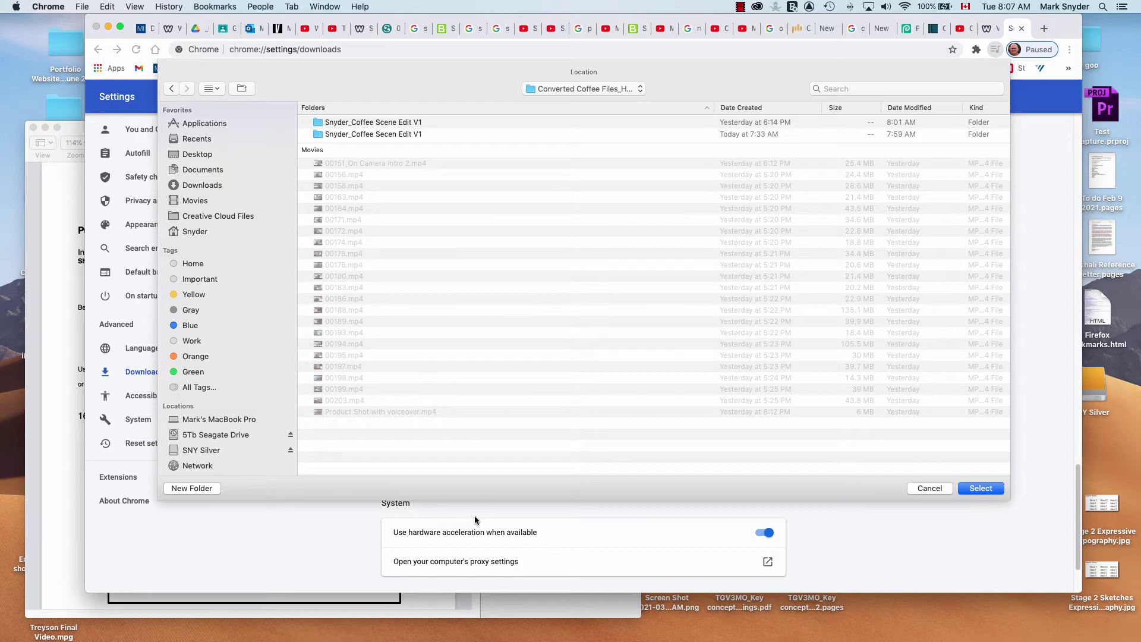
left_click(926, 492)
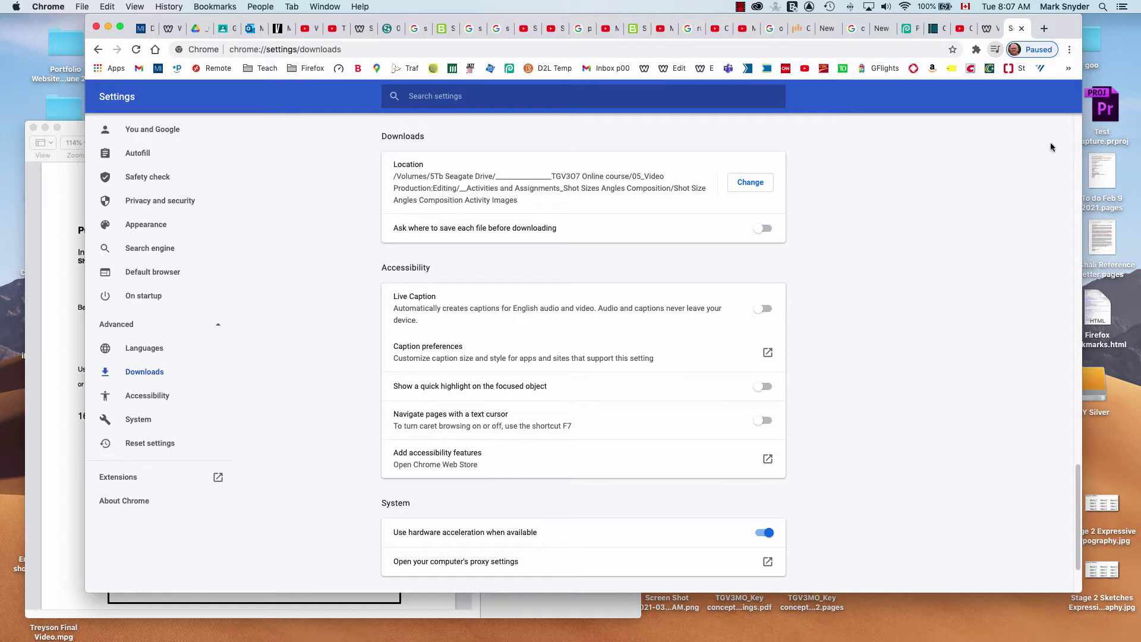
left_click(1022, 28)
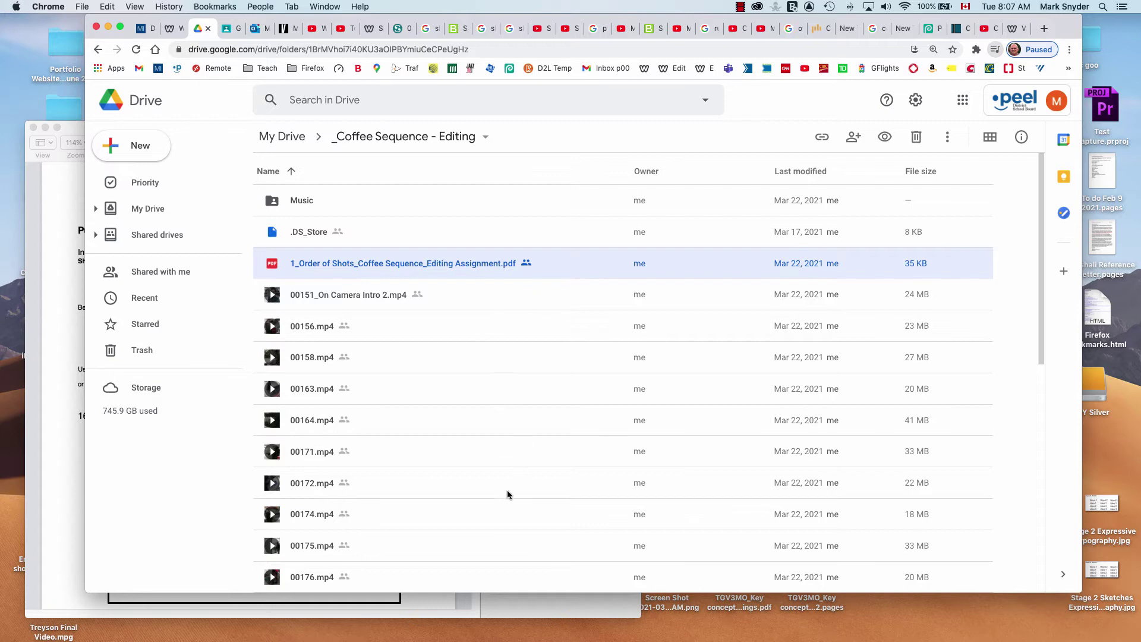
Step: Switch to Shotcut and close the current project without saving its changes
mouse_move(479, 639)
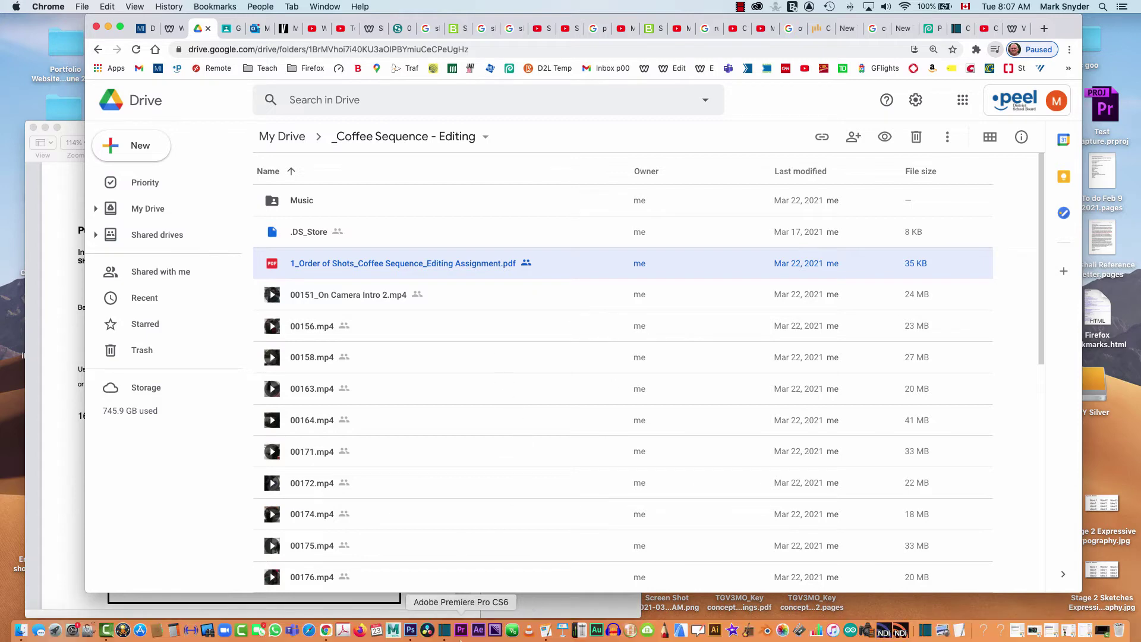
left_click(445, 635)
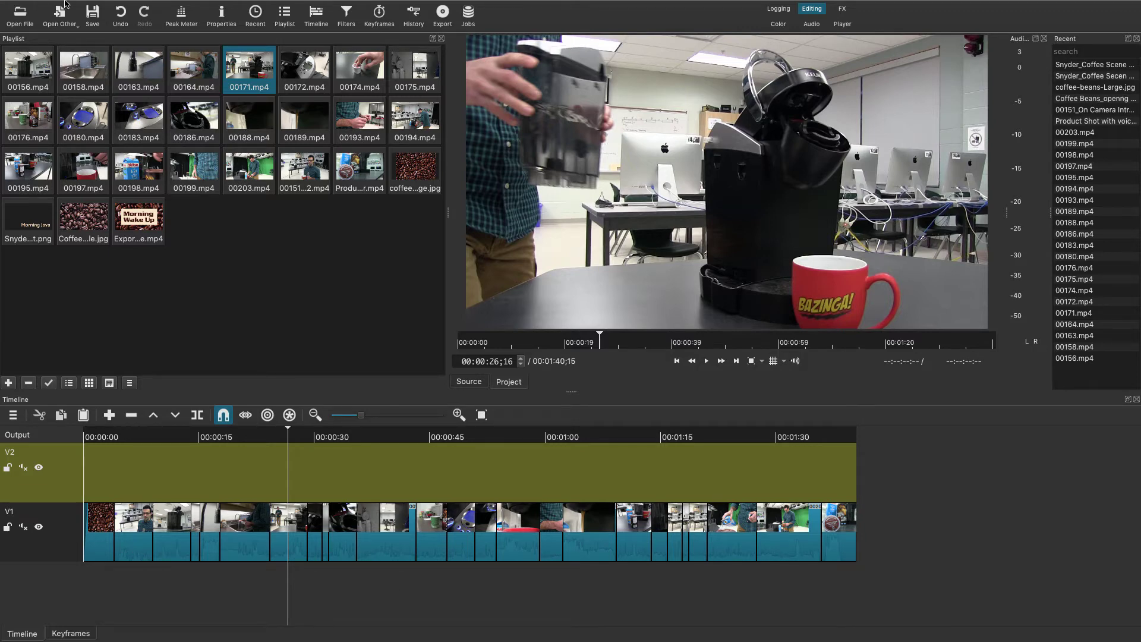
left_click(82, 6)
left_click(314, 405)
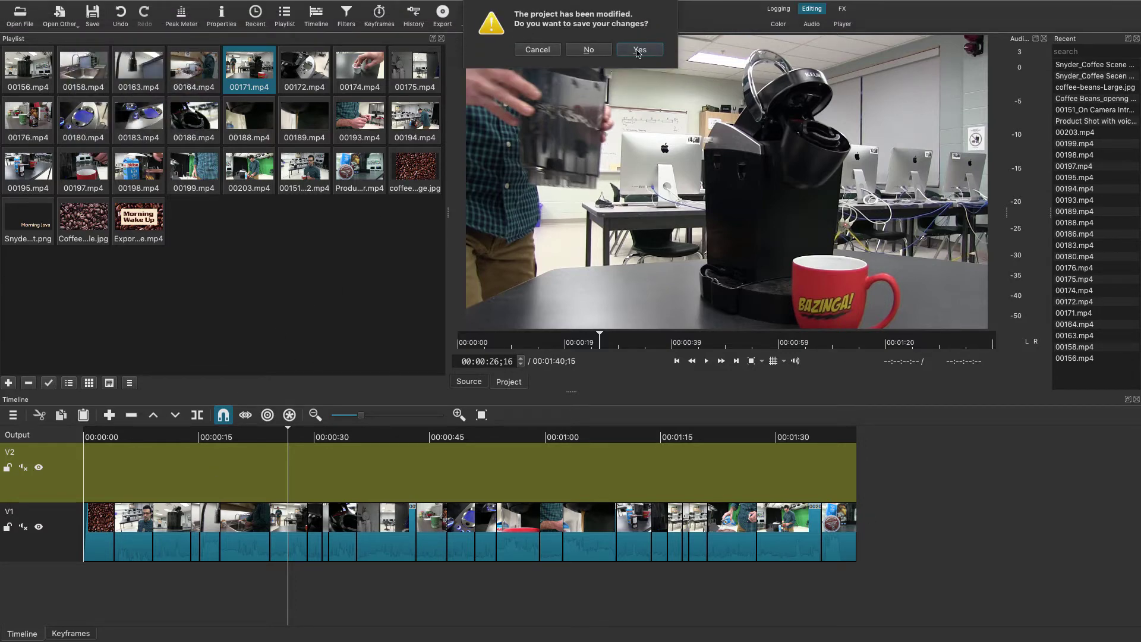
left_click(593, 50)
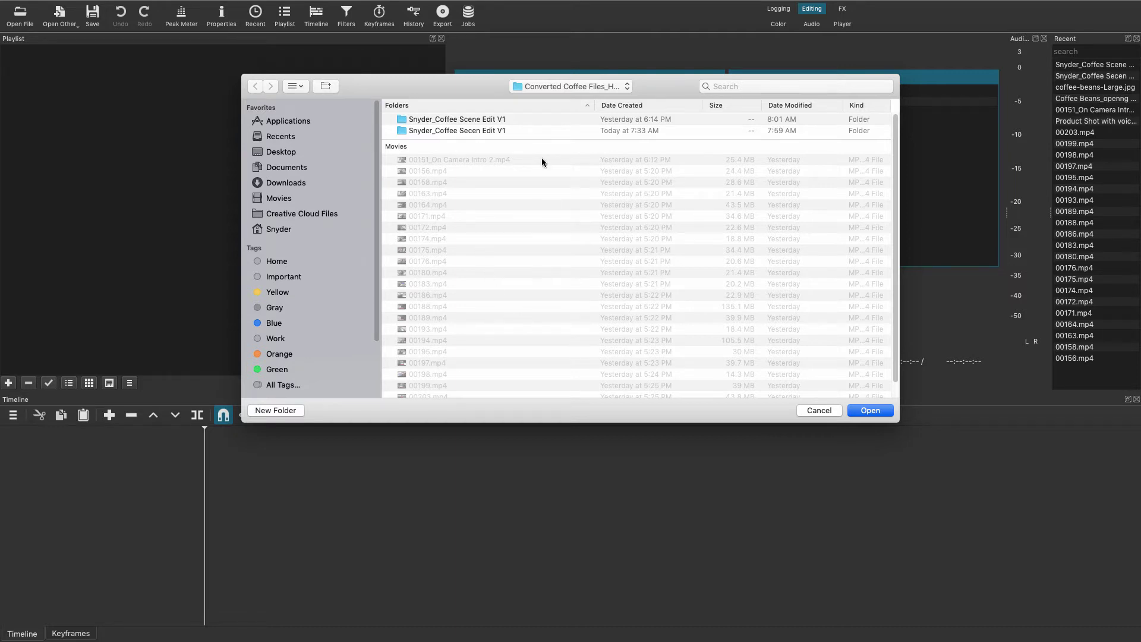
Step: Set the projects folder to the Coffee Scene Edit V1 folder inside Converted Coffee Files_HD h,264 ,mp4
double_click(455, 132)
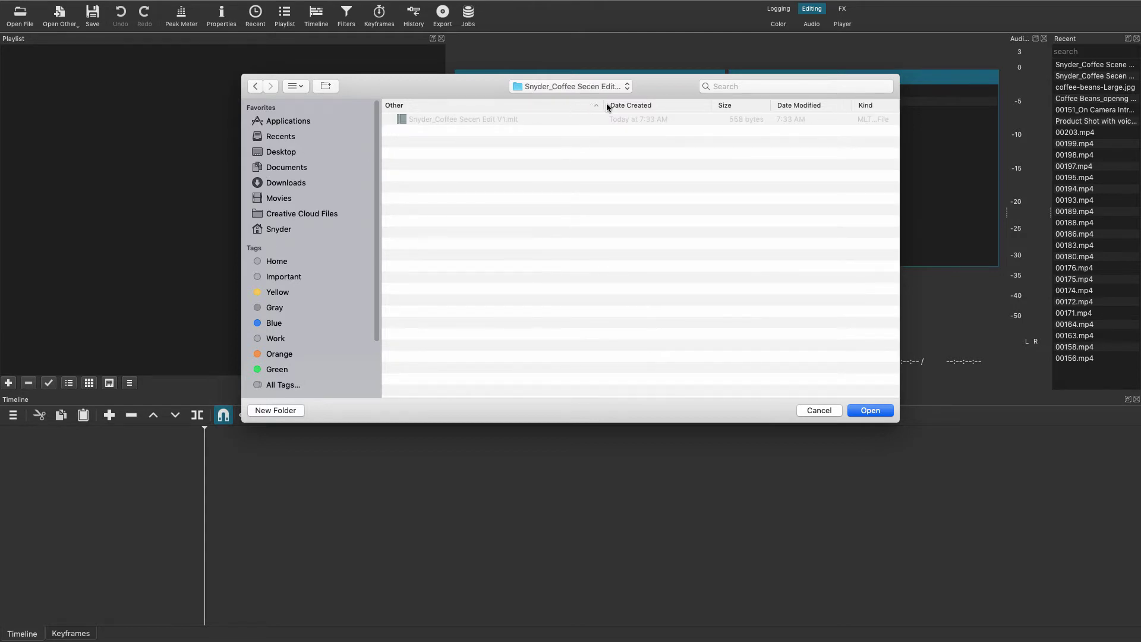
left_click(570, 86)
left_click(451, 200)
left_click(255, 87)
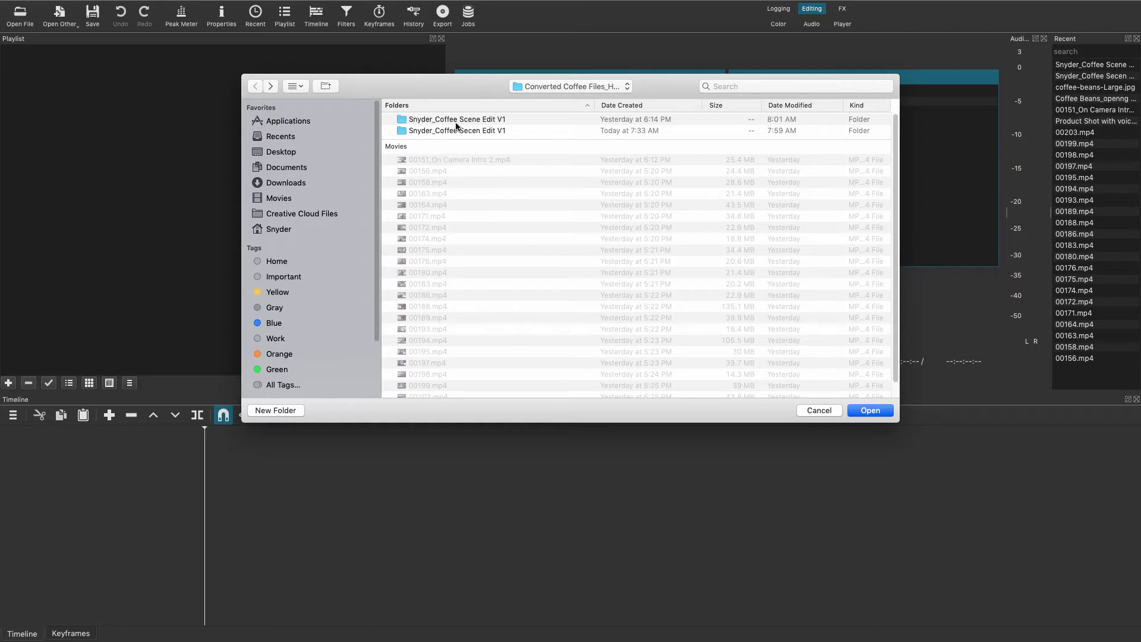
double_click(456, 122)
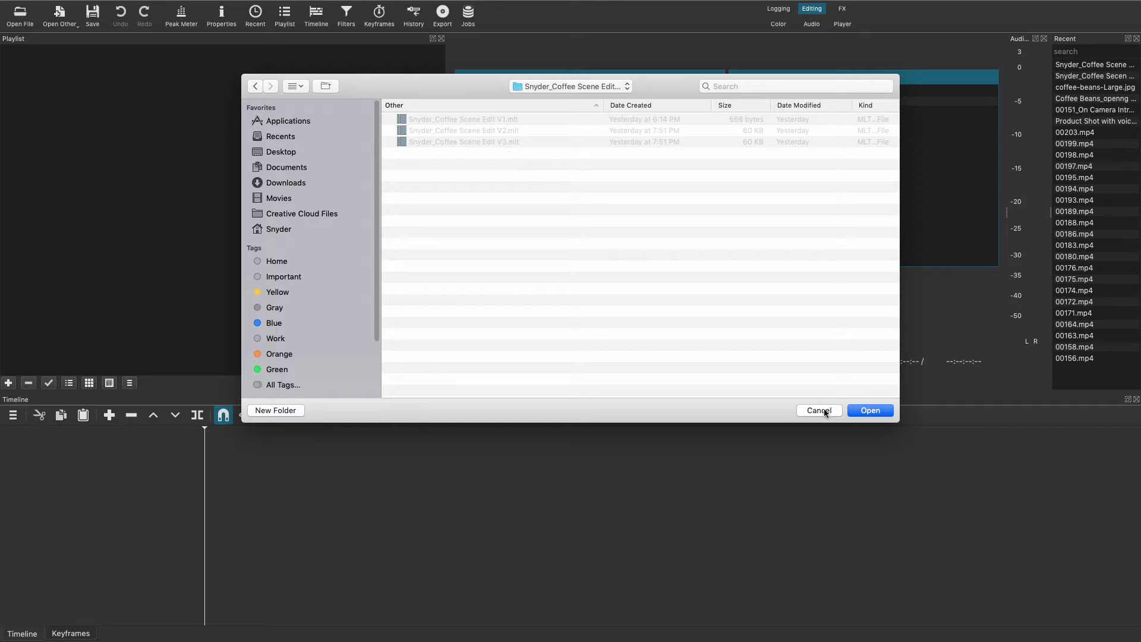
left_click(883, 411)
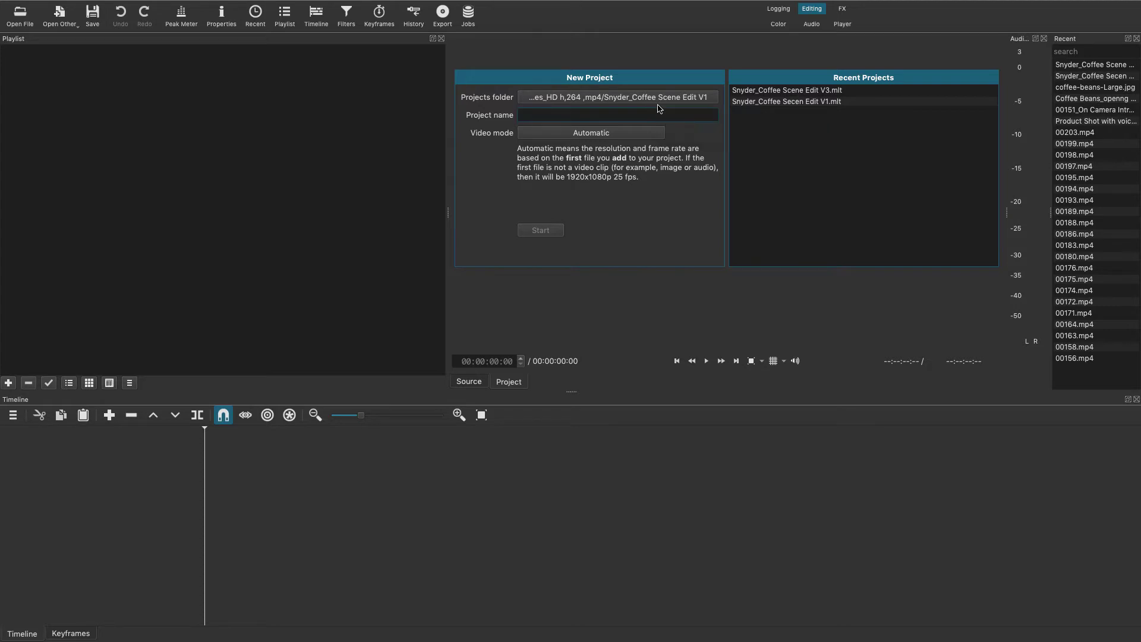
Step: Create a new project named with the editor's surname plus "_Coffee Scene Edit V4", keeping the video mode on Automatic
type("Snyder_Coffee Scene Edit V4")
left_click(568, 133)
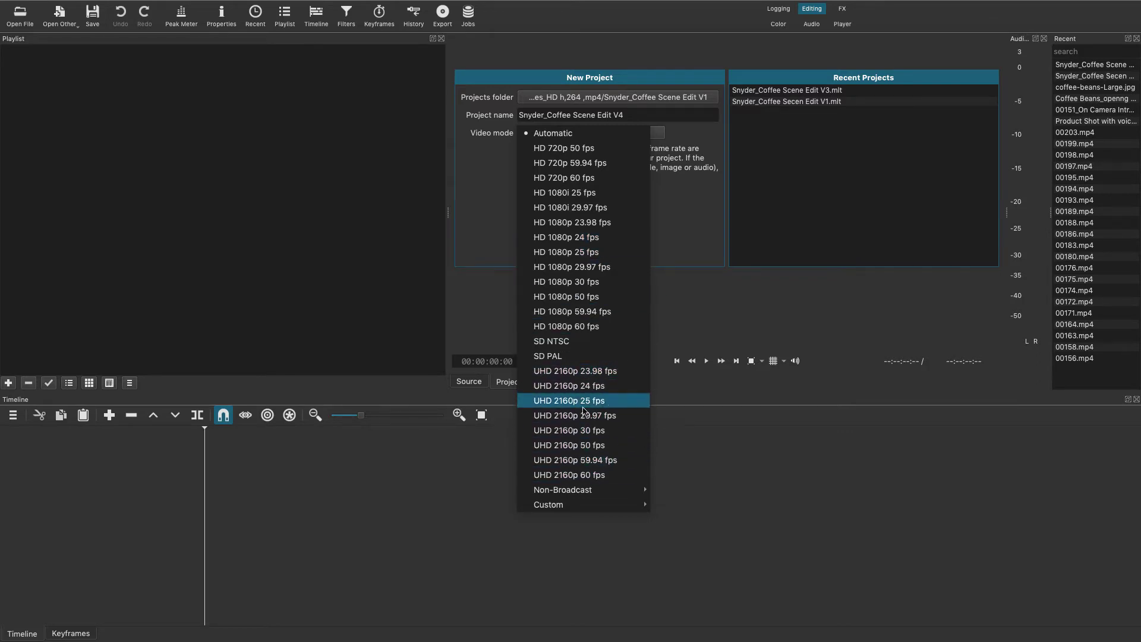
left_click(677, 234)
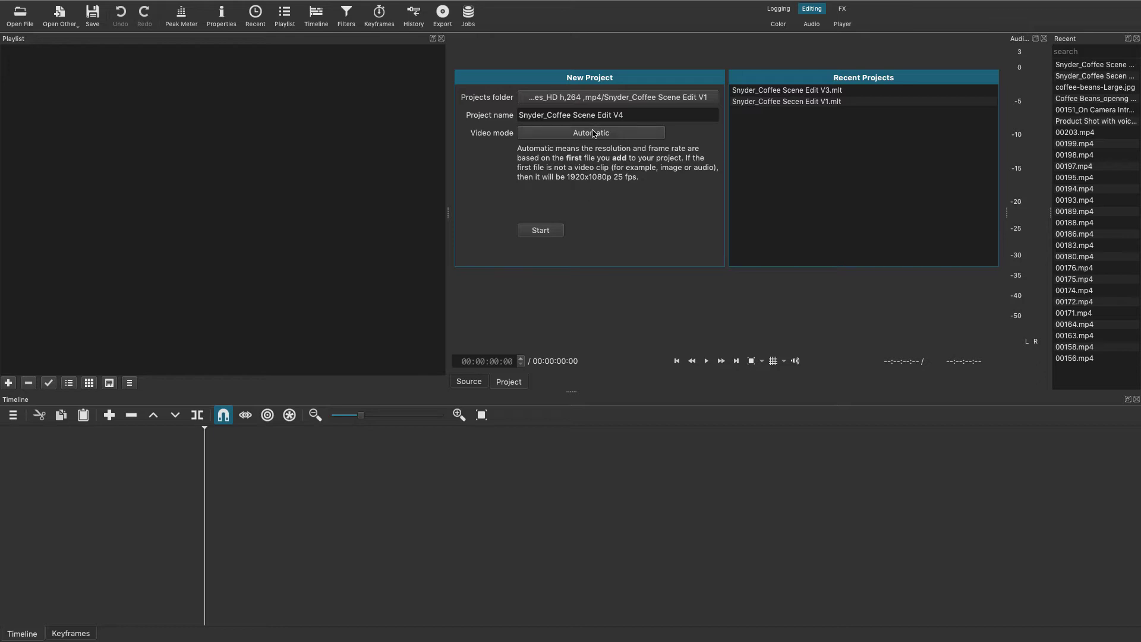
left_click(541, 232)
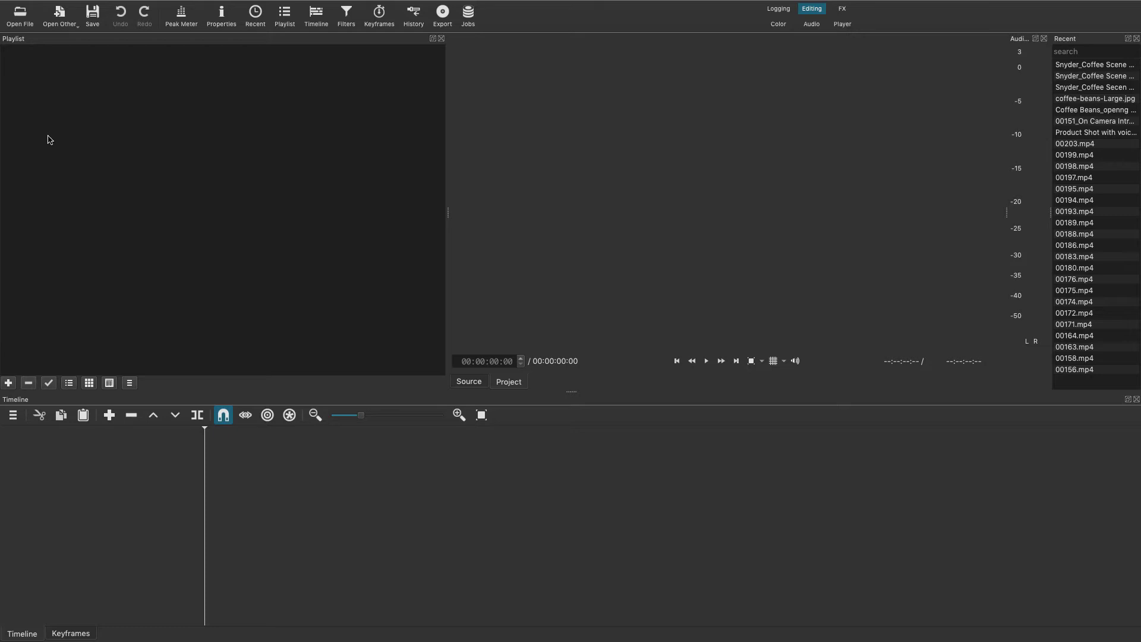
Step: Import all clips from 00151_On Camera Intro 2.mp4 through Product Shot with voiceover.mp4 from the Converted Coffee Files_HD h,264 ,mp4 folder
left_click(23, 19)
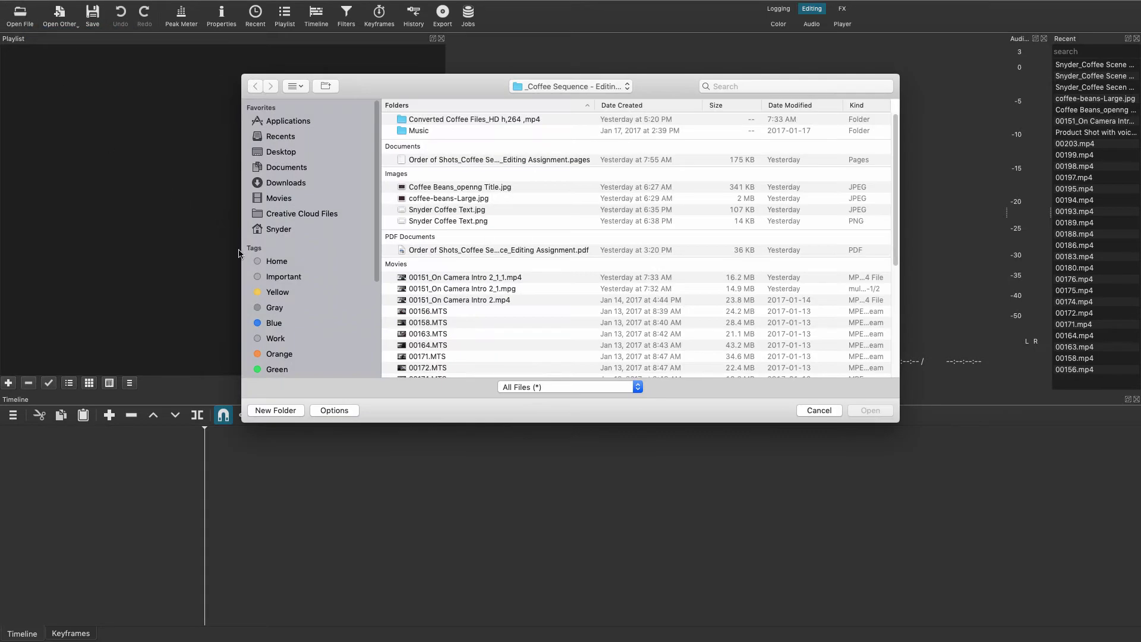
double_click(444, 120)
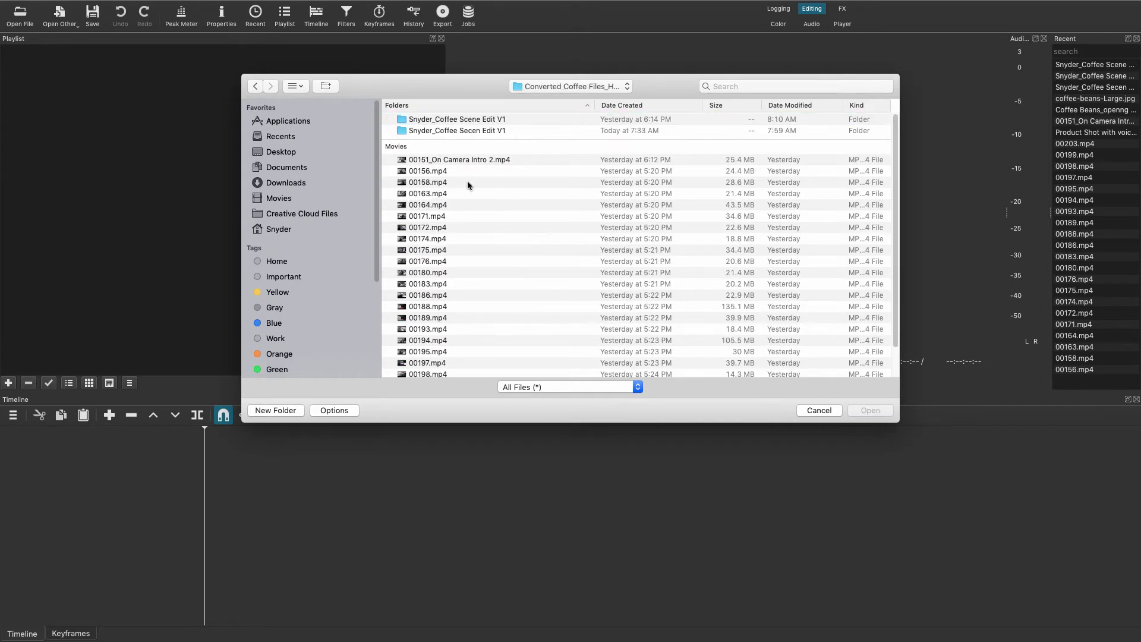
scroll(467, 180, "down", 1)
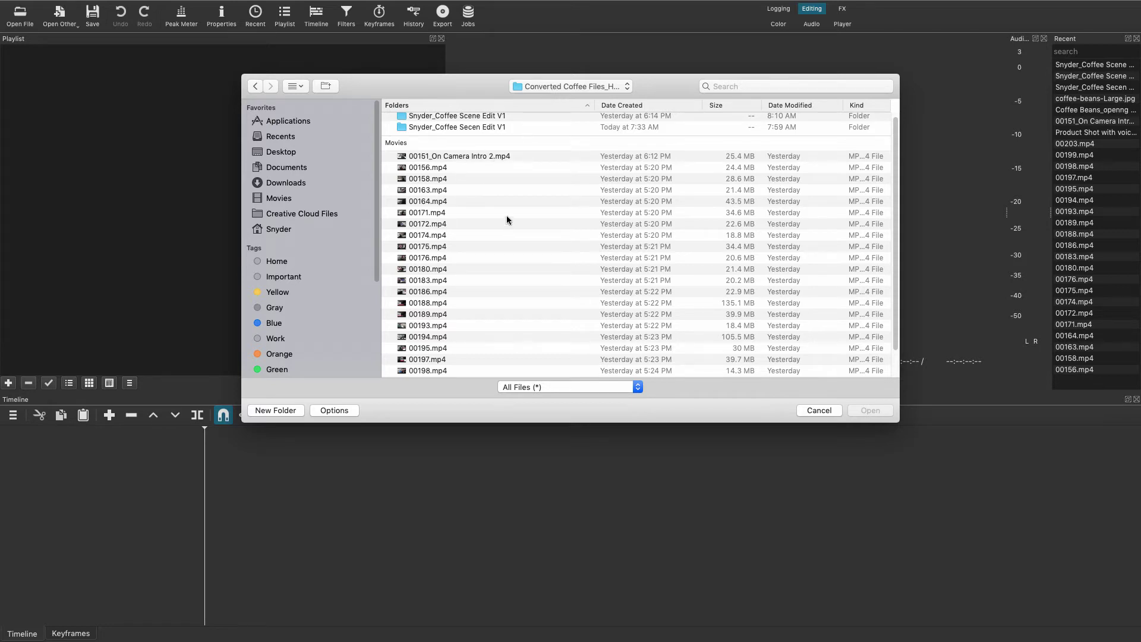
scroll(509, 219, "down", 1)
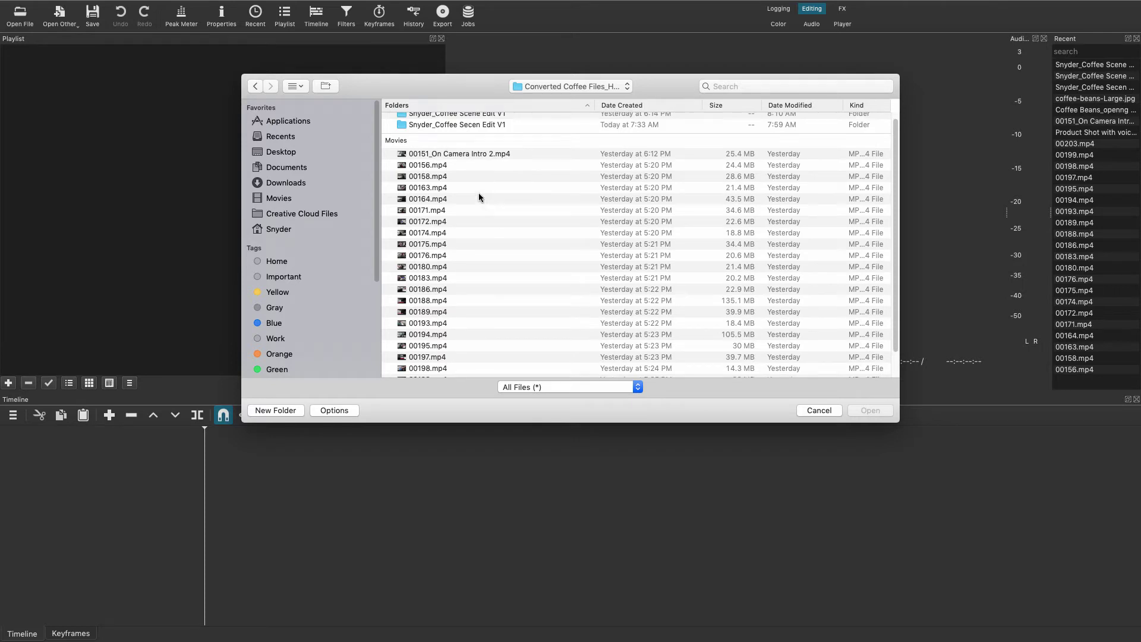
left_click(469, 156)
scroll(498, 201, "down", 2)
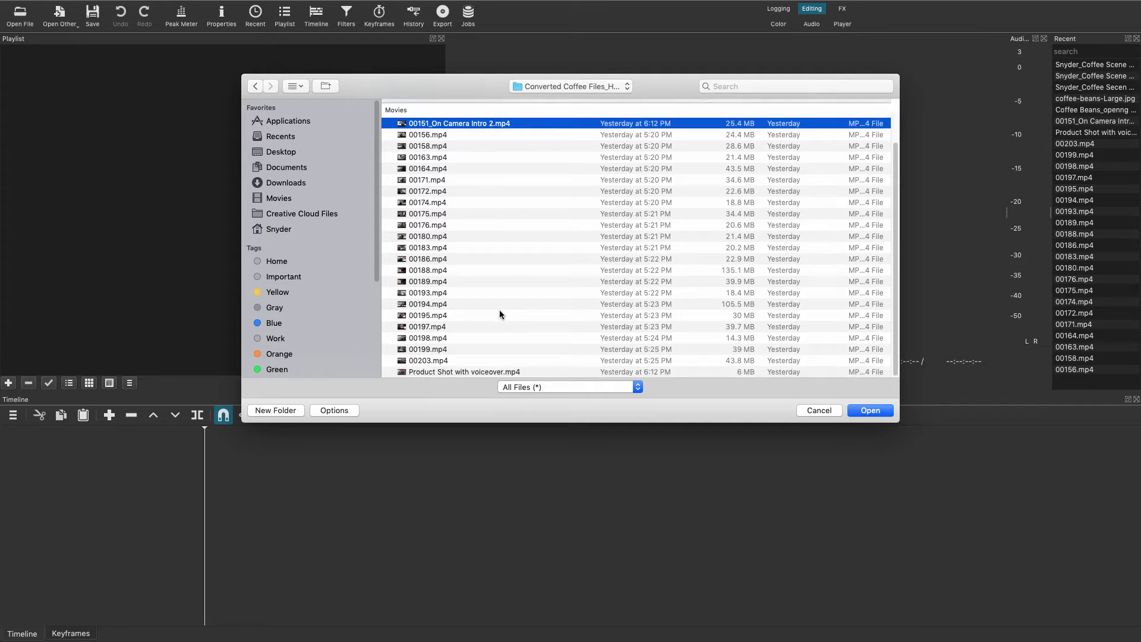
left_click(476, 372, "shift")
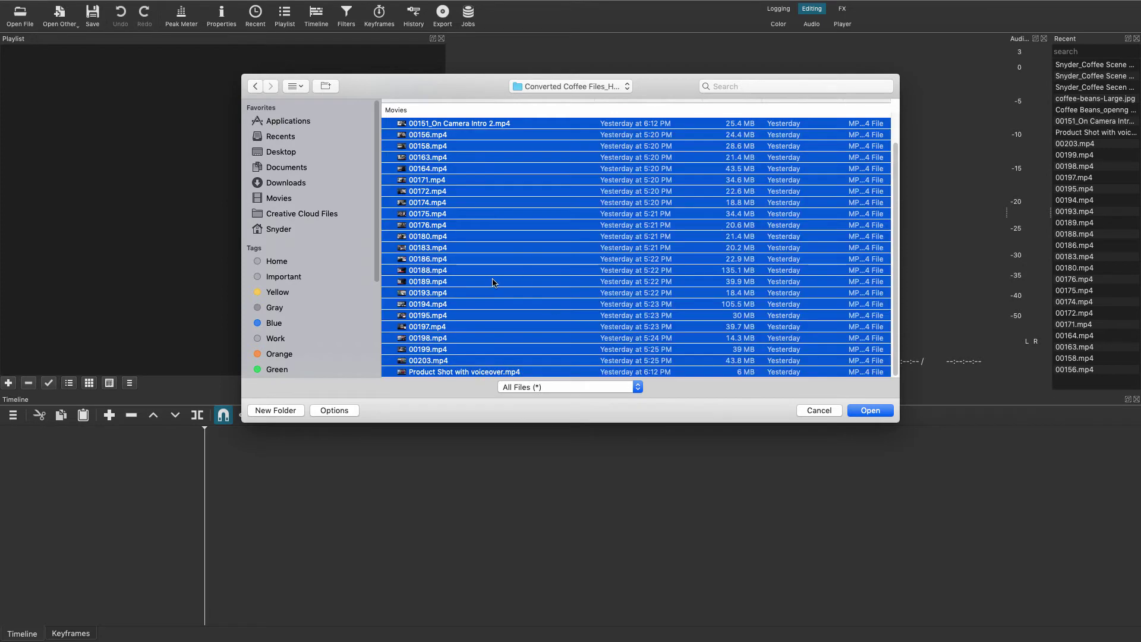
scroll(492, 282, "up", 2)
scroll(492, 281, "down", 2)
left_click(869, 414)
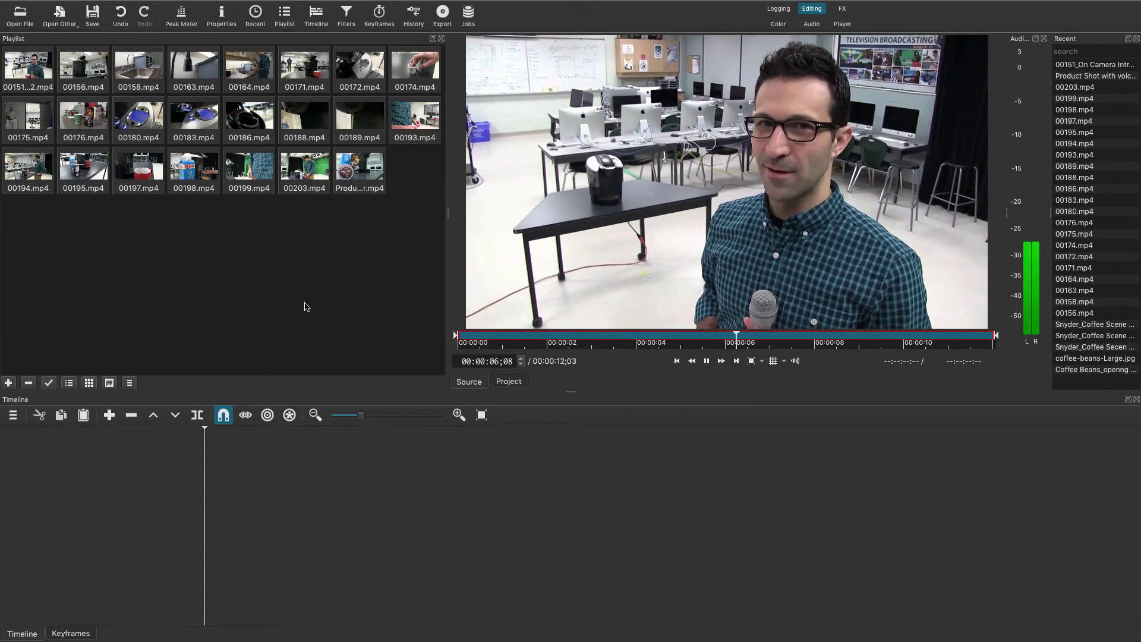
Step: Pause the preview and reload the 00151_On Camera Intro 2.mp4 clip from the playlist at its start
left_click(706, 361)
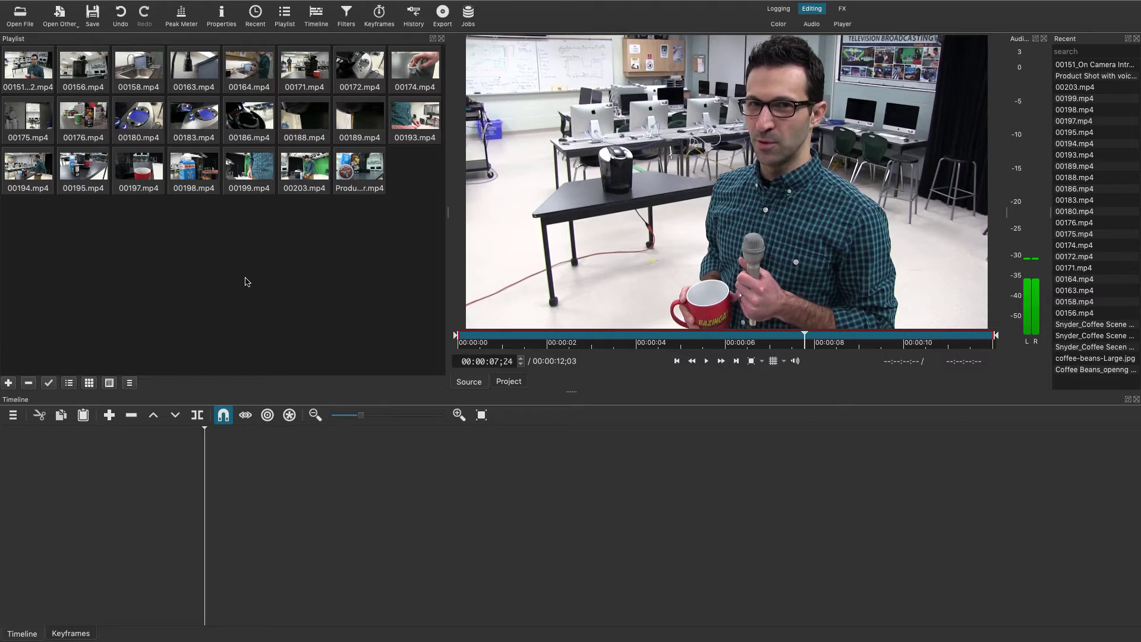
left_click(167, 61)
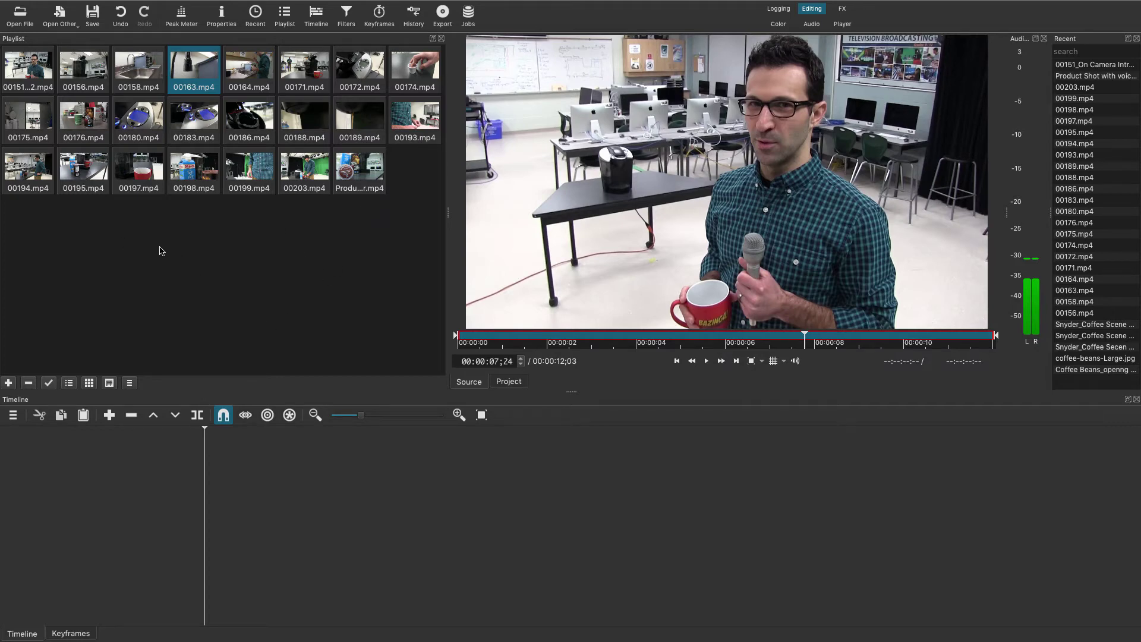
left_click(37, 83)
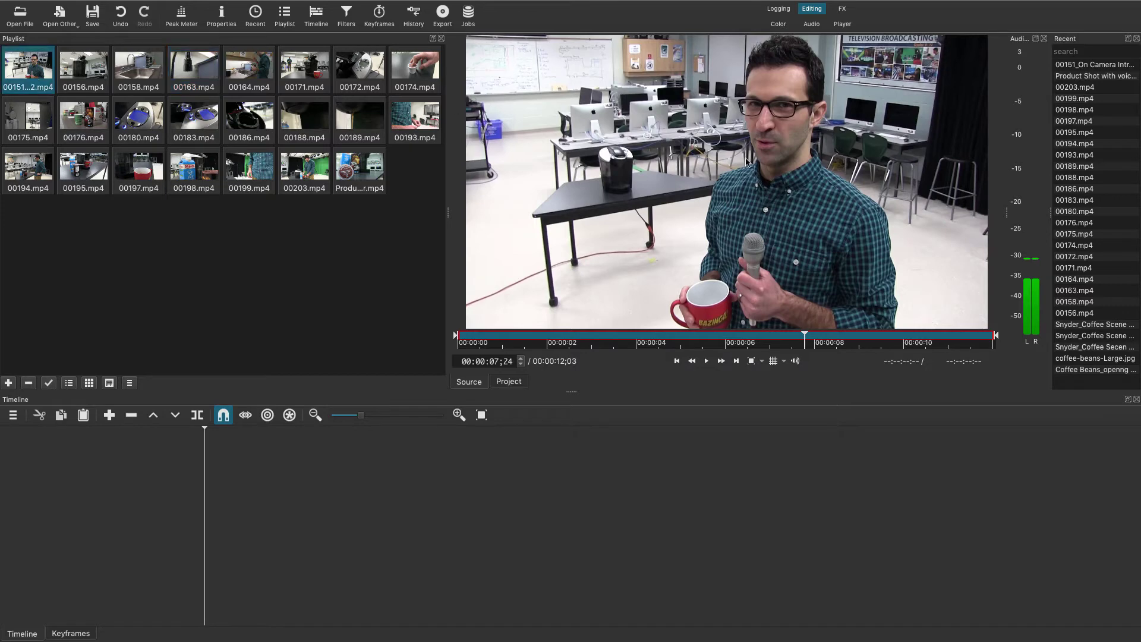
right_click(227, 280)
left_click(226, 284)
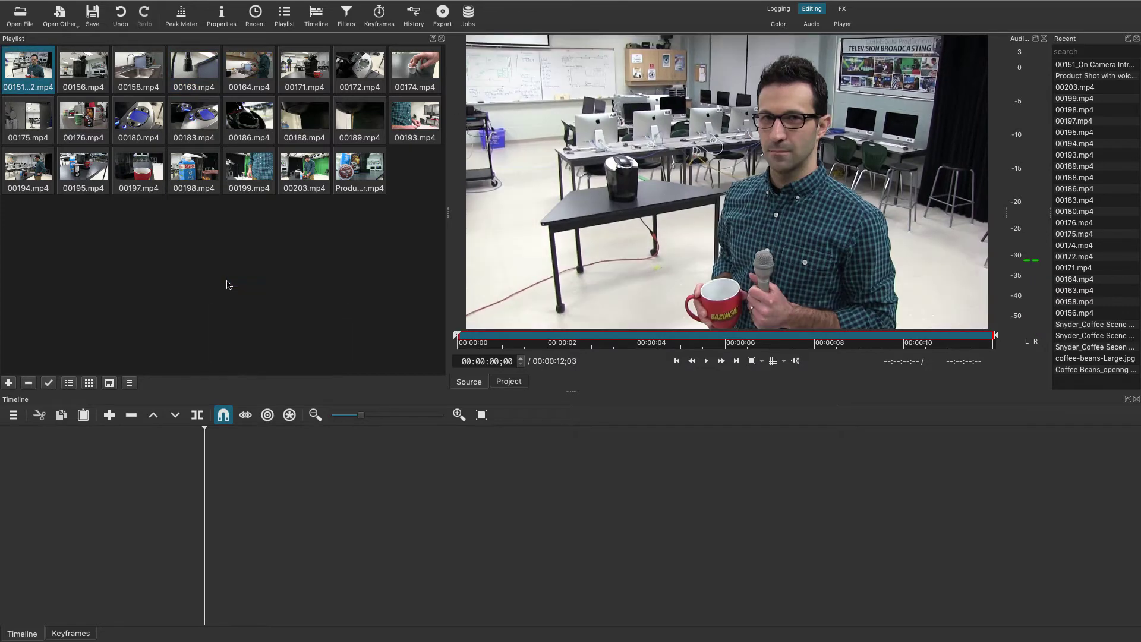
right_click(191, 260)
left_click(187, 250)
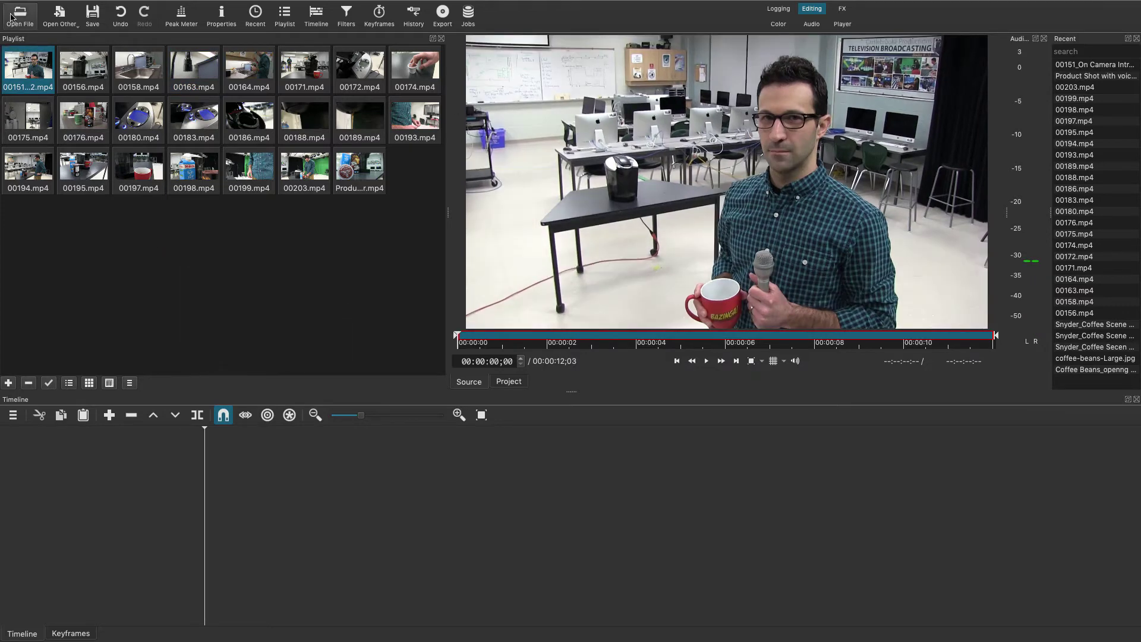
Step: Browse to the _Coffee Sequence - Editing_STUDENTS folder for opening more media files
double_click(223, 240)
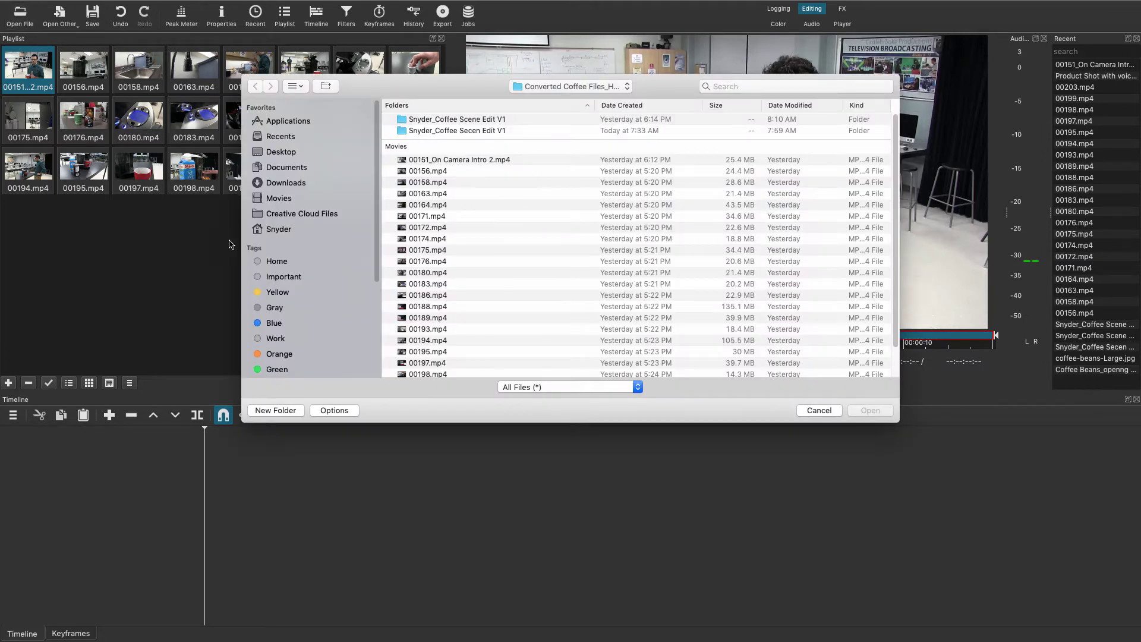
scroll(472, 202, "down", 1)
scroll(468, 212, "up", 1)
left_click(627, 86)
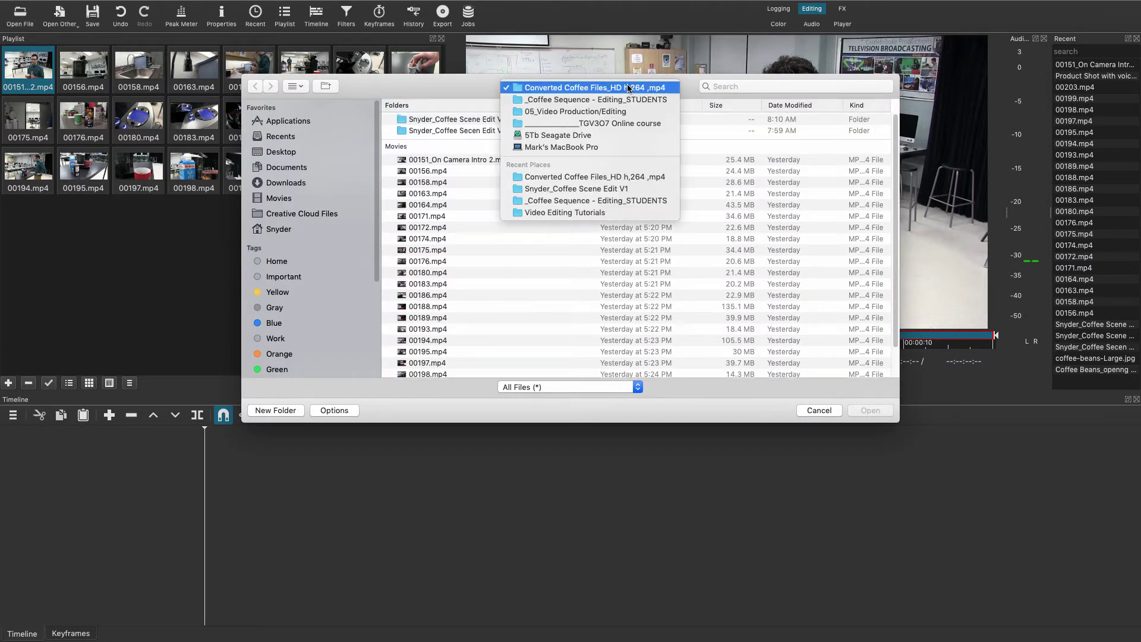
left_click(595, 99)
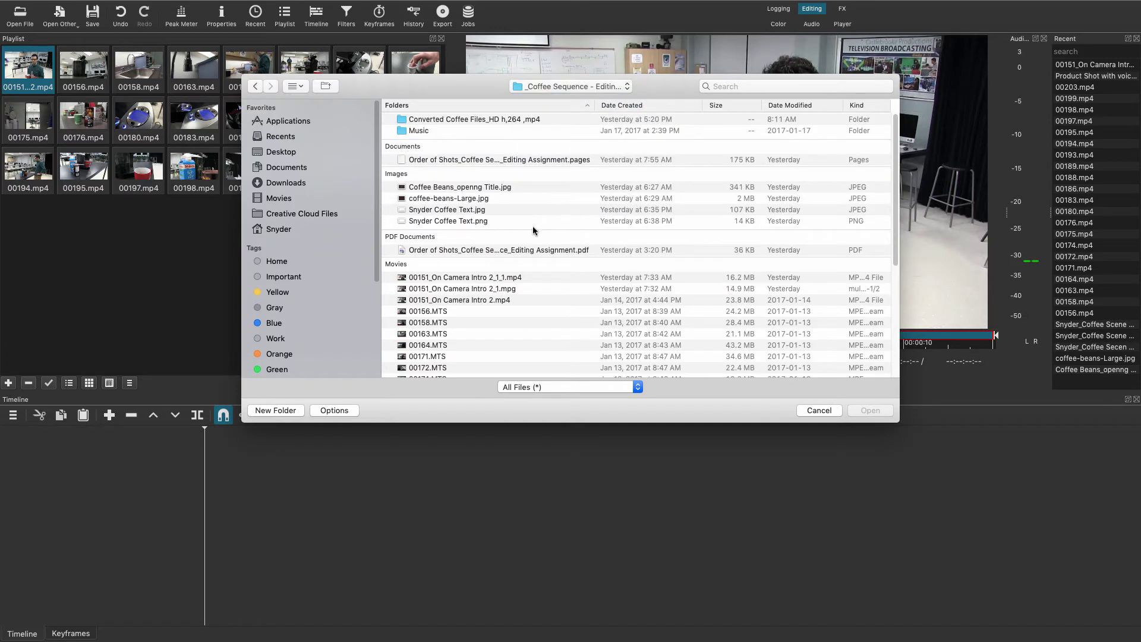
scroll(525, 216, "down", 1)
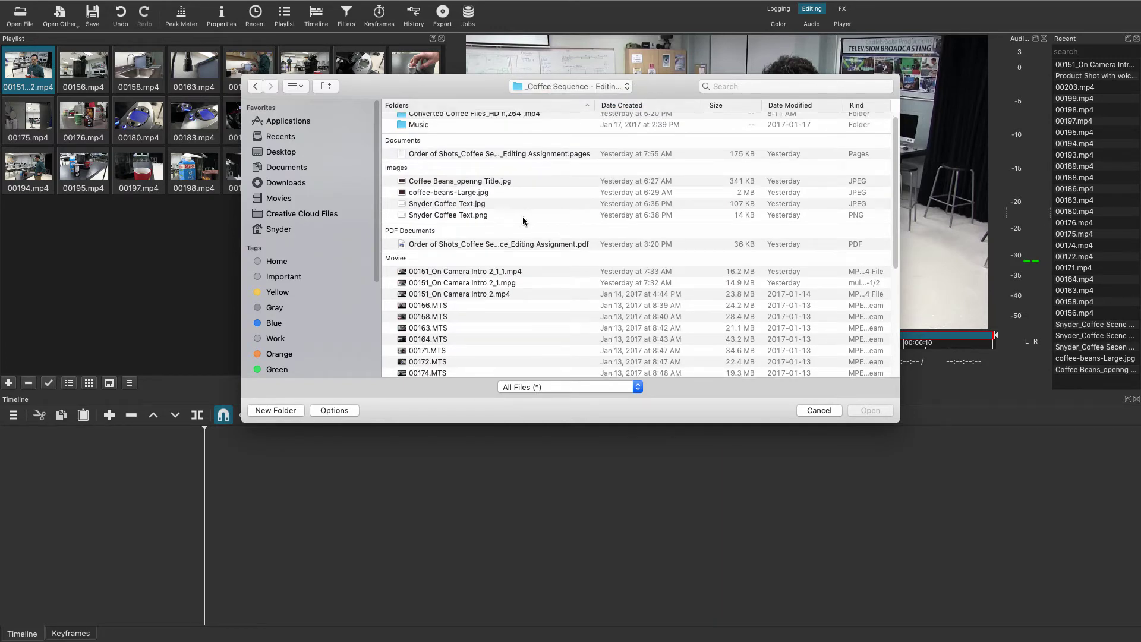
Step: Import the images Coffee Beans_openng Title.jpg and coffee-beans-Large.jpg into the playlist
left_click(451, 192)
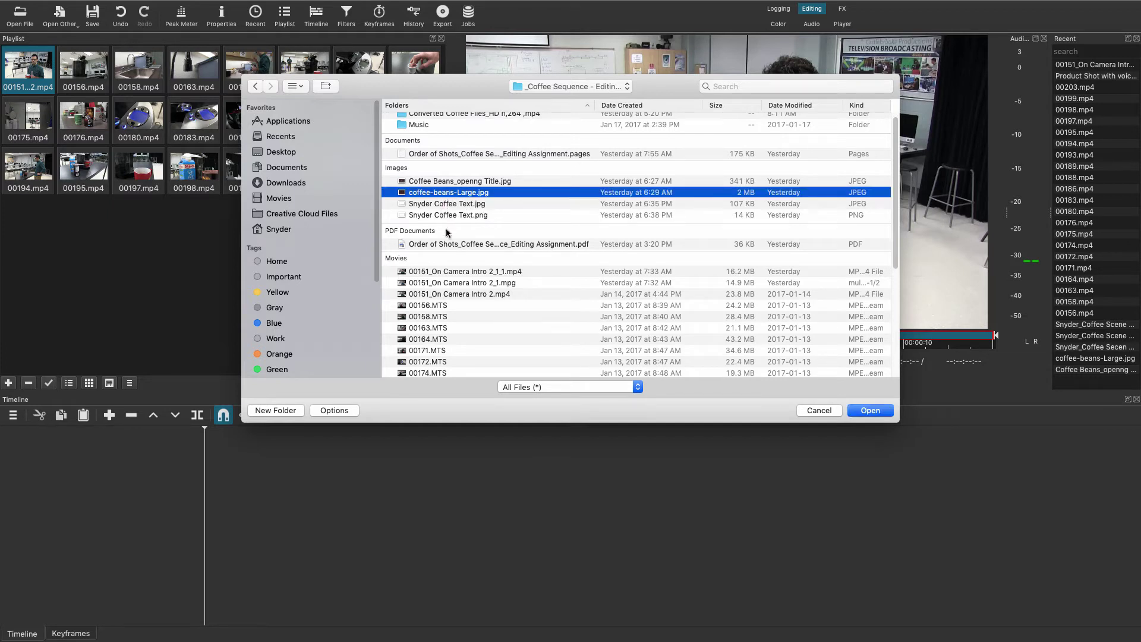
scroll(520, 229, "down", 1)
scroll(519, 229, "up", 1)
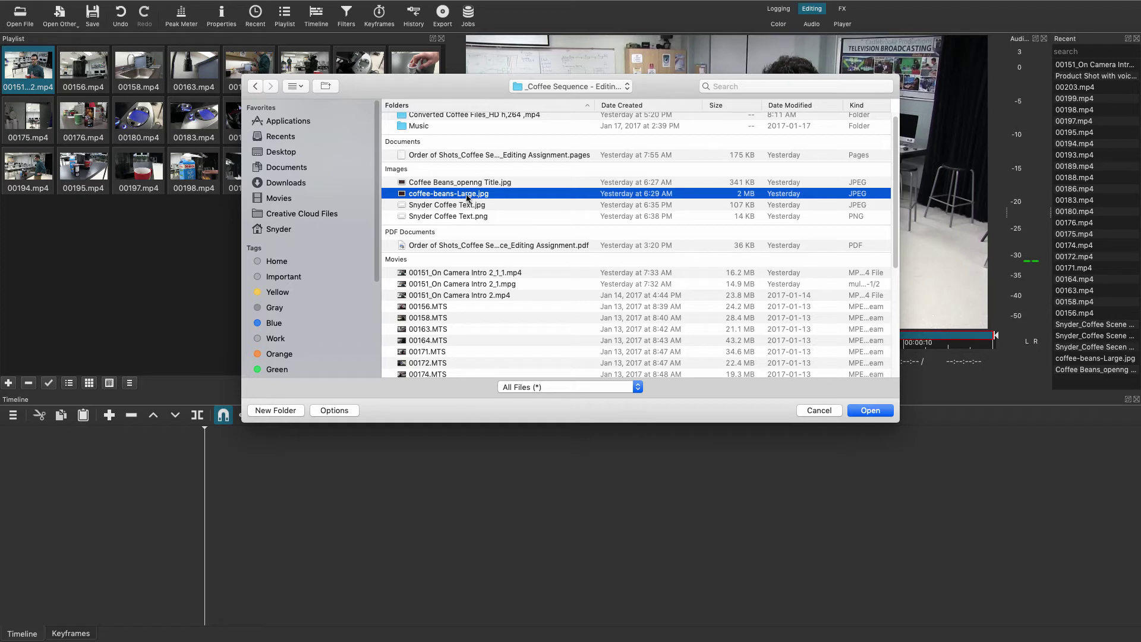
key("Up")
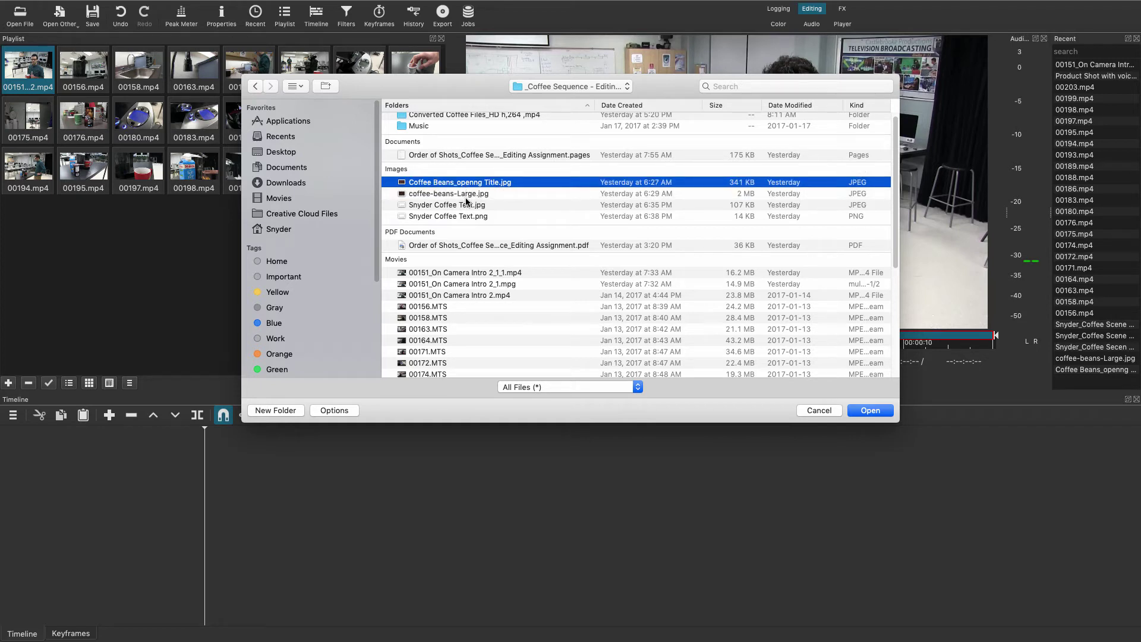
left_click(470, 197, "shift")
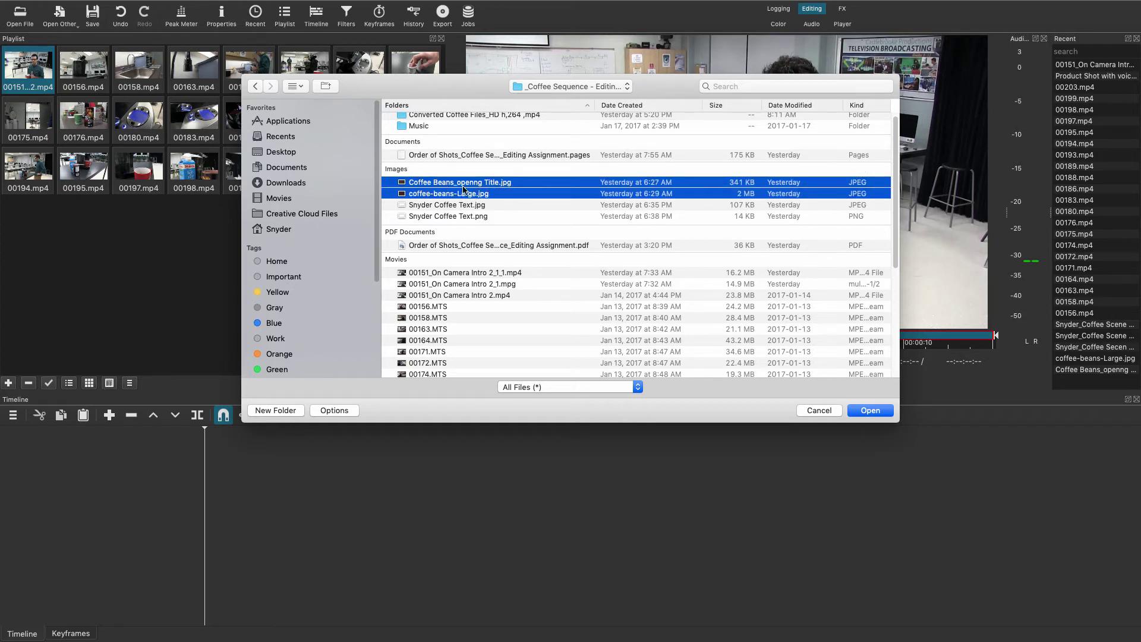
left_click(513, 181)
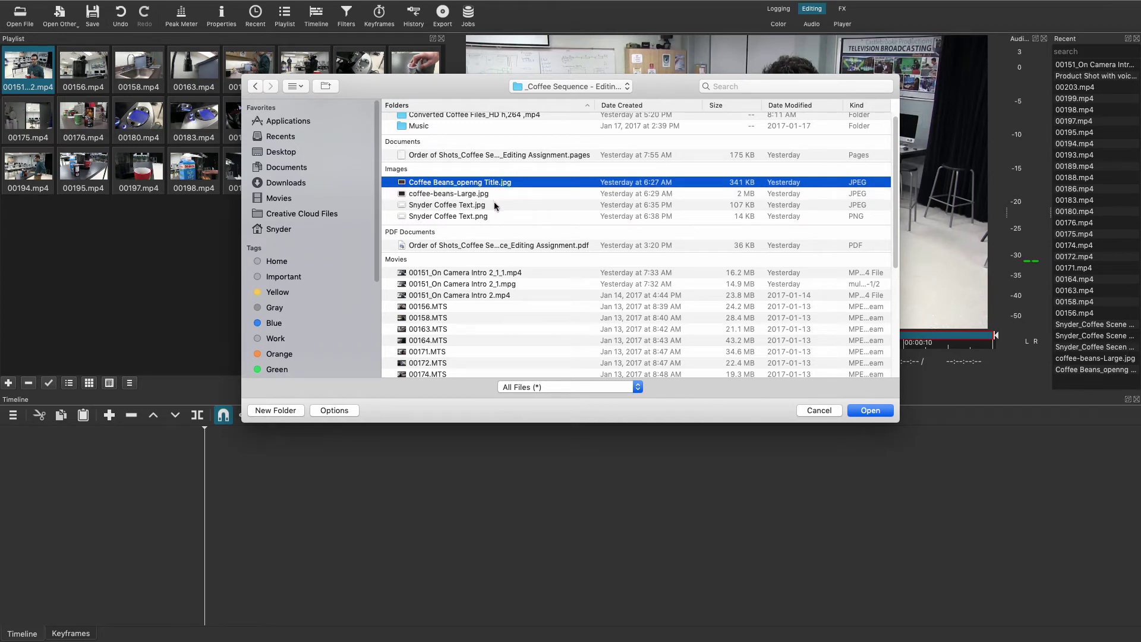
left_click(488, 195, "shift")
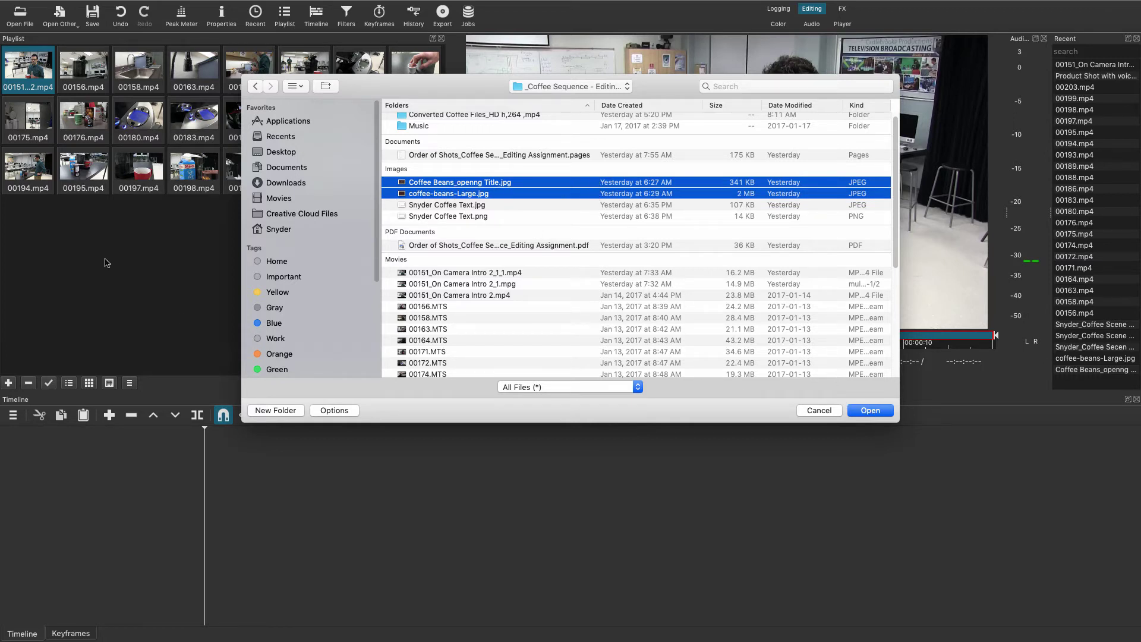
left_click(871, 410)
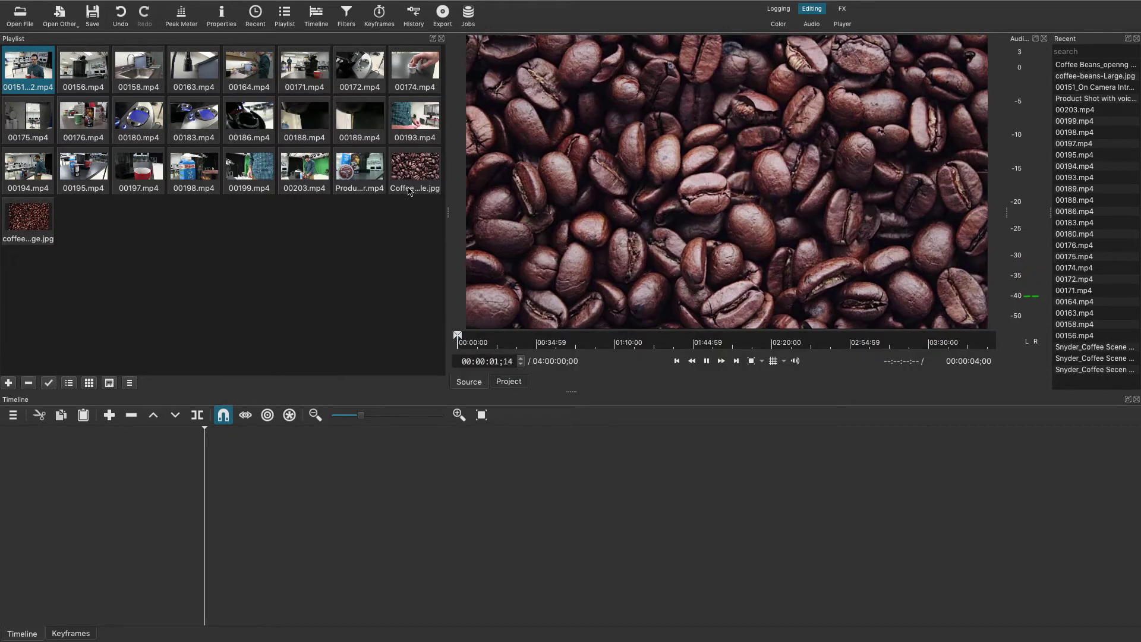
Step: Preview Coffee Beans_openng Title.jpg and coffee-beans-Large.jpg to compare how each image fills the frame
left_click(410, 184)
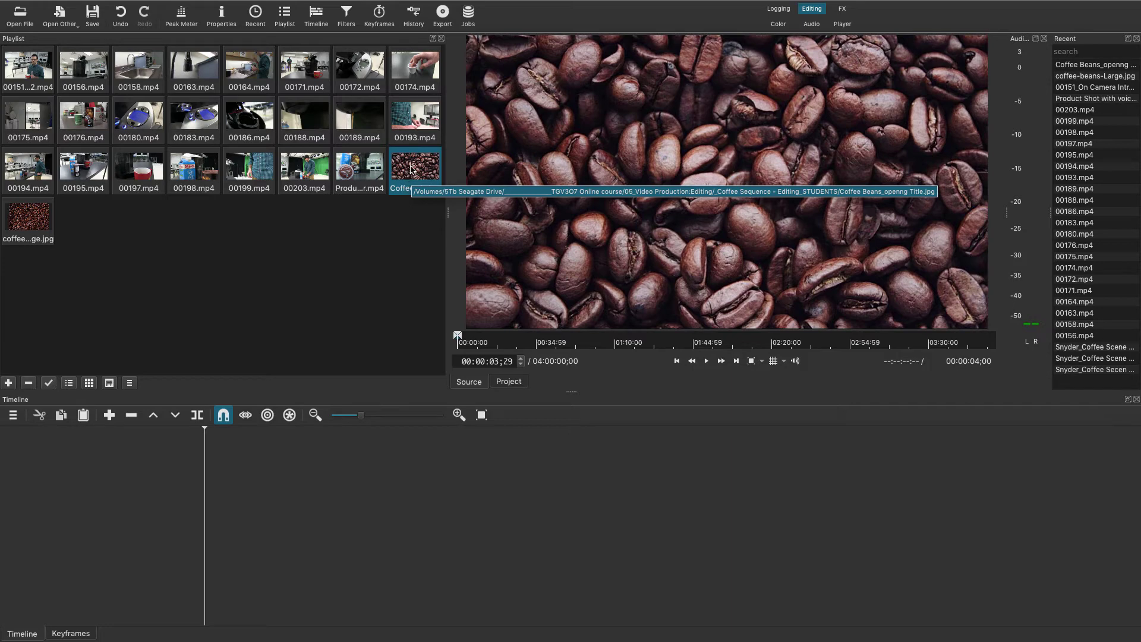
left_click(413, 172)
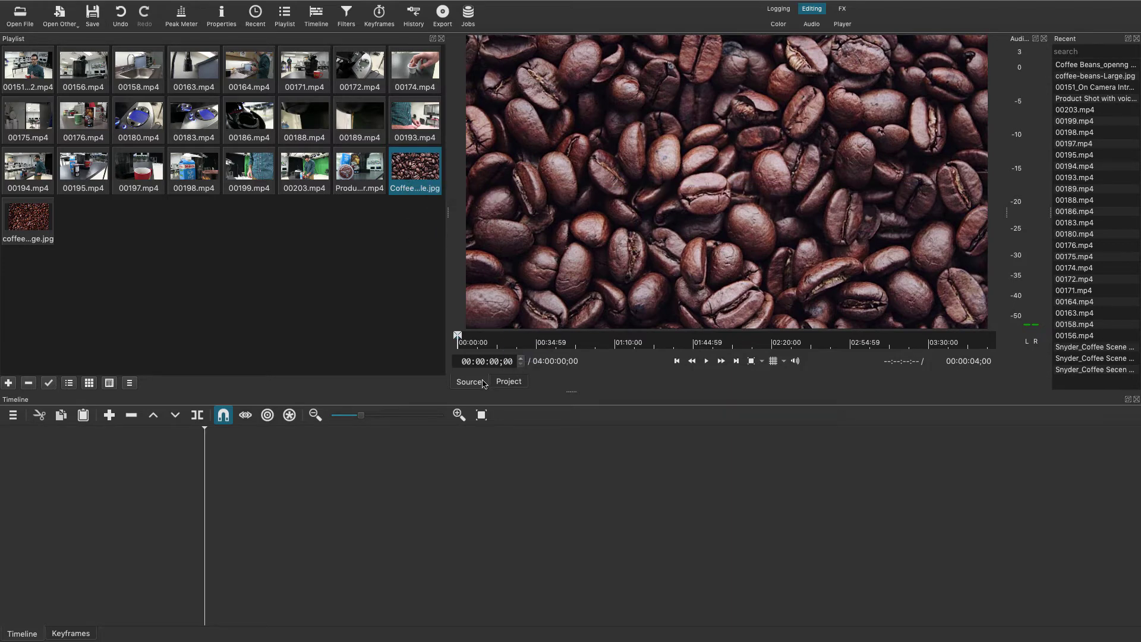
left_click_drag(416, 172, 553, 186)
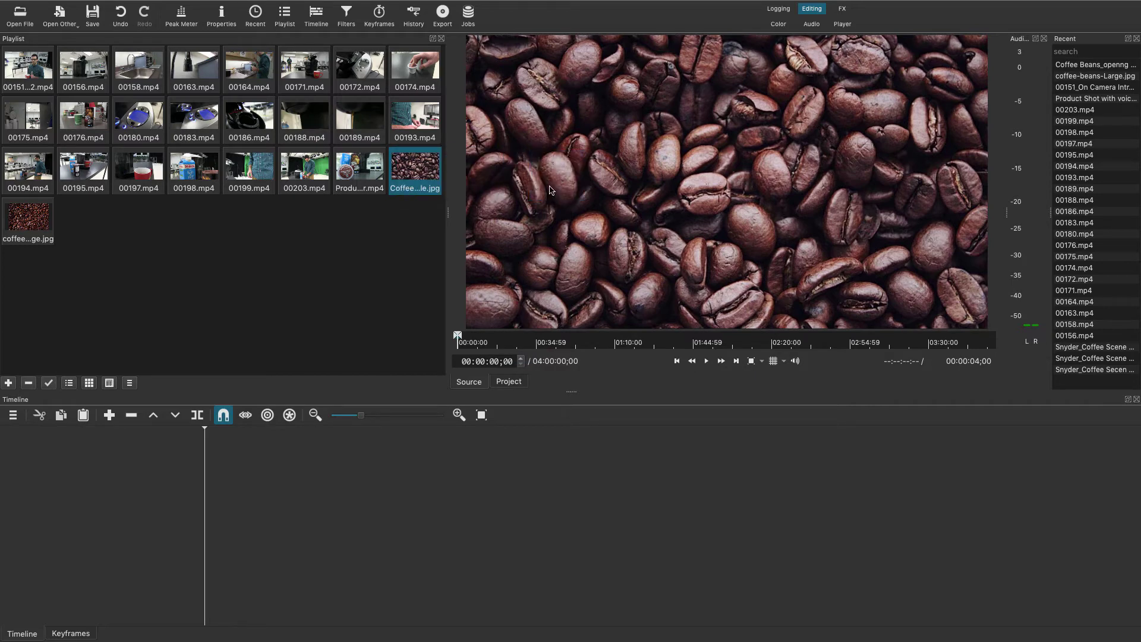
left_click(37, 214)
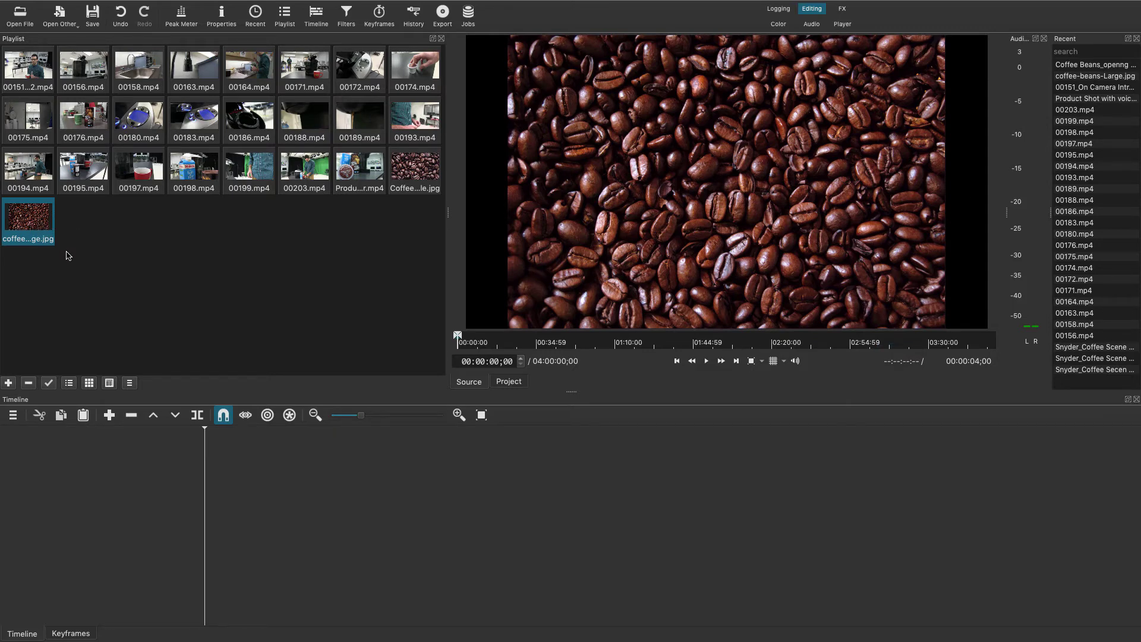
left_click(413, 177)
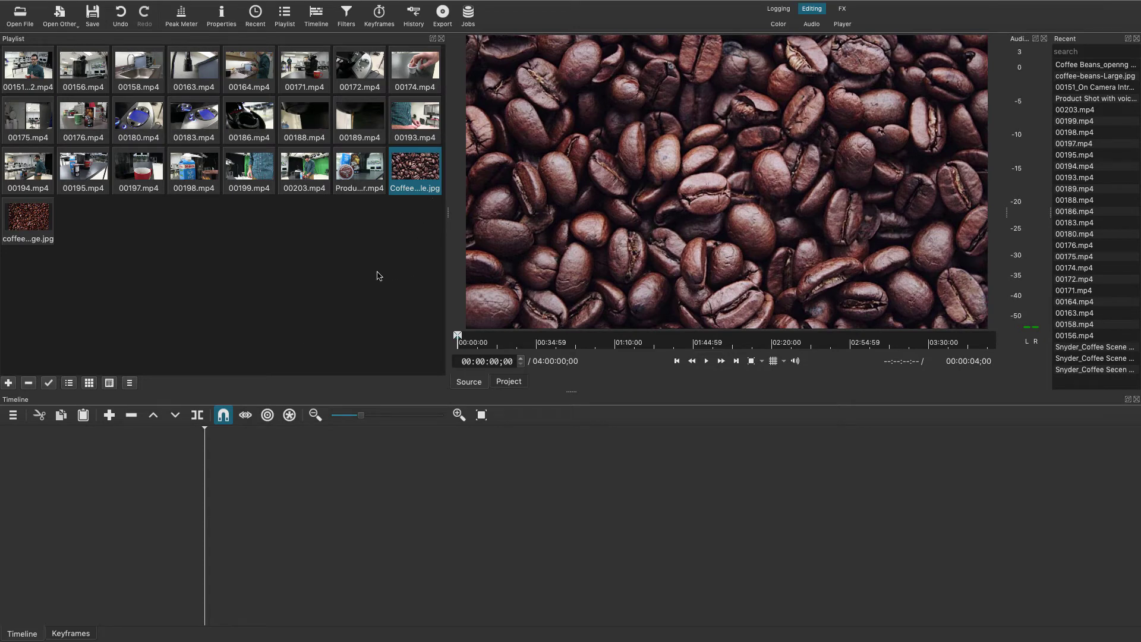
Step: Remove coffee-beans-Large.jpg from the playlist and preview Coffee Beans_openng Title.jpg
left_click(29, 217)
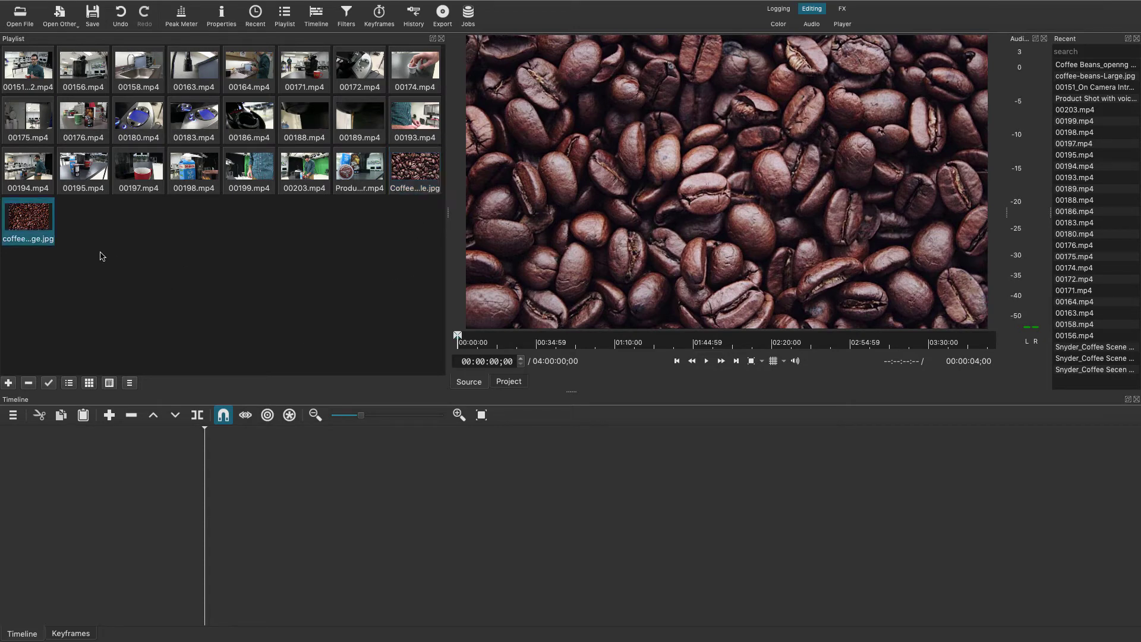
double_click(31, 219)
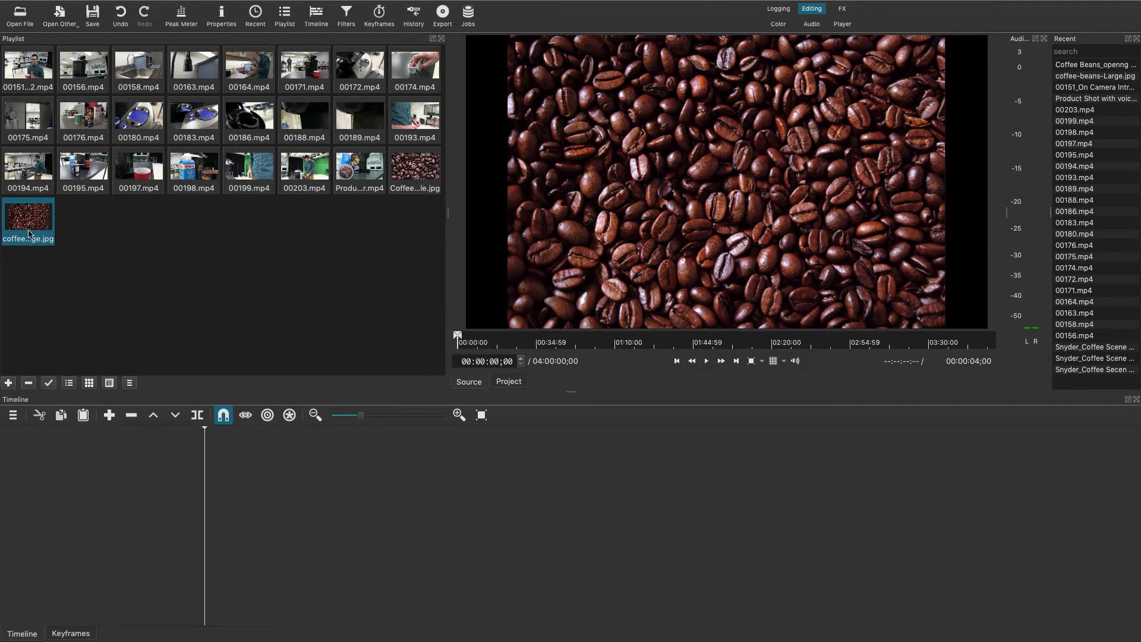
right_click(29, 216)
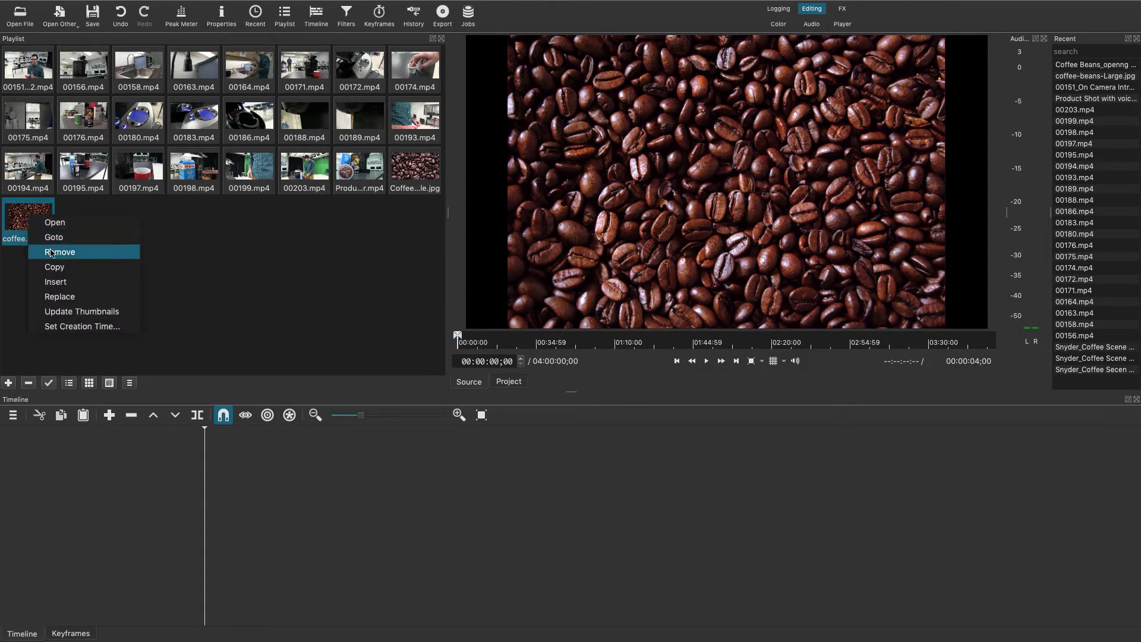
left_click(51, 252)
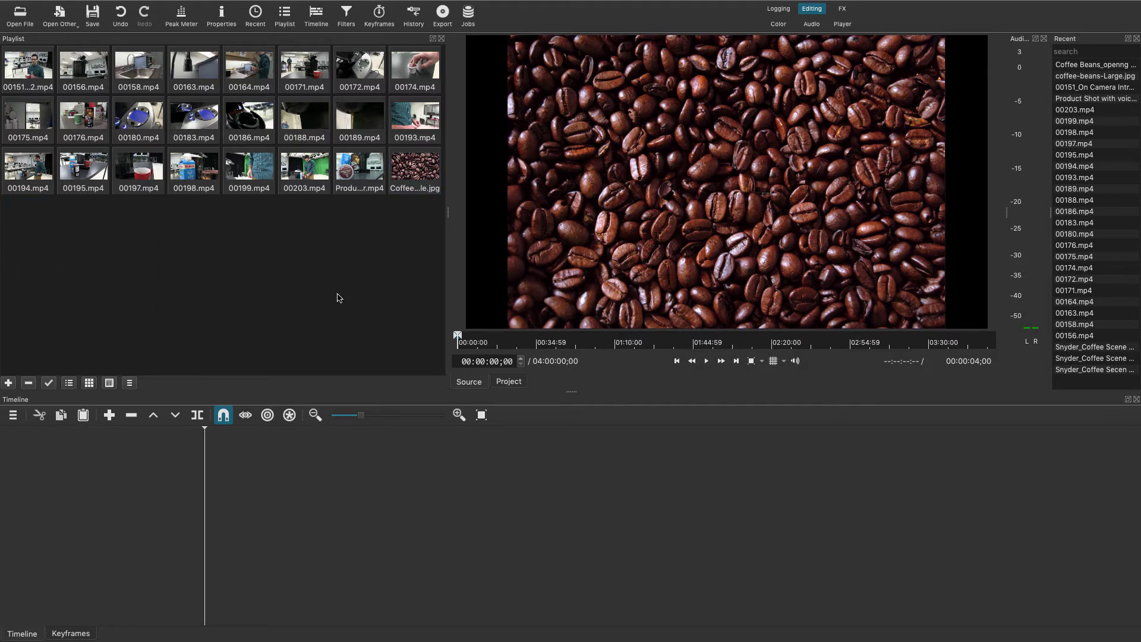
double_click(421, 170)
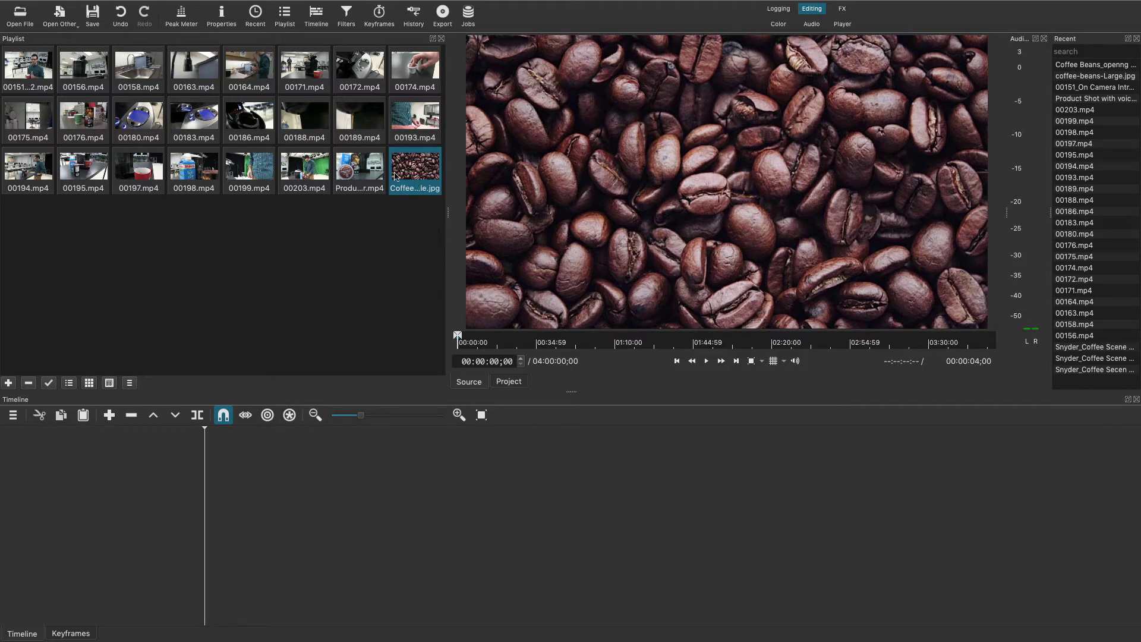
Step: Try adding 00183.mp4 to the empty timeline and undo the addition
left_click(202, 119)
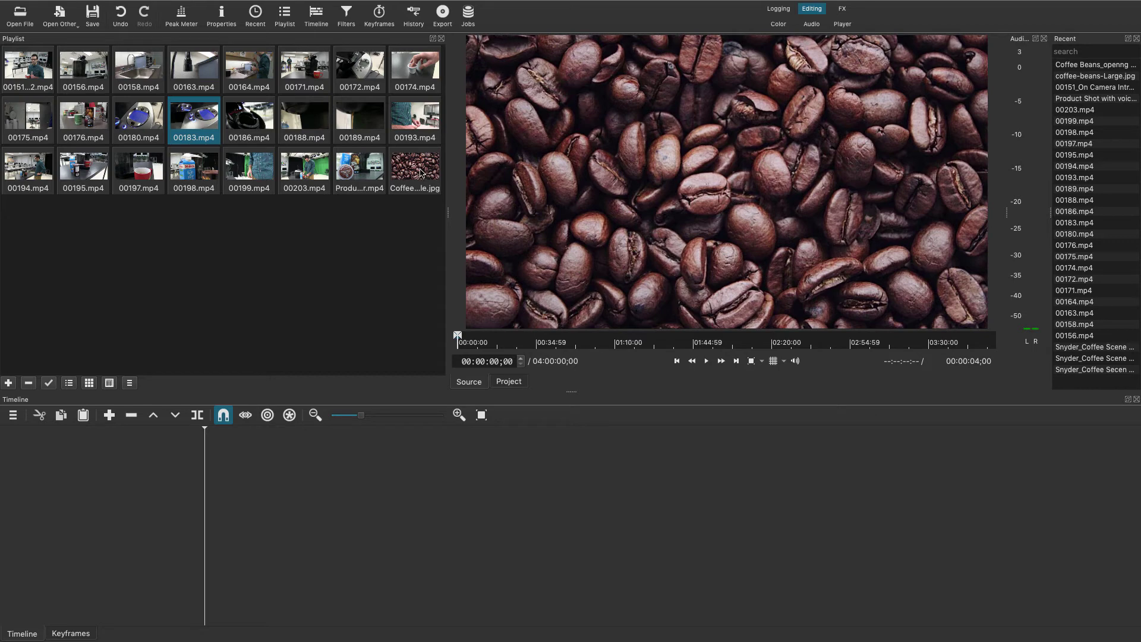
left_click_drag(420, 172, 257, 538)
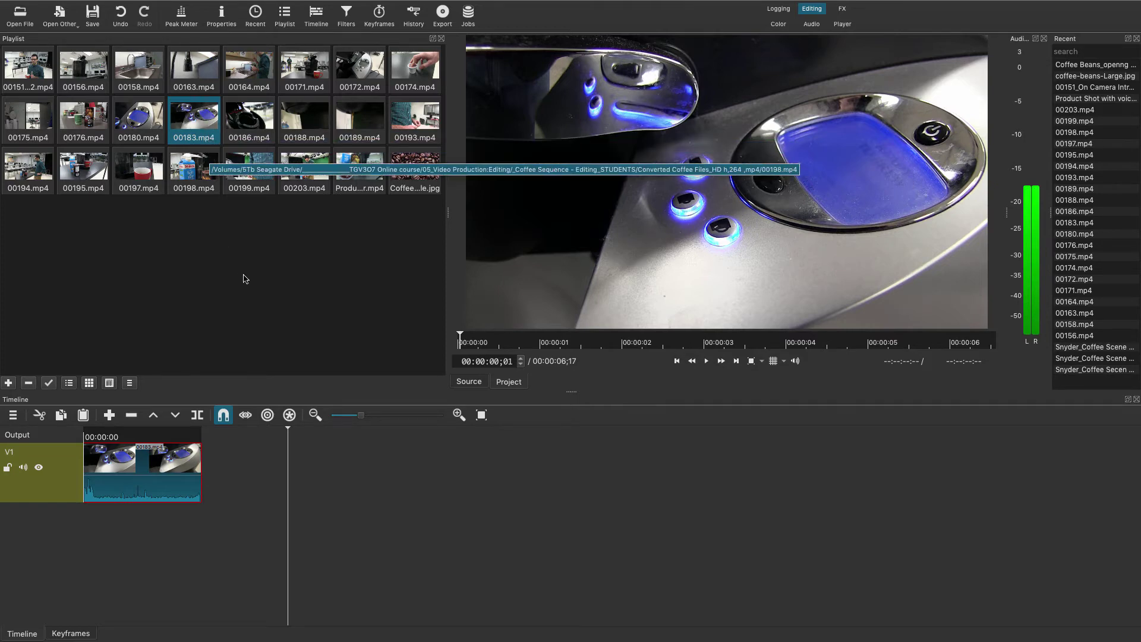
key("ctrl+z")
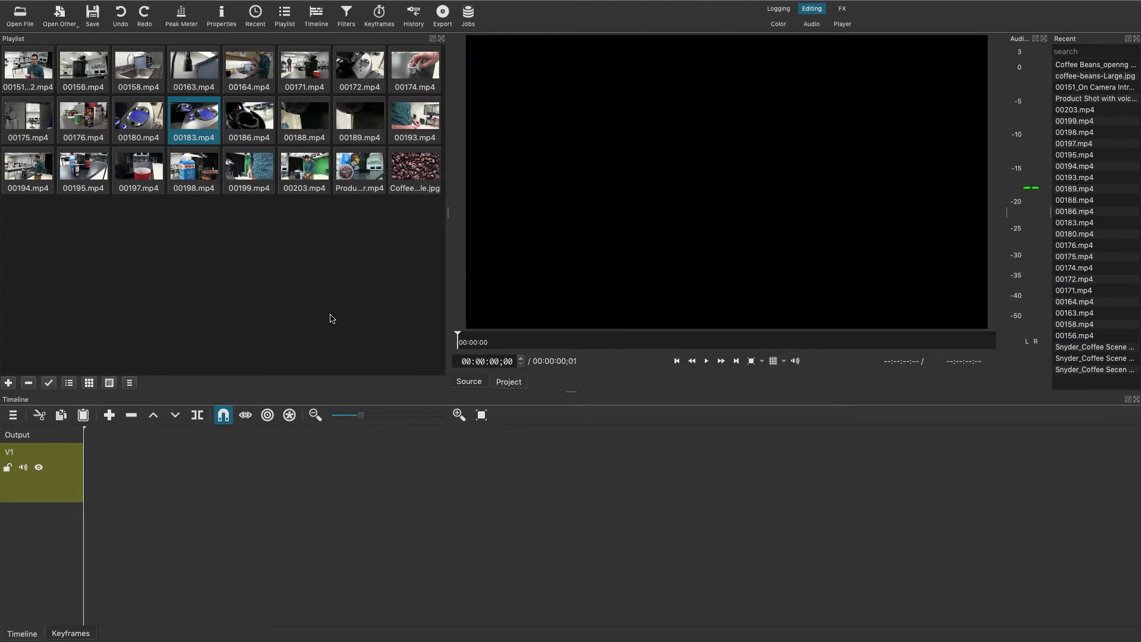
Step: Place Coffee Beans_openng Title.jpg at the start of video track V1 in the timeline
left_click(422, 173)
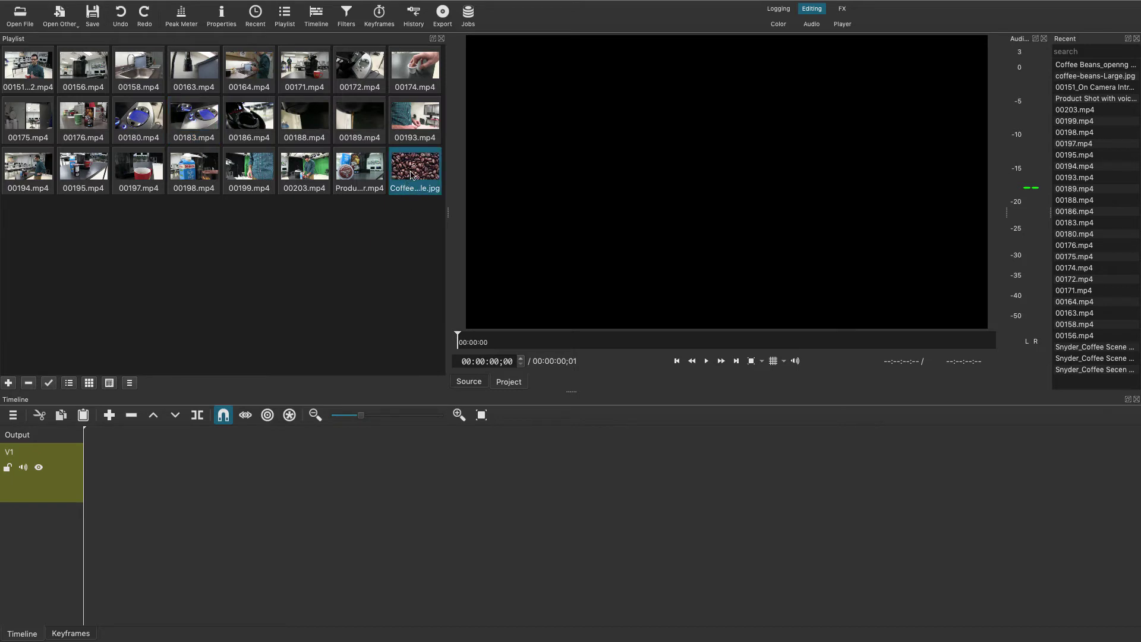
left_click_drag(411, 174, 115, 485)
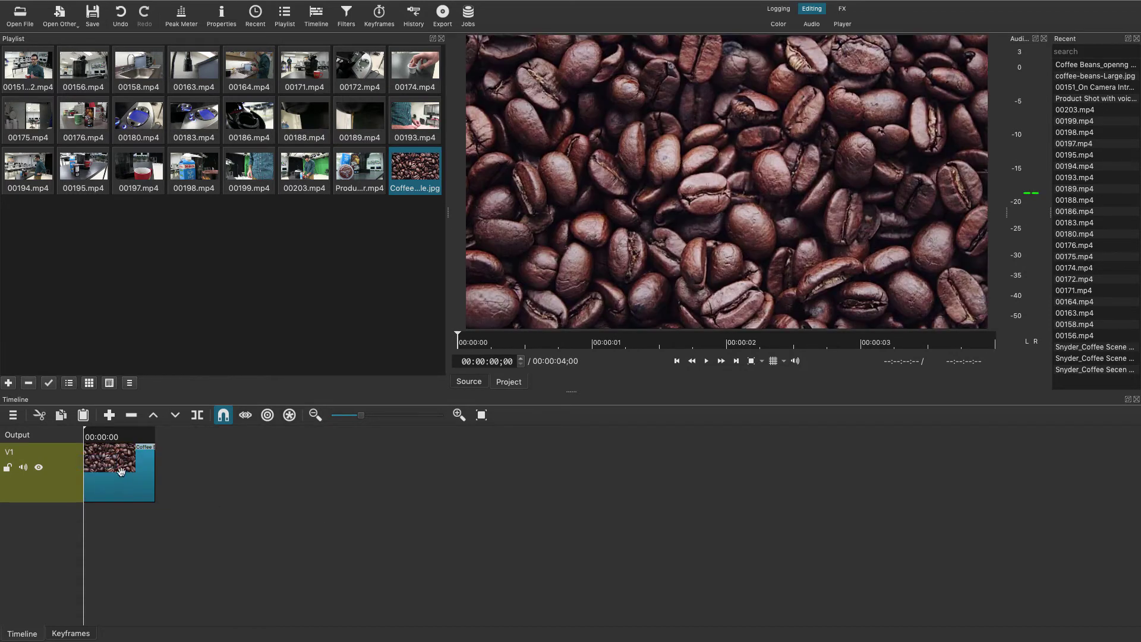
left_click_drag(84, 446, 111, 453)
Step: Check the duration in the properties of the title image clip on V1, then close the properties
left_click(128, 473)
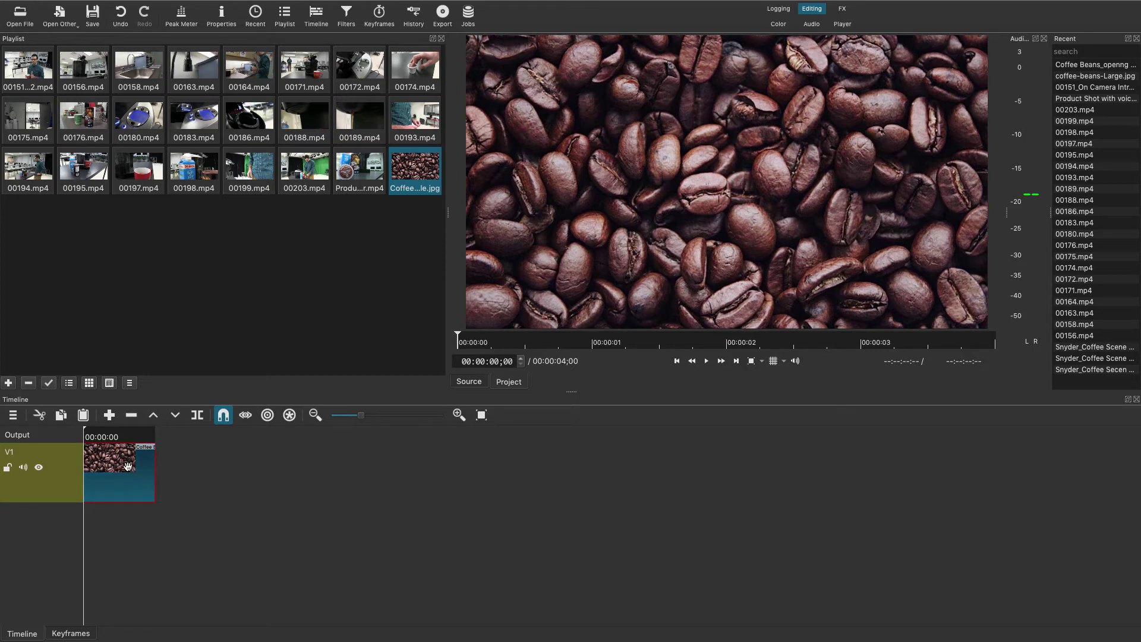
left_click(220, 14)
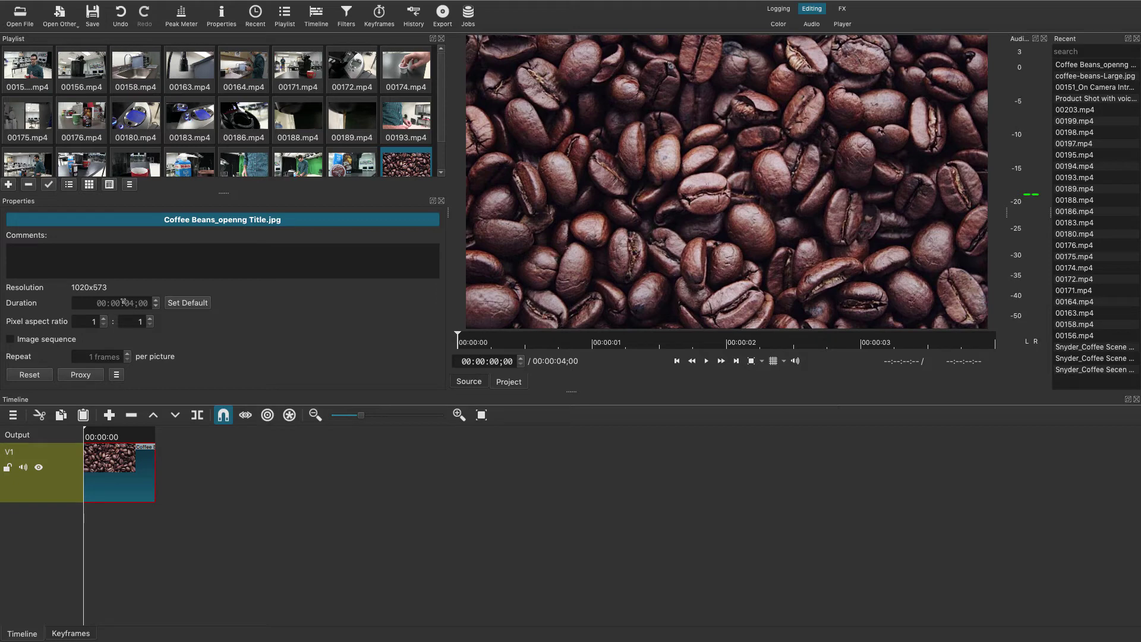
left_click(441, 205)
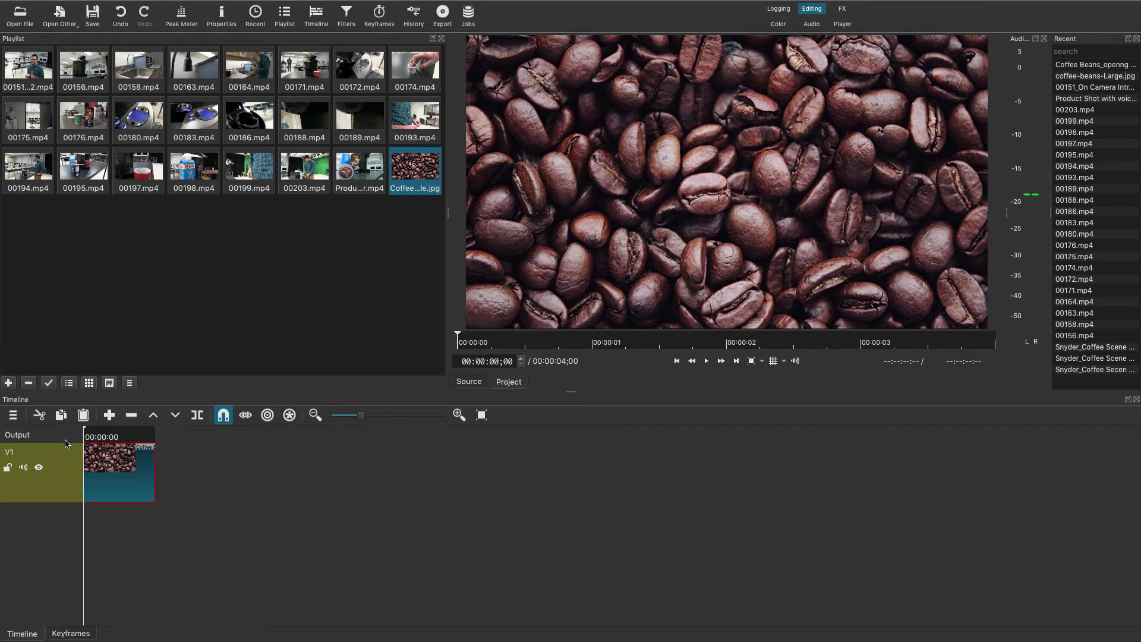
Step: Add a second video track above V1 in the timeline
right_click(66, 475)
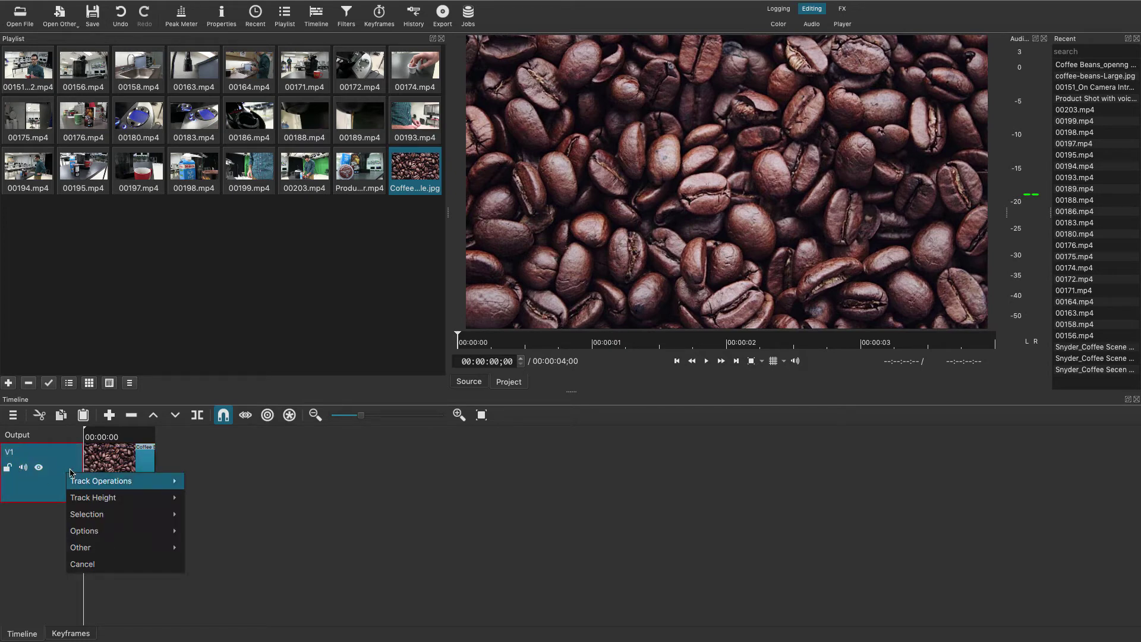
mouse_move(71, 482)
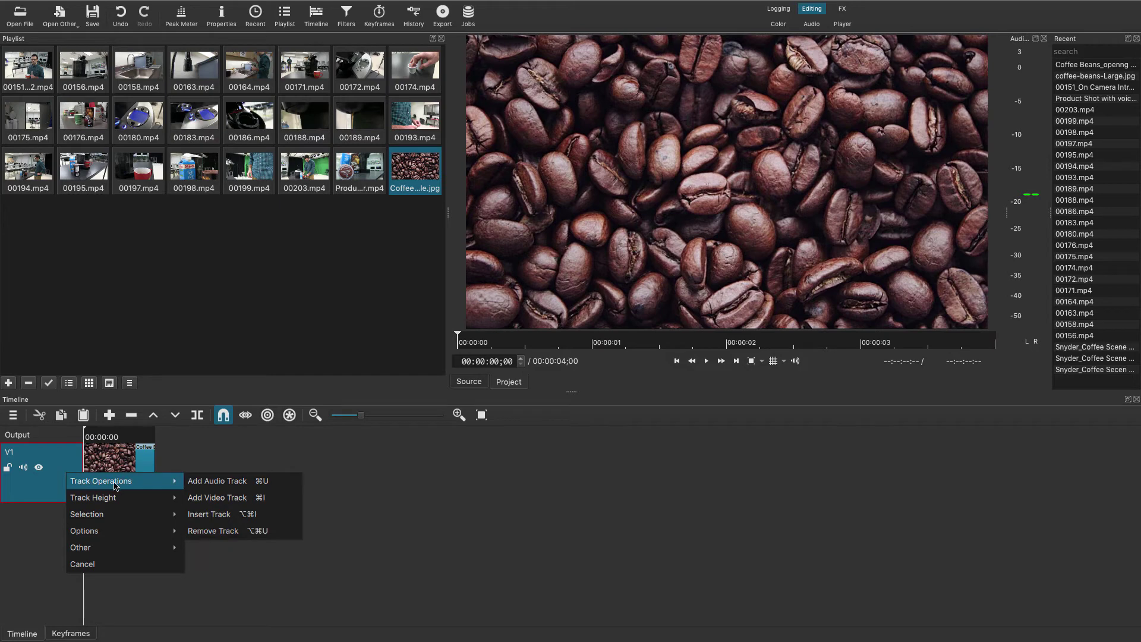
mouse_move(178, 497)
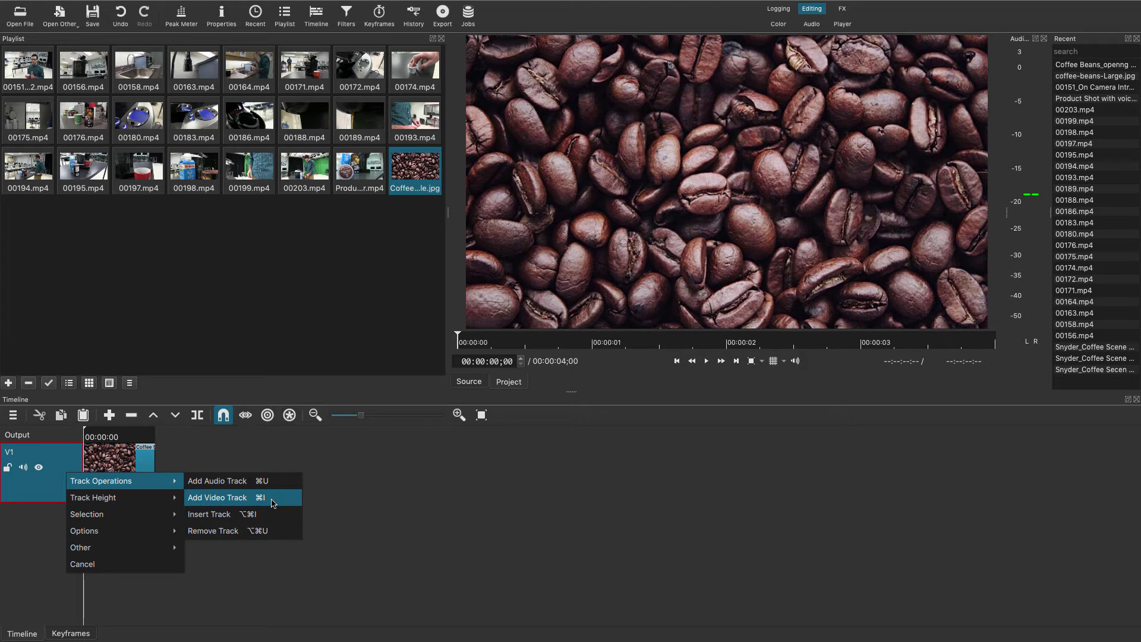
left_click(225, 453)
right_click(65, 481)
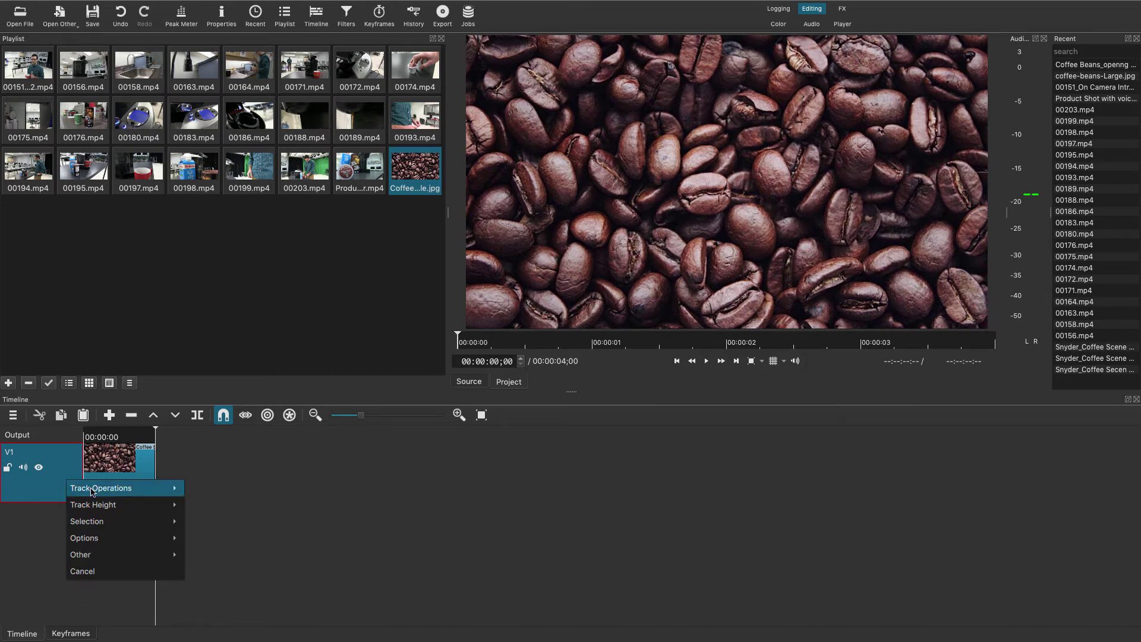
mouse_move(110, 488)
left_click(208, 506)
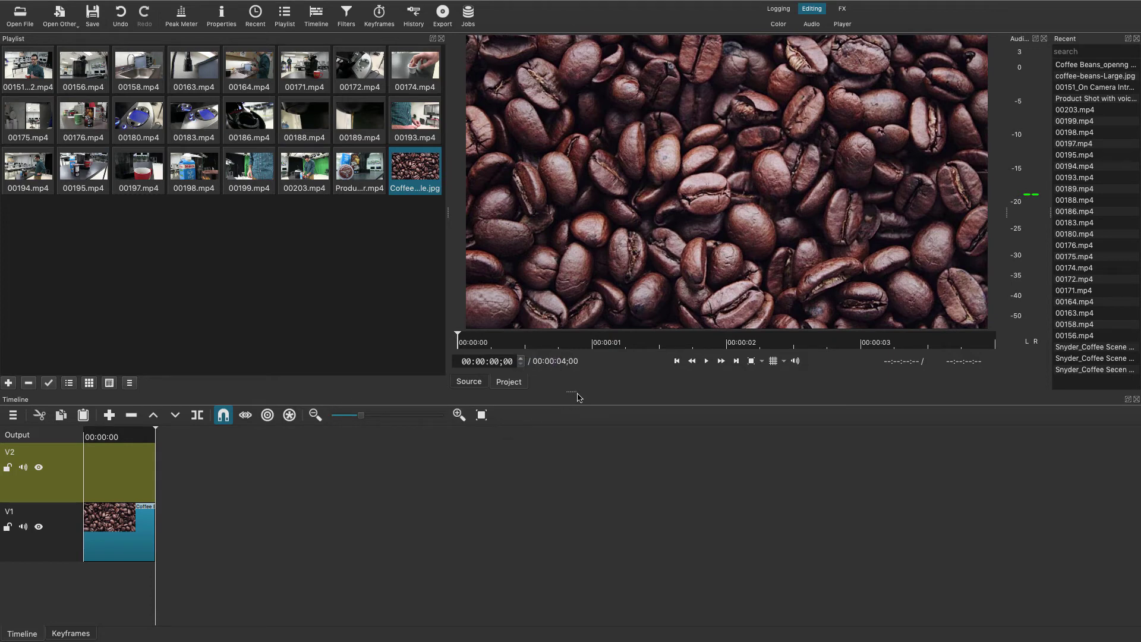
Step: Try a taller timeline and a narrower playlist, and restore both panels to roughly their earlier sizes
left_click_drag(572, 392, 571, 369)
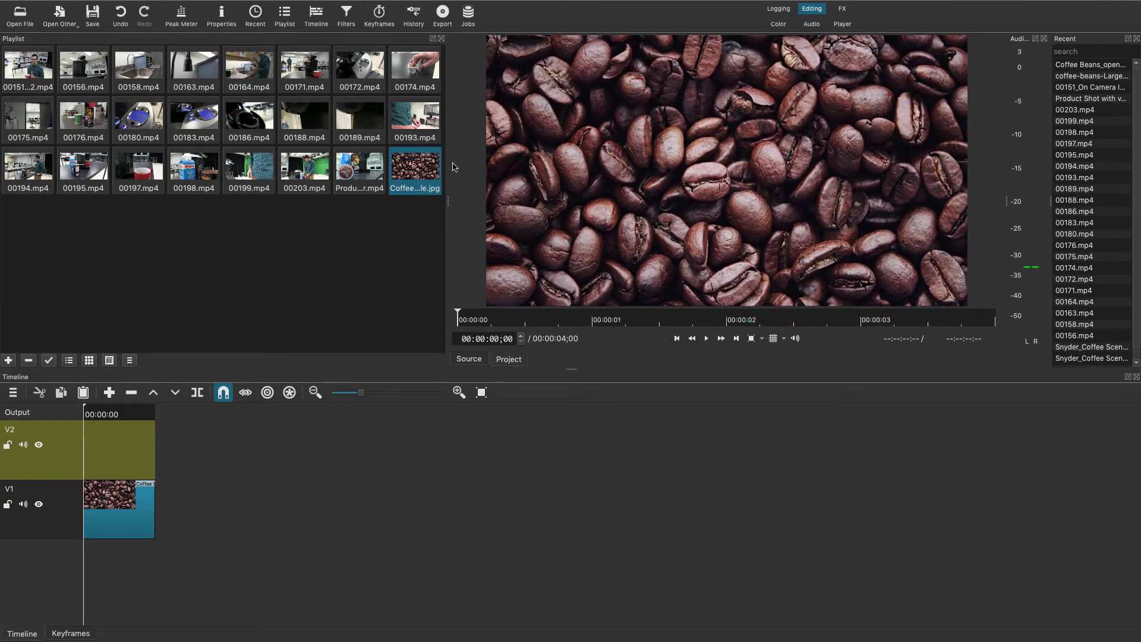
left_click_drag(447, 202, 327, 214)
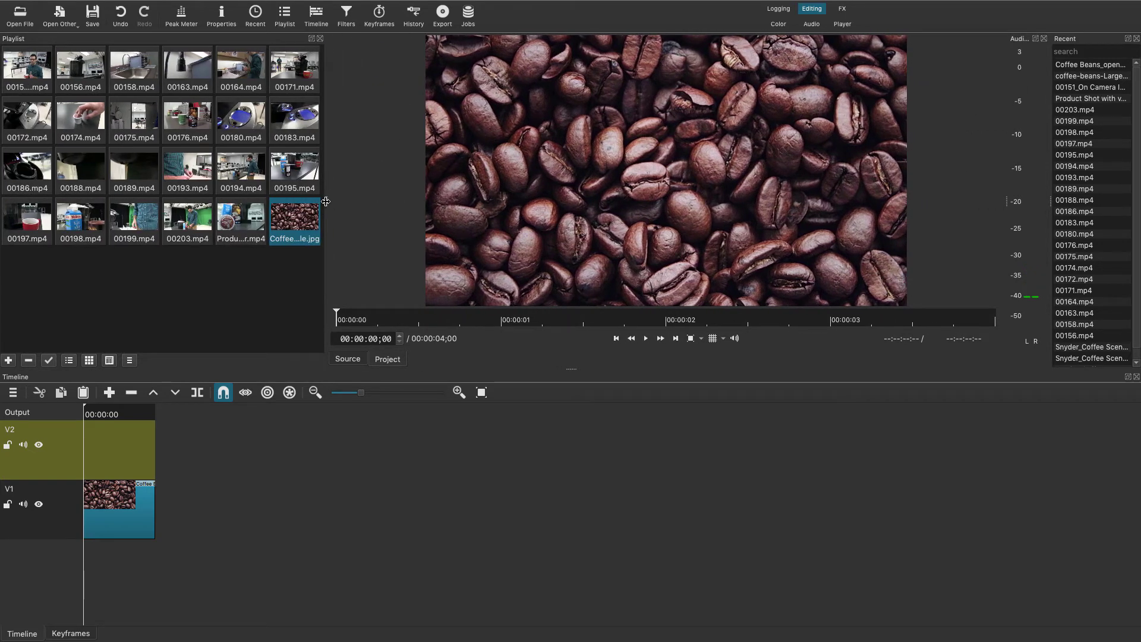
left_click_drag(325, 202, 453, 214)
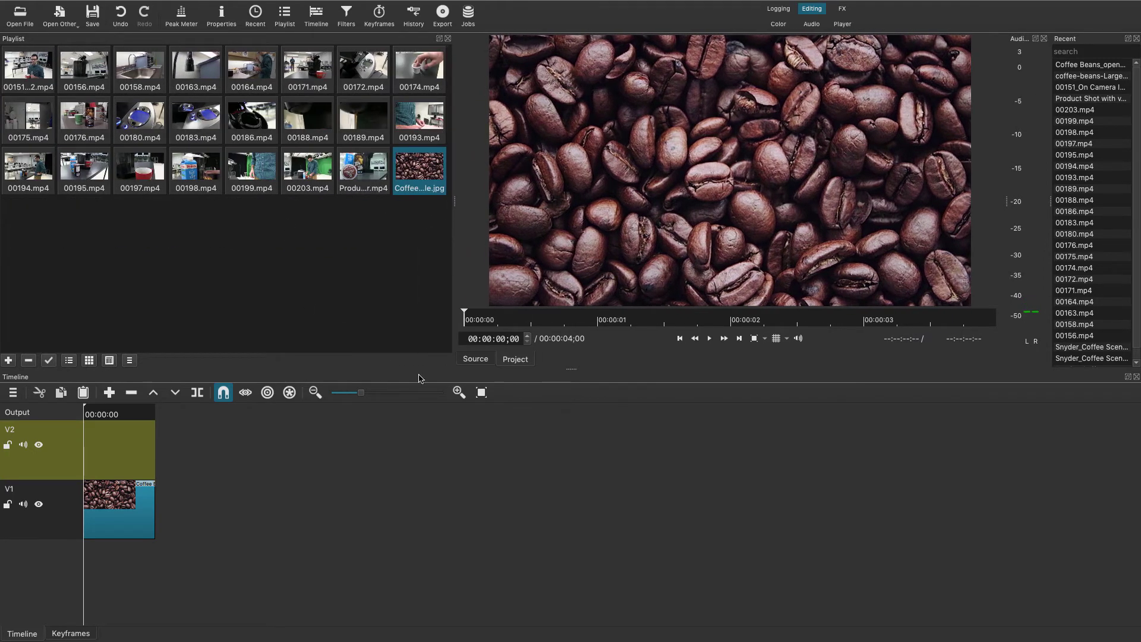
left_click_drag(571, 368, 566, 394)
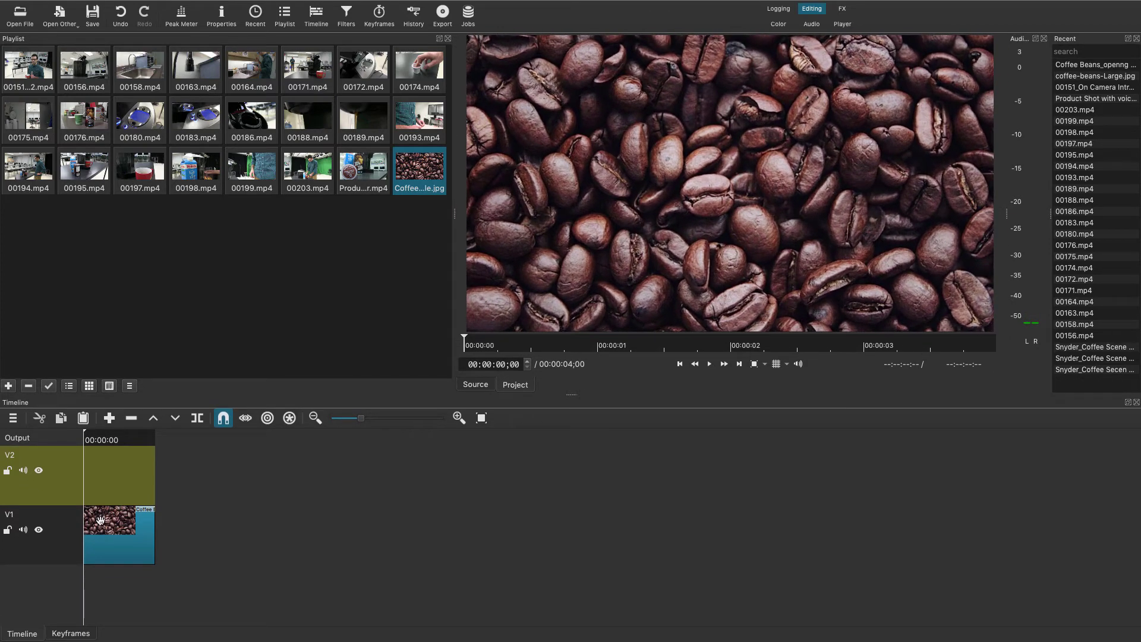
Step: Switch to Google Drive in Chrome and review the clip order in 1_Order of Shots_Coffee Sequence_Editing Assignment.pdf
left_click(120, 442)
left_click(328, 631)
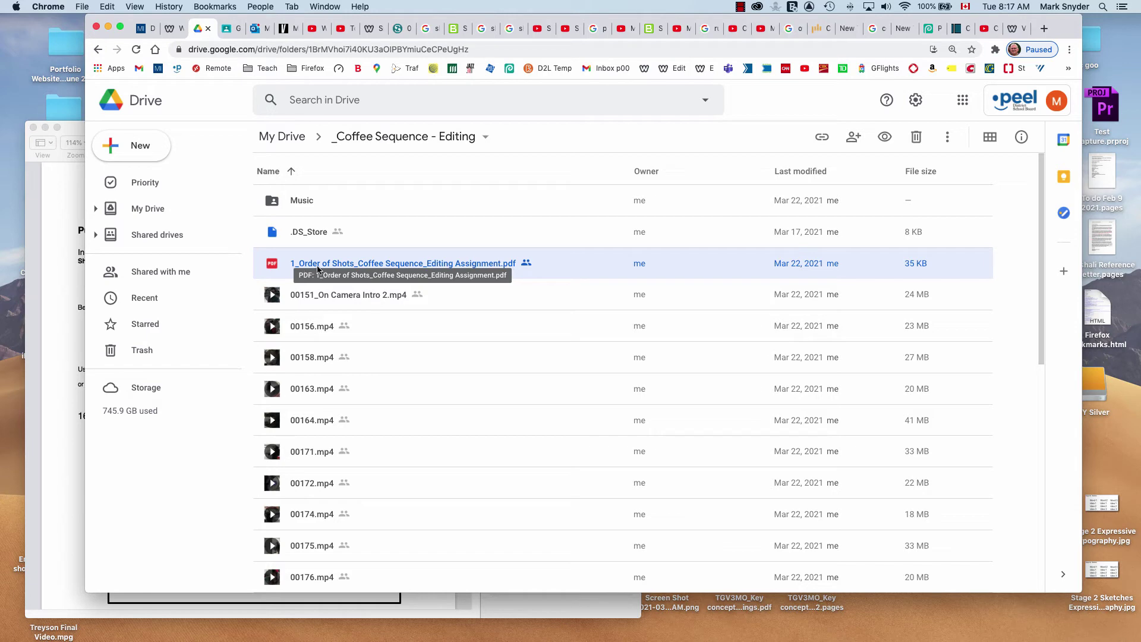
double_click(449, 264)
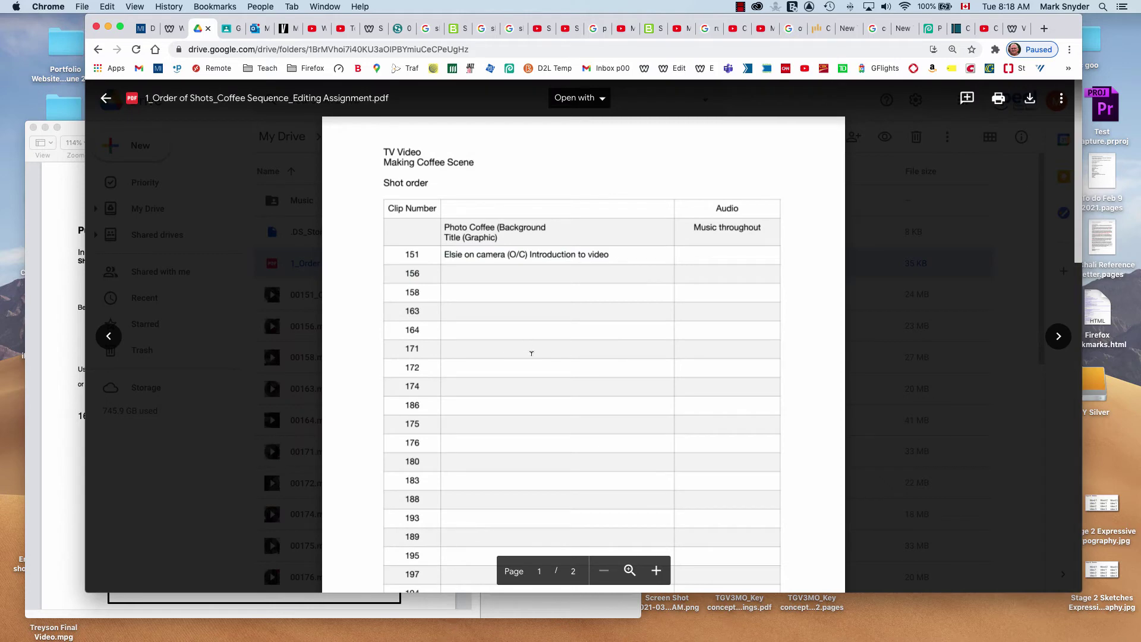
scroll(527, 360, "down", 3)
scroll(523, 368, "down", 5)
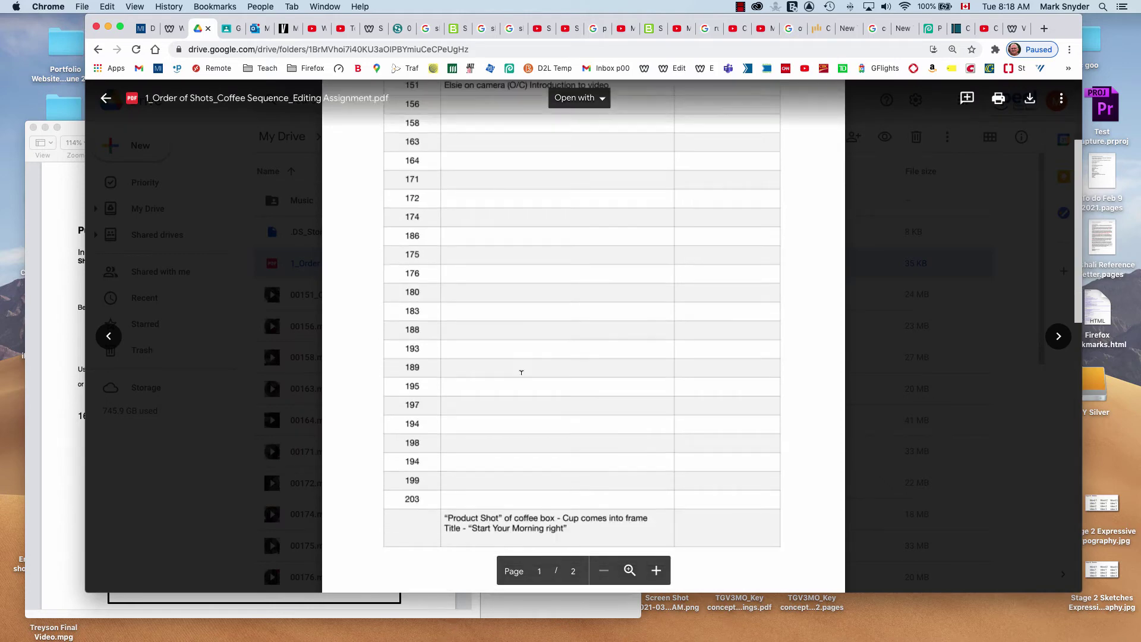
scroll(517, 363, "up", 5)
scroll(513, 362, "up", 1)
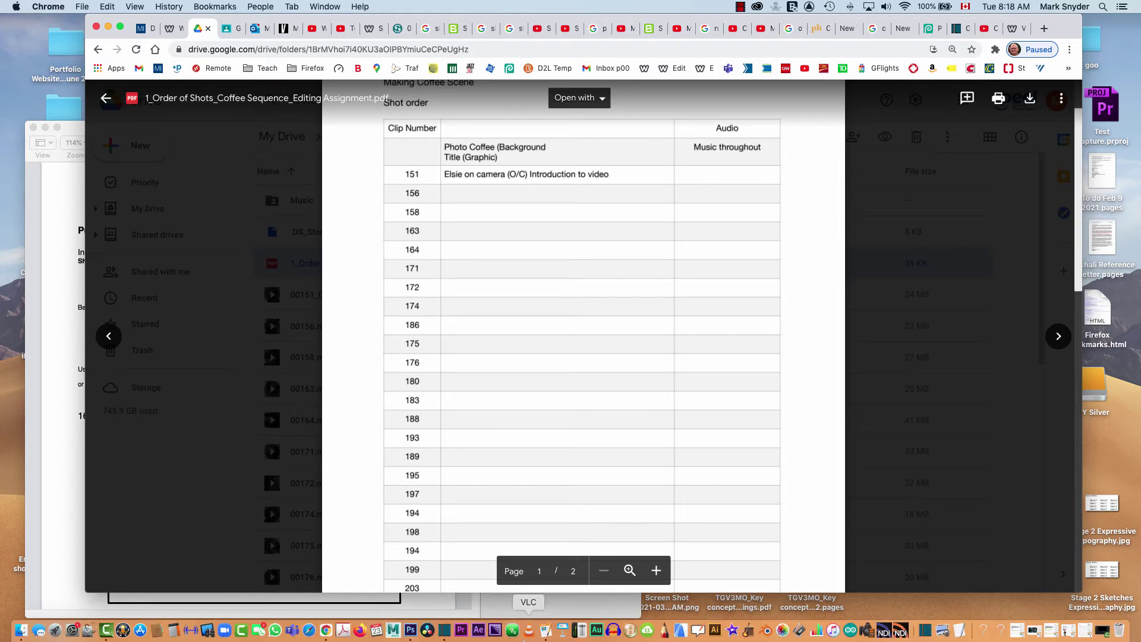
Step: Switch back to Shotcut and place 00151_On Camera Intro 2.mp4 on V1, leaving a gap after the title image
left_click(443, 631)
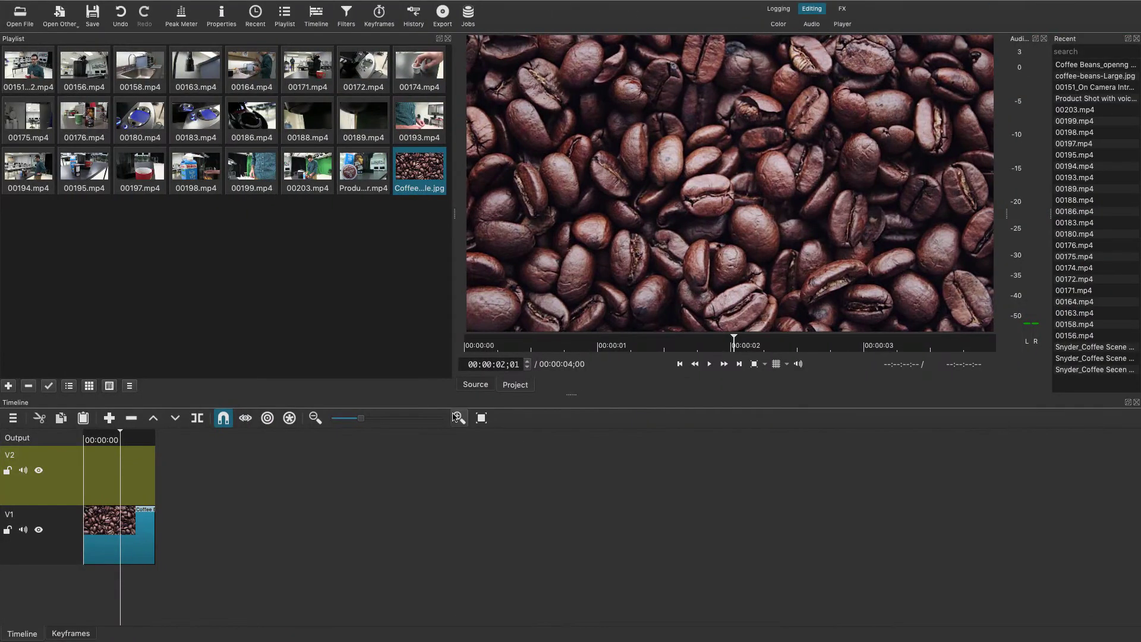
left_click(40, 81)
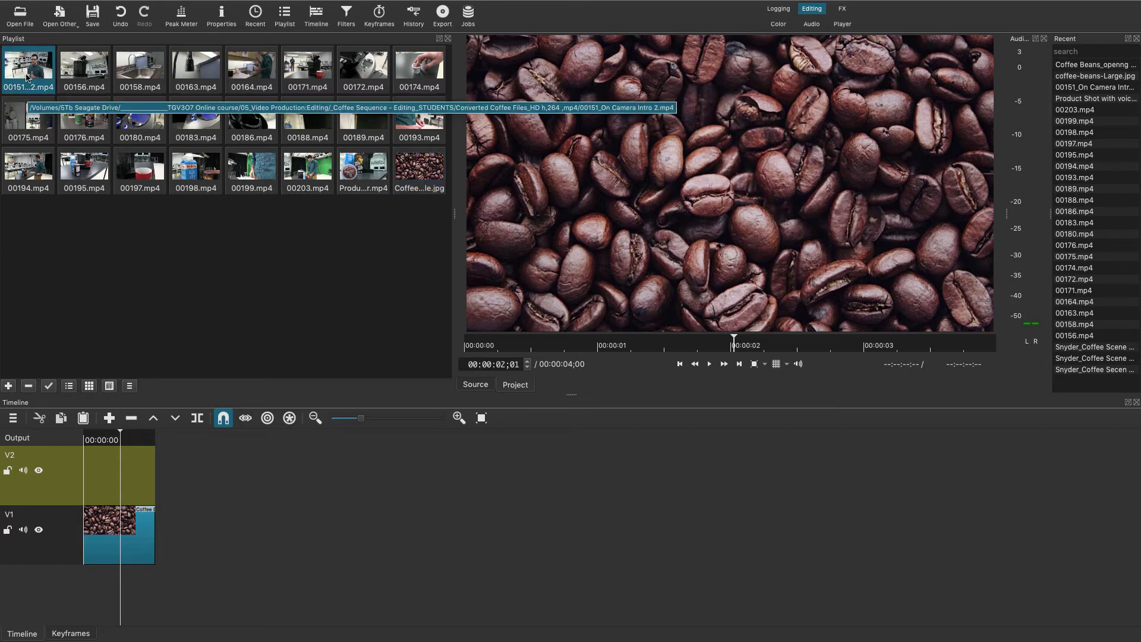
left_click_drag(27, 75, 244, 539)
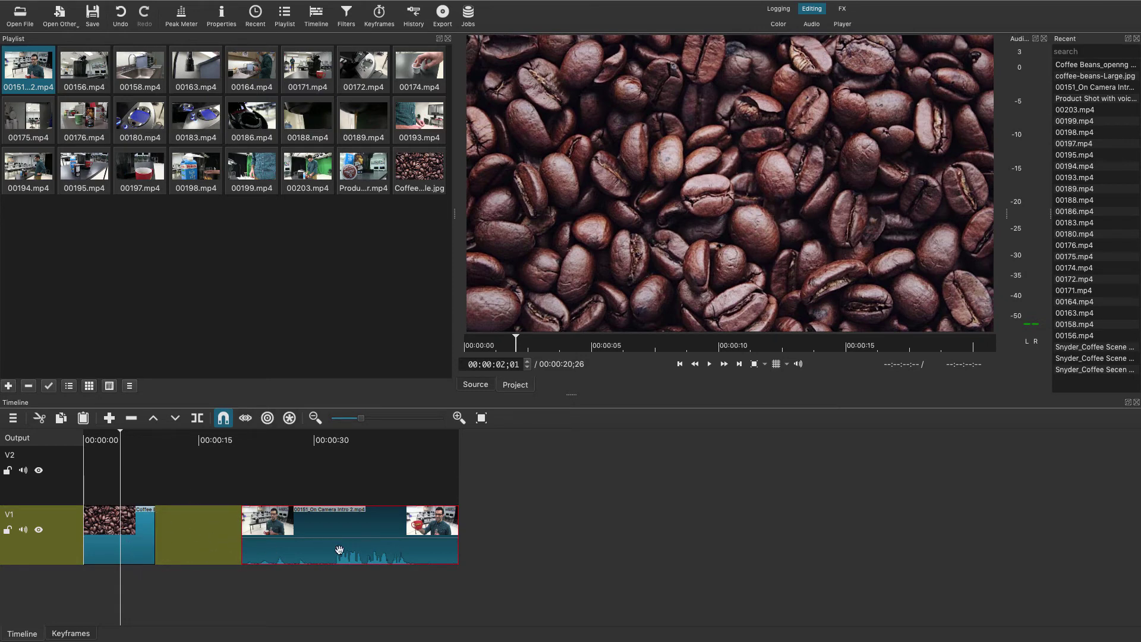
Step: Play and scrub through the on-camera intro clip on V1 to locate where the speaker starts talking
left_click(238, 441)
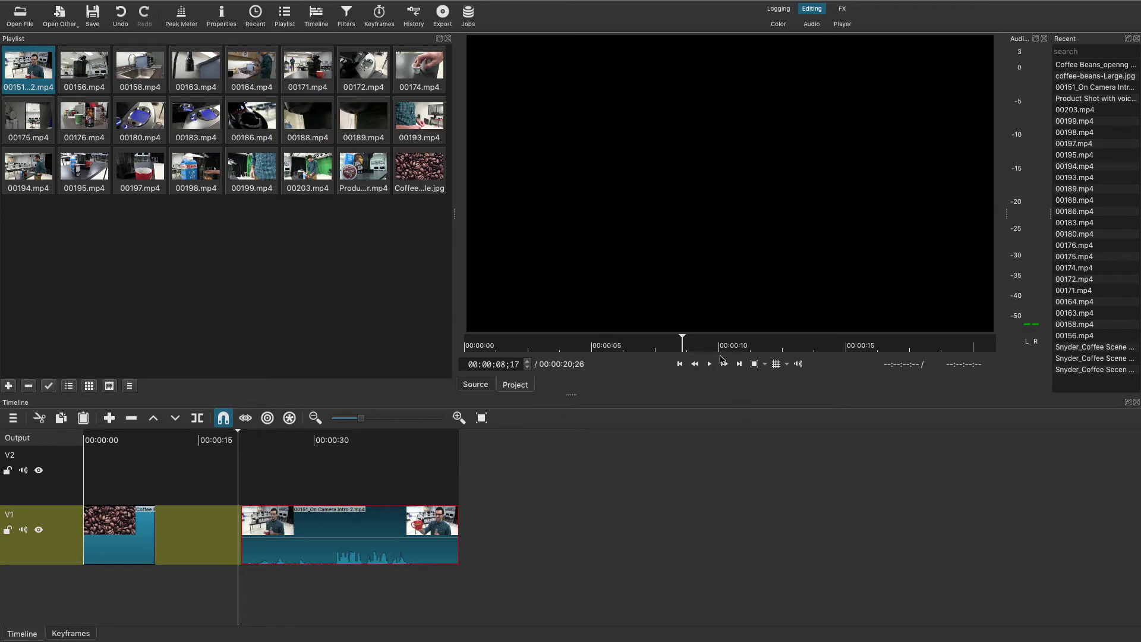
key("space")
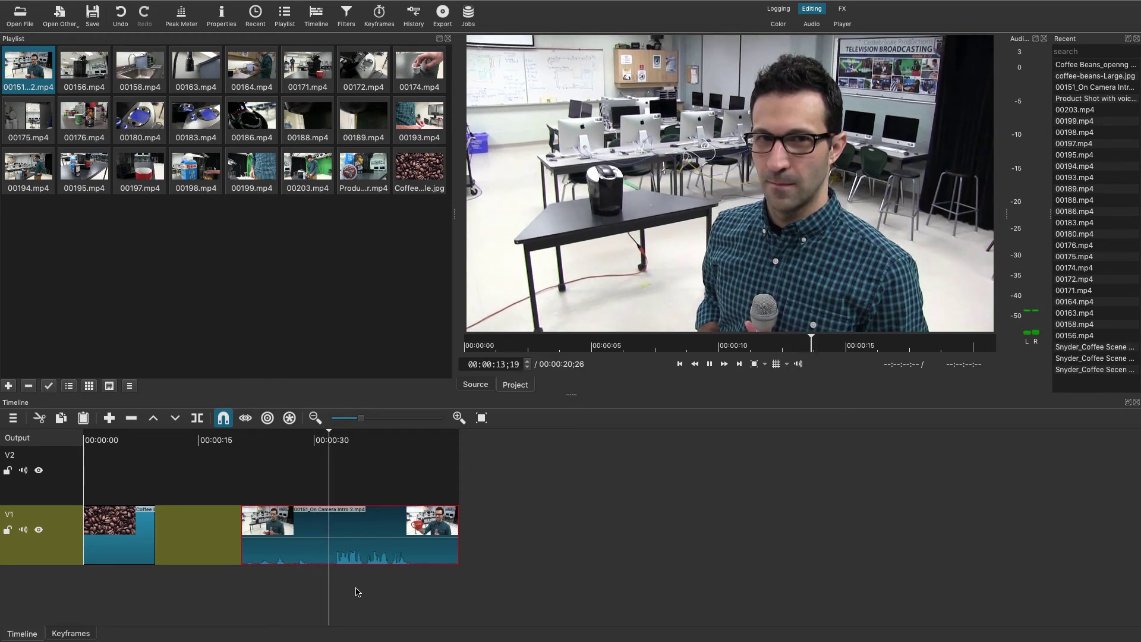
key("space")
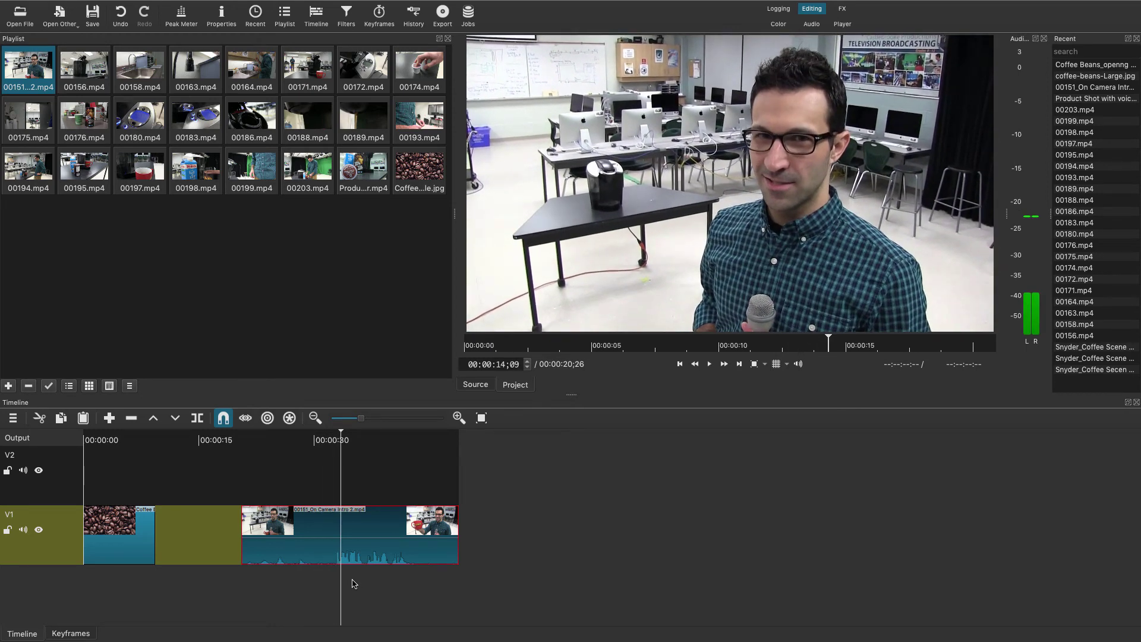
left_click(336, 433)
left_click_drag(336, 433, 328, 433)
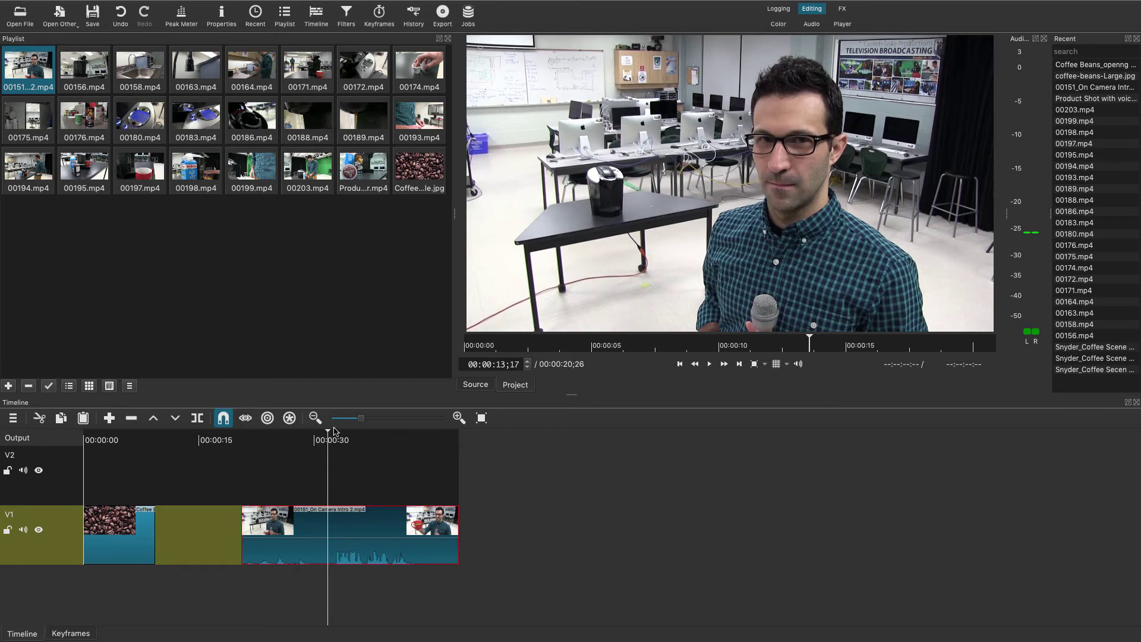
left_click_drag(327, 437, 244, 443)
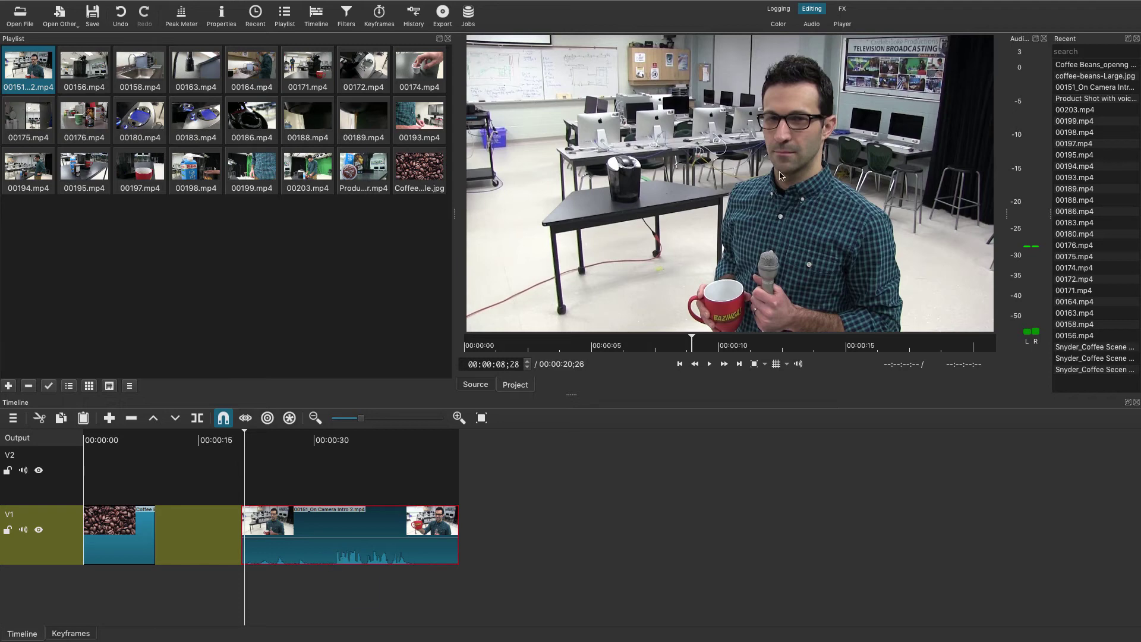
key("space")
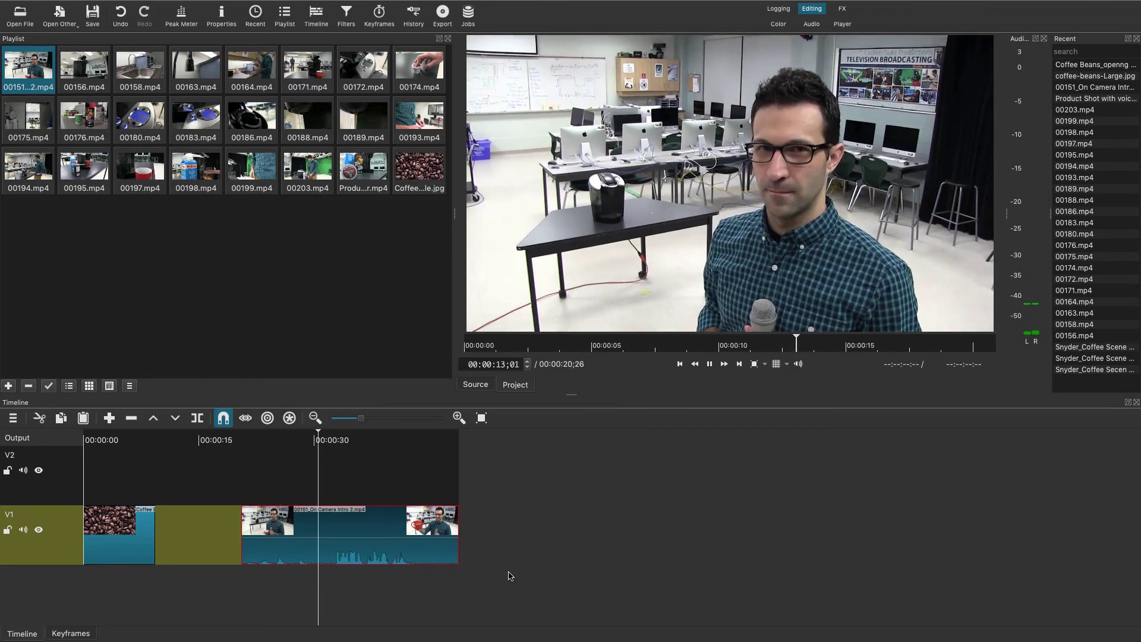
key("space")
key("Right")
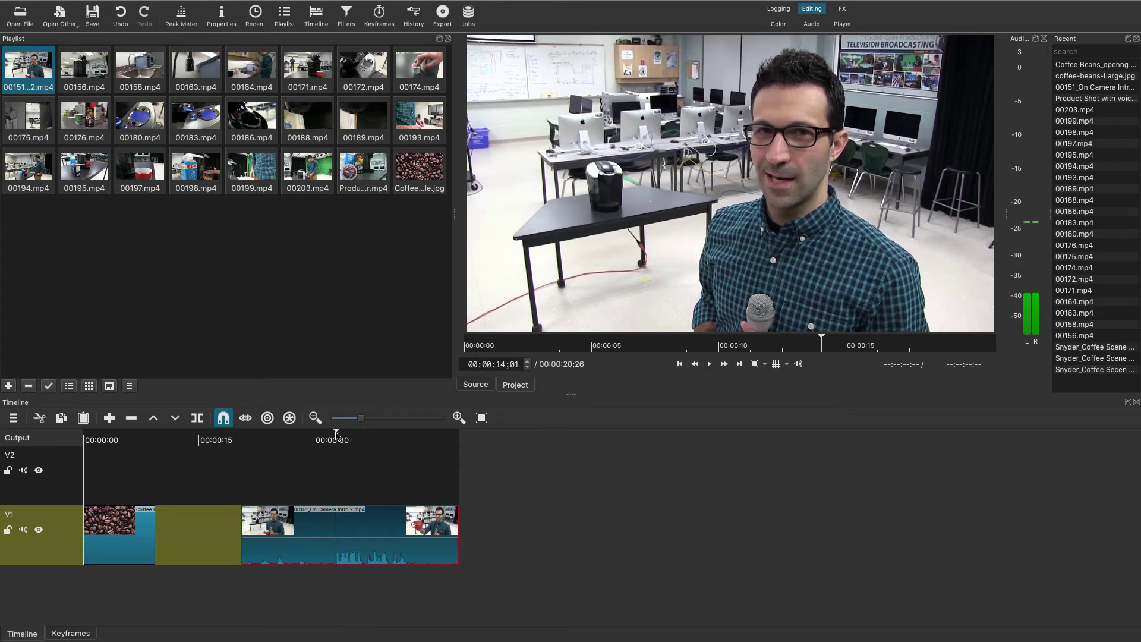
Step: Trim the start of the intro clip on V1 to the playhead at 00:00:13;08, just before the speech
left_click_drag(336, 436, 318, 436)
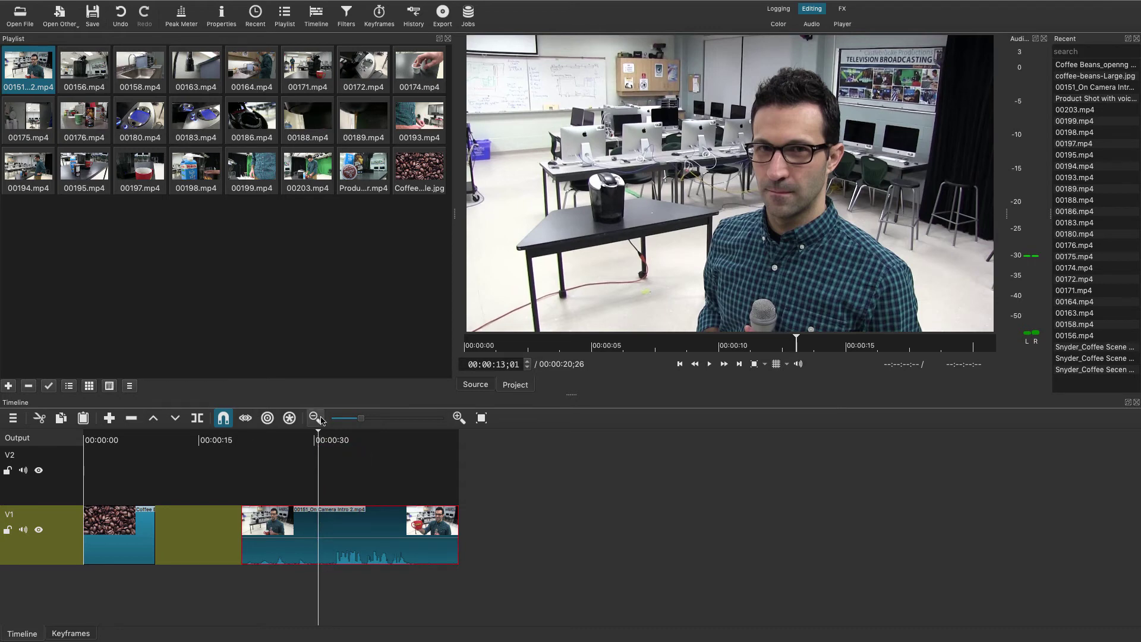
mouse_move(316, 435)
left_mouse_down()
mouse_move(334, 437)
mouse_move(322, 436)
left_mouse_up()
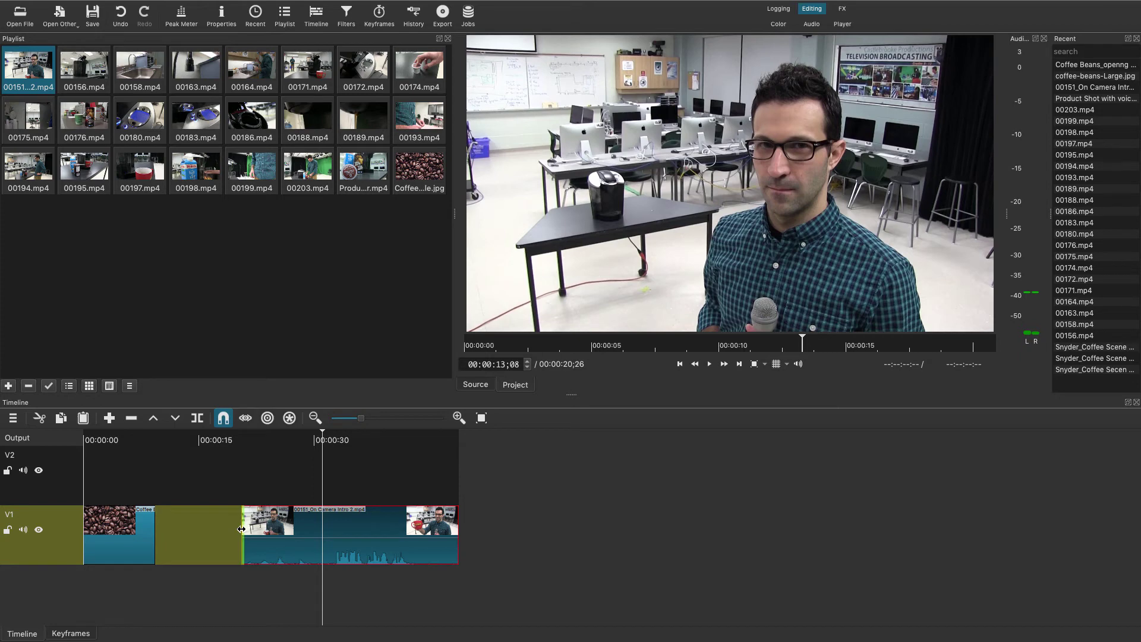
mouse_move(240, 529)
left_mouse_down()
mouse_move(262, 530)
mouse_move(242, 530)
left_mouse_up()
left_click_drag(242, 528, 330, 552)
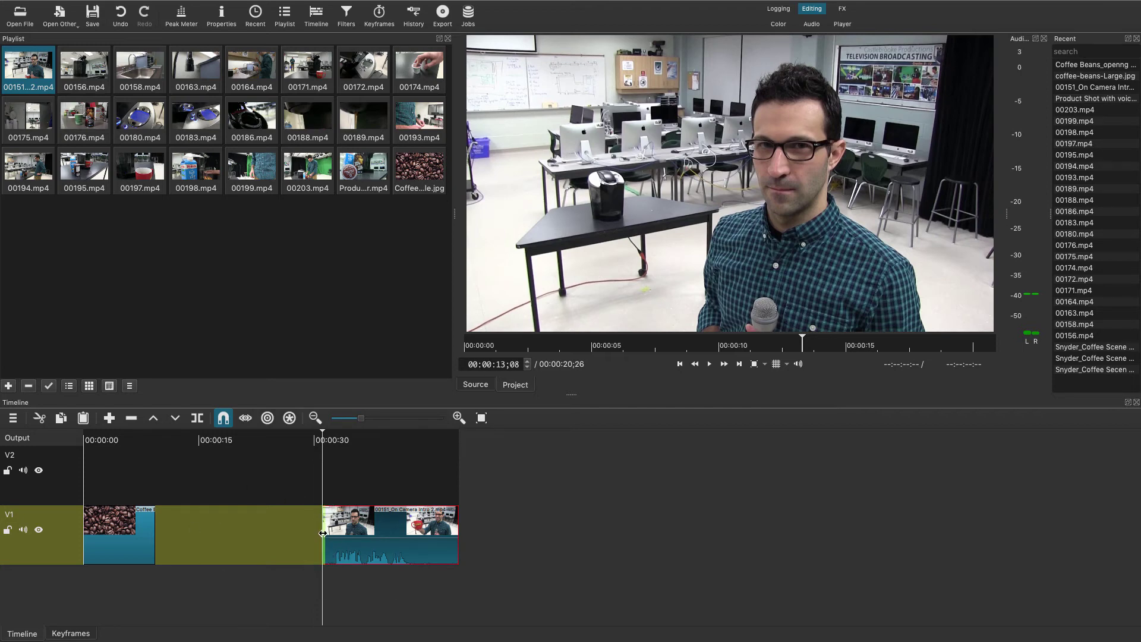
Step: Try moving the trimmed intro clip earlier on V1, undo the move, and extend the clip's start back out
left_click_drag(323, 529, 281, 527)
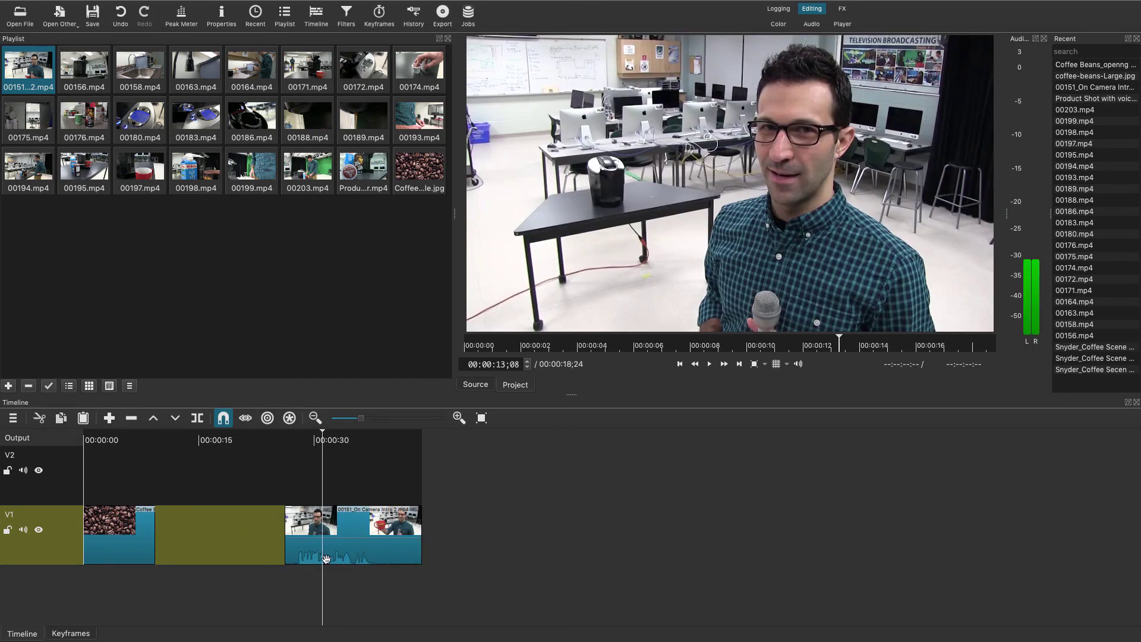
key("ctrl+z")
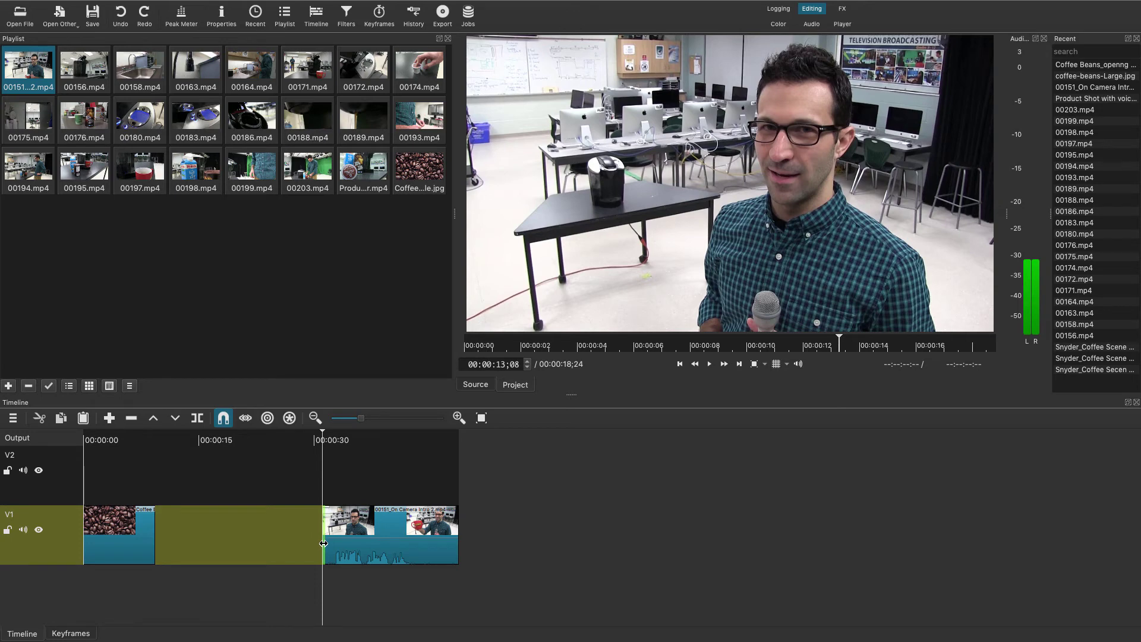
left_click_drag(321, 535, 241, 539)
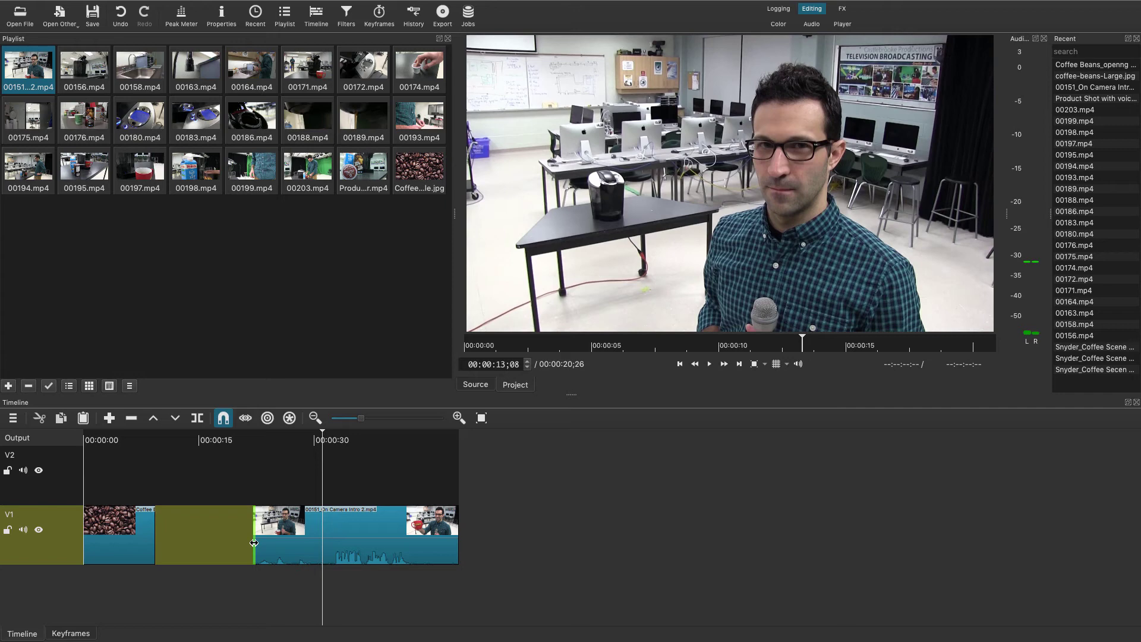
Step: Try deleting the intro clip from V1 and undo the deletion
left_click(345, 533)
key("Delete")
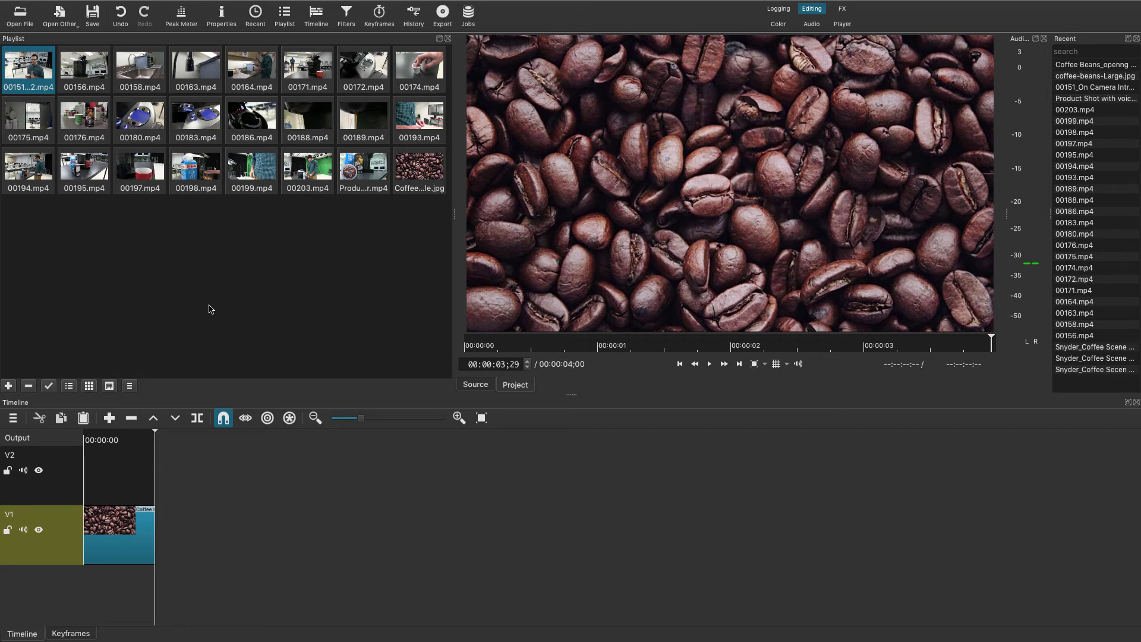
key("ctrl+z")
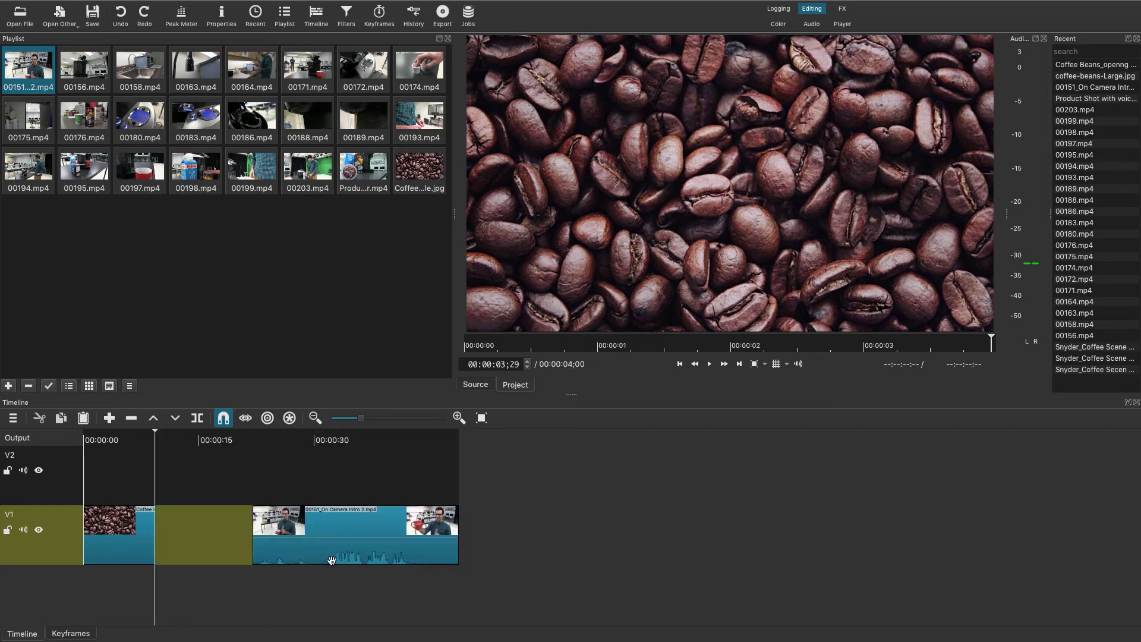
Step: Trim the intro clip's start to the playhead at 00:00:13;03 and move the clip directly against the end of the title image on V1
left_click(324, 449)
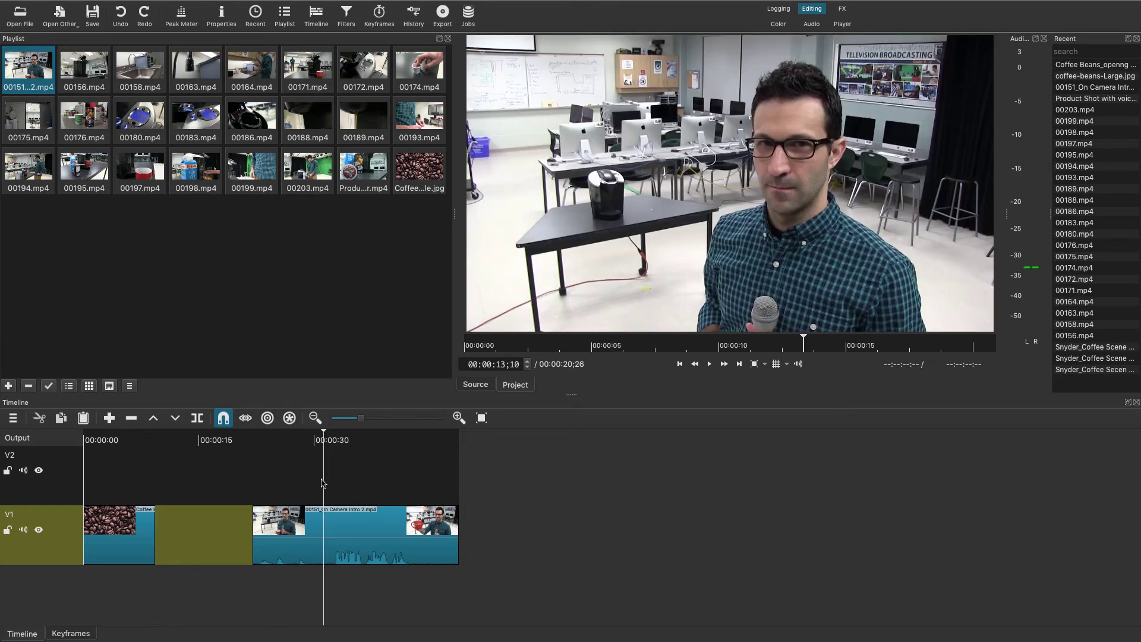
left_click(326, 440)
left_click_drag(327, 440, 318, 443)
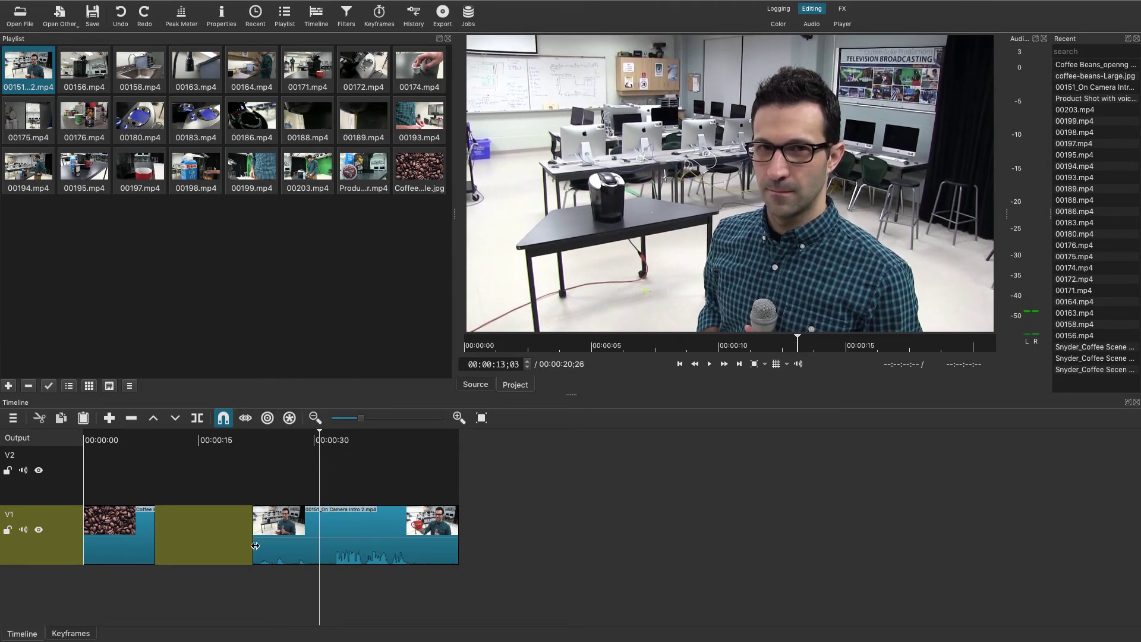
left_click_drag(254, 545, 327, 550)
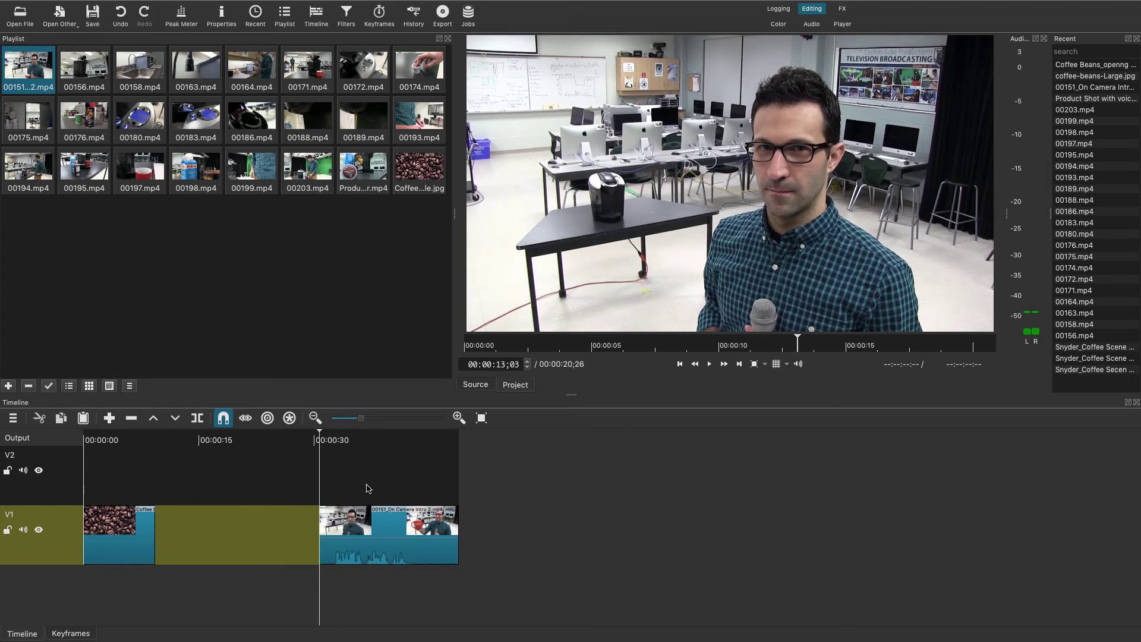
left_click_drag(390, 529, 208, 524)
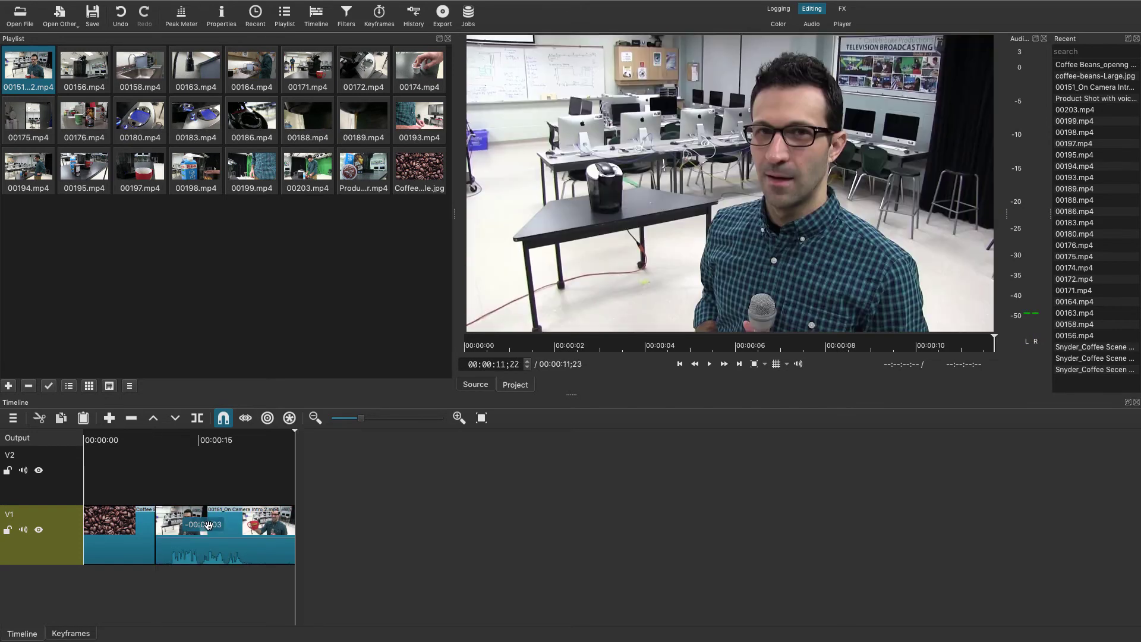
Step: Play the V1 sequence from the title image through the intro clip to find where the speech ends
left_click(132, 457)
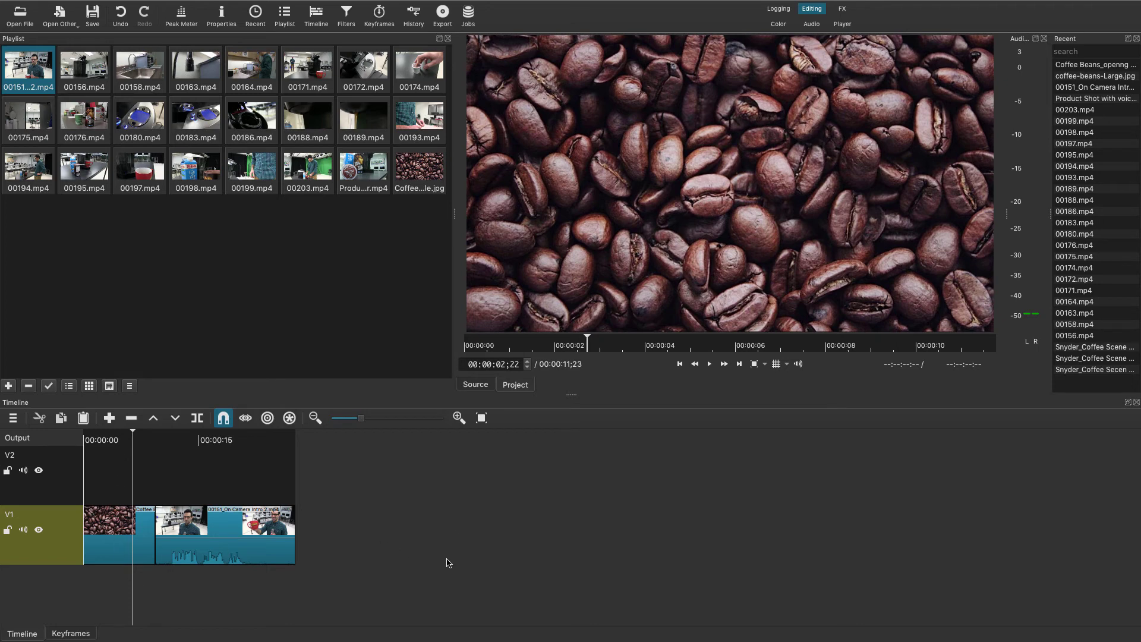
key("space")
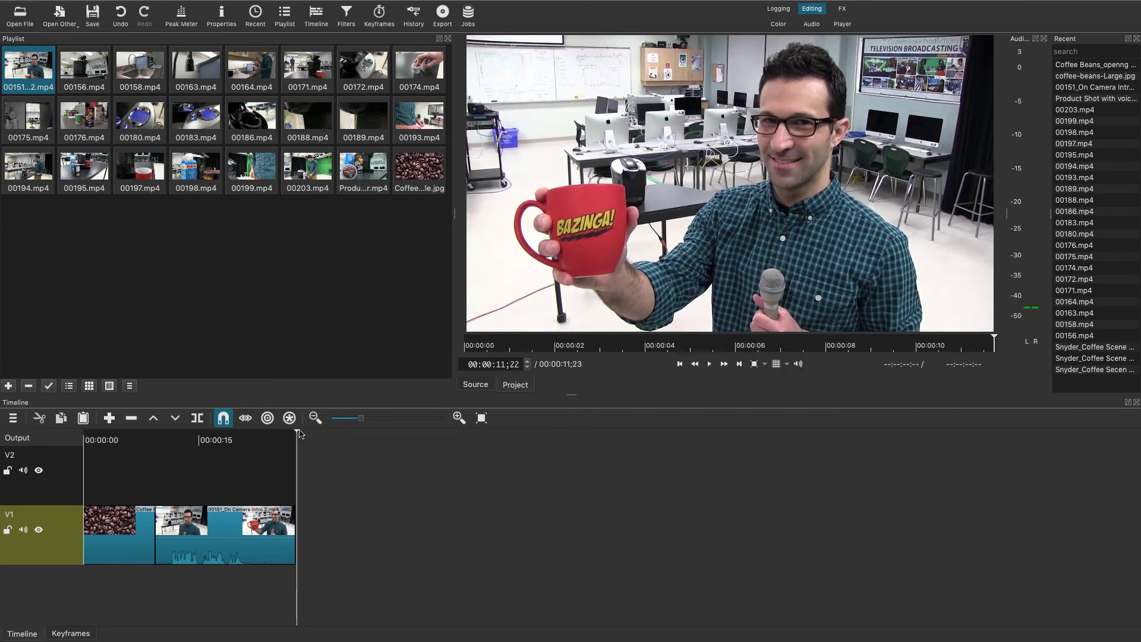
left_click_drag(297, 435, 203, 448)
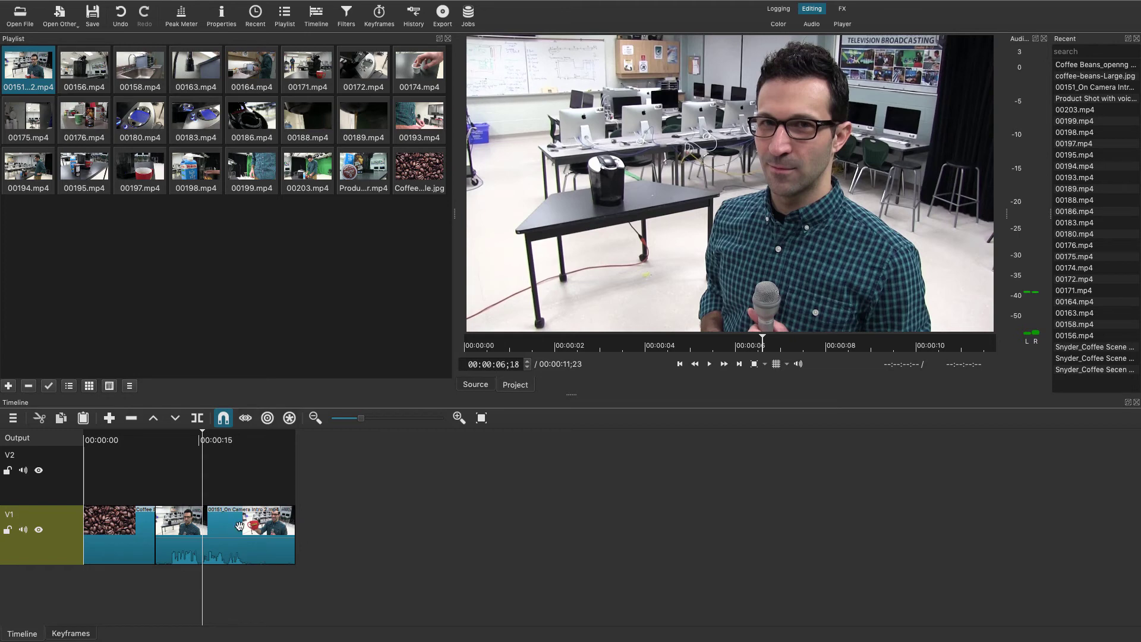
left_click_drag(153, 525, 155, 541)
key("space")
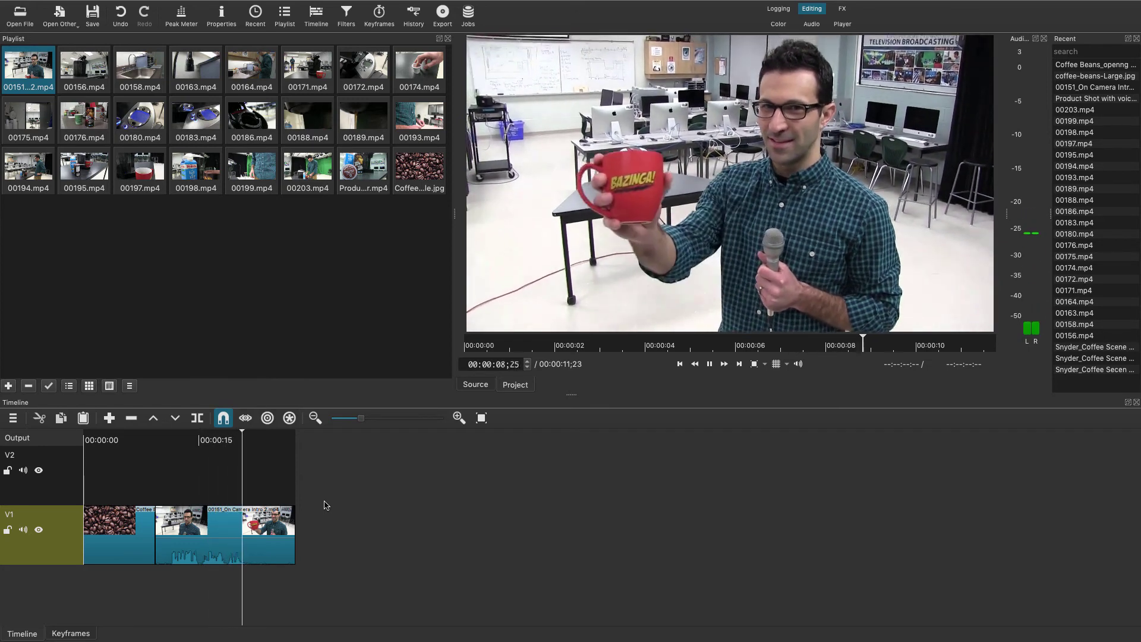
key("space")
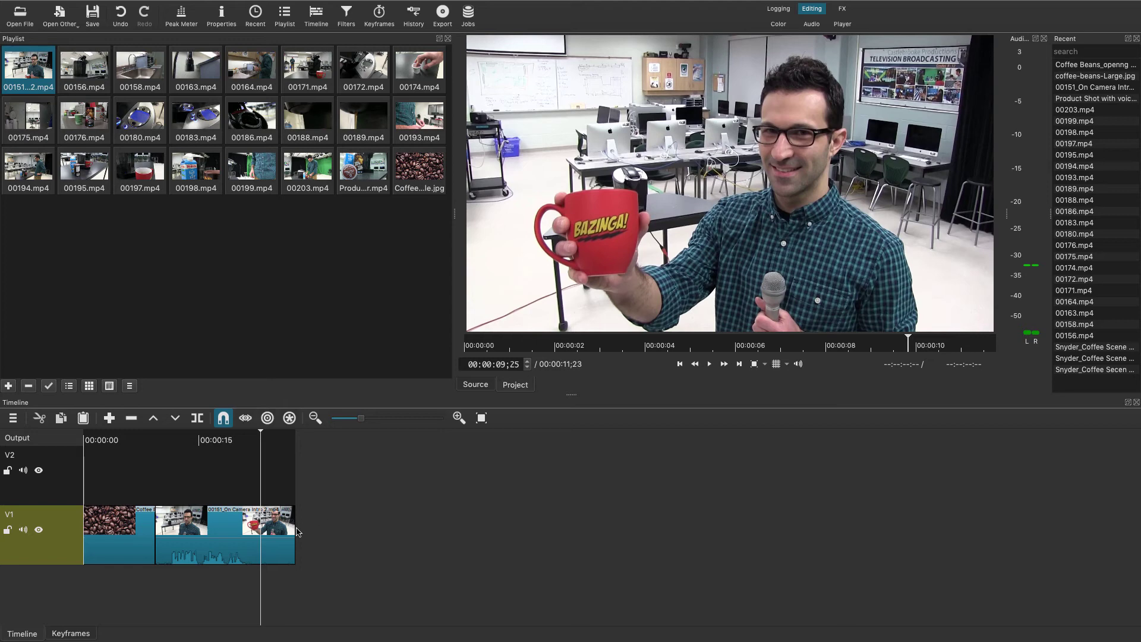
Step: Try trimming the end of the intro clip on V1 near 00:00:09;18, after the speech, and undo the trim
left_click_drag(292, 531, 318, 549)
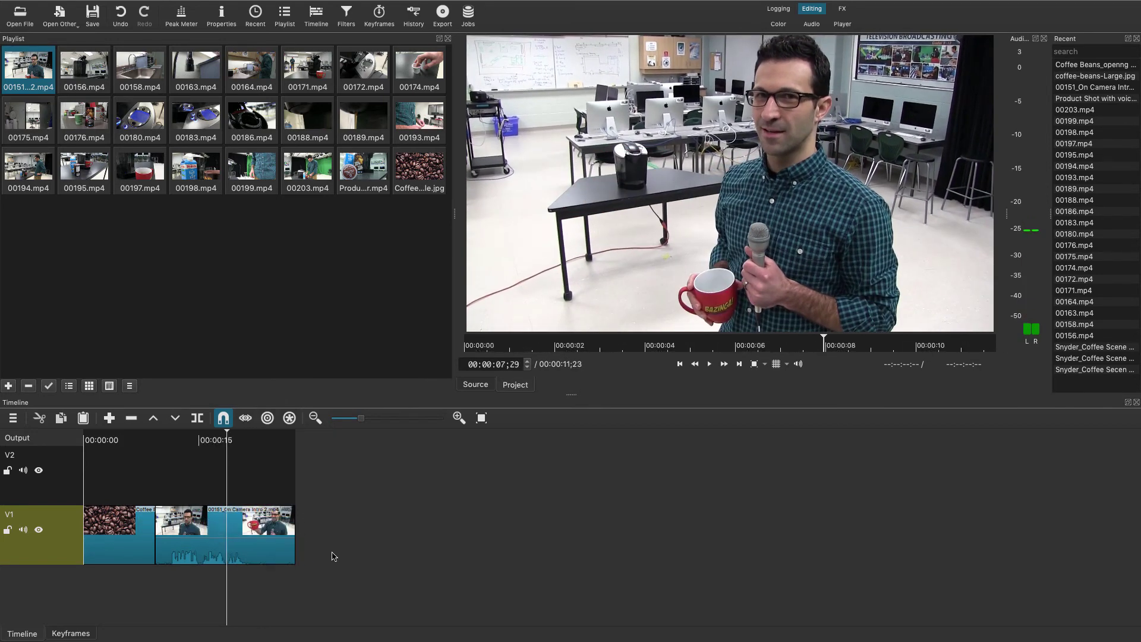
key("ctrl+z")
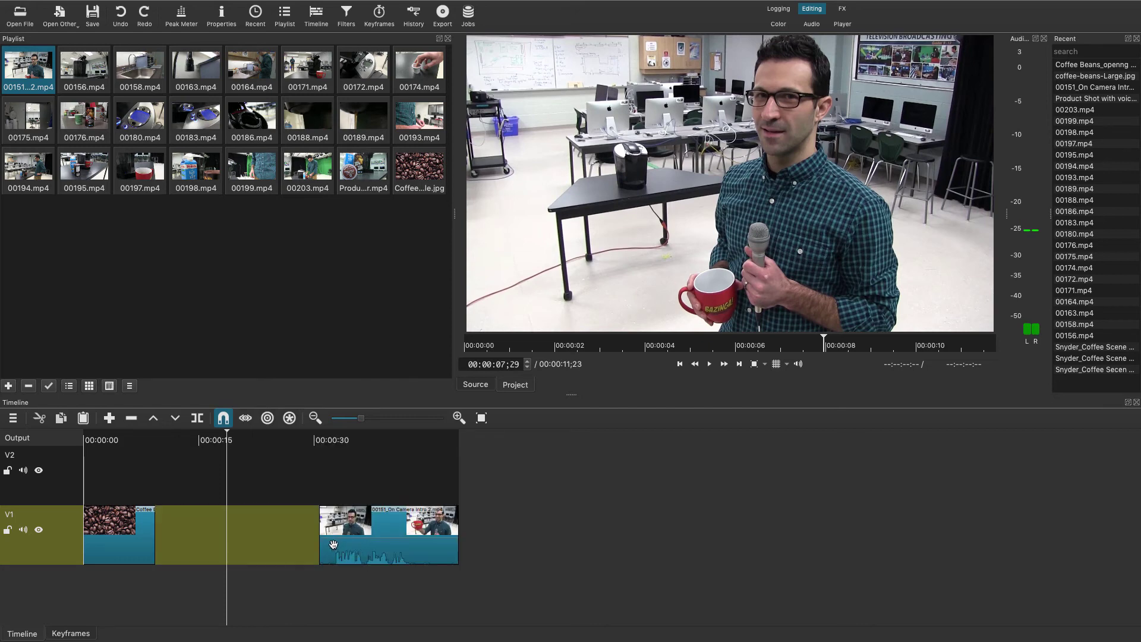
key("ctrl+shift+z")
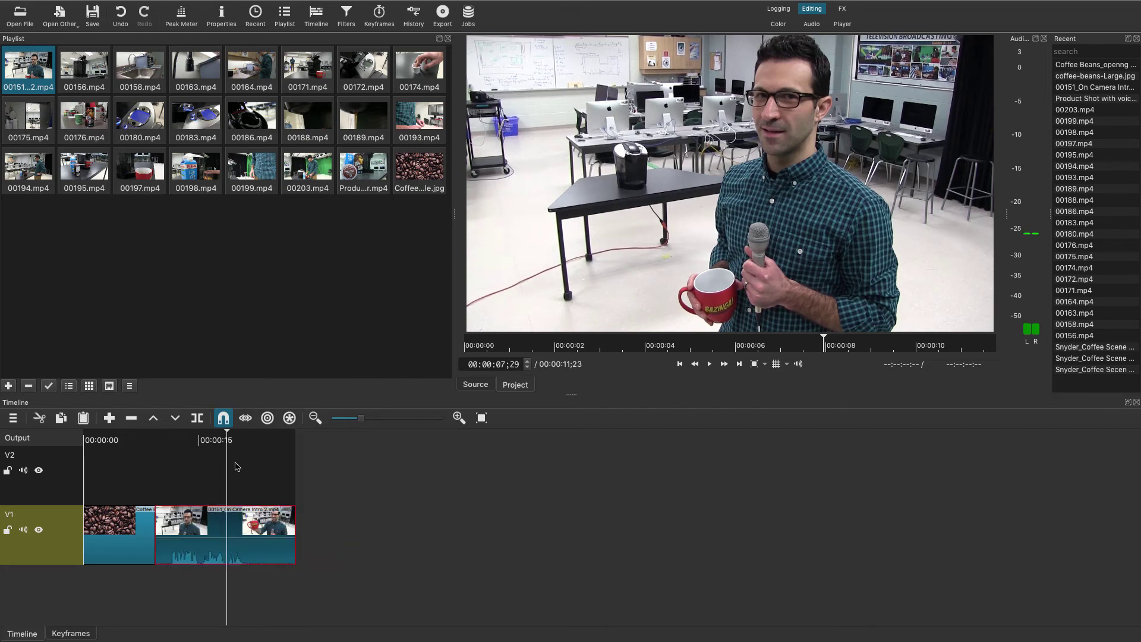
left_click_drag(233, 436, 256, 452)
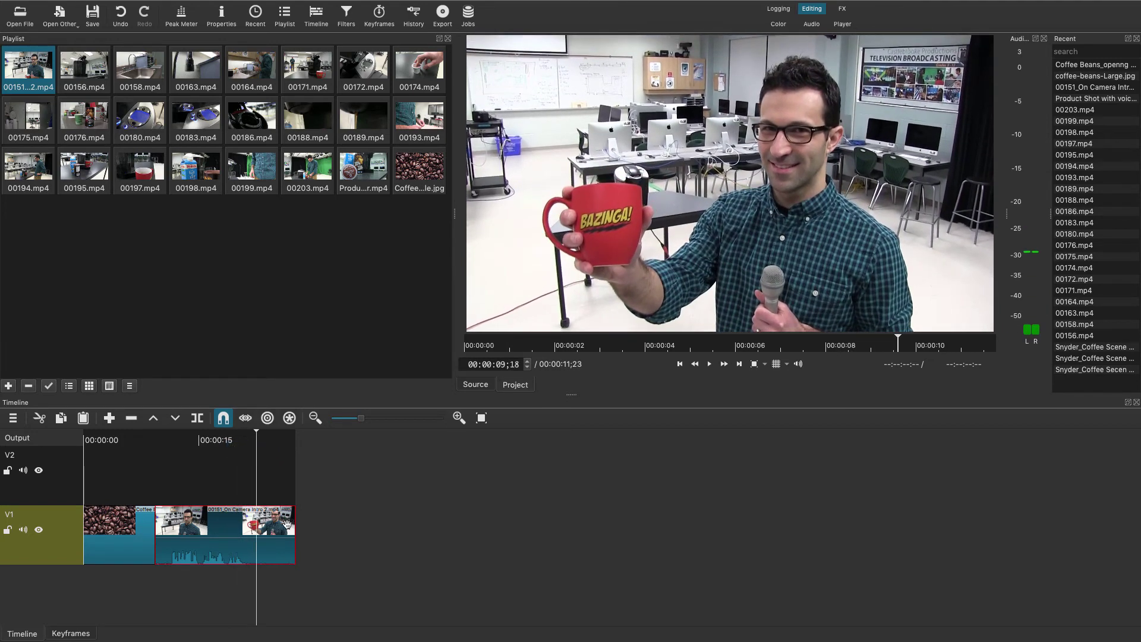
left_click_drag(293, 524, 245, 524)
key("ctrl+z")
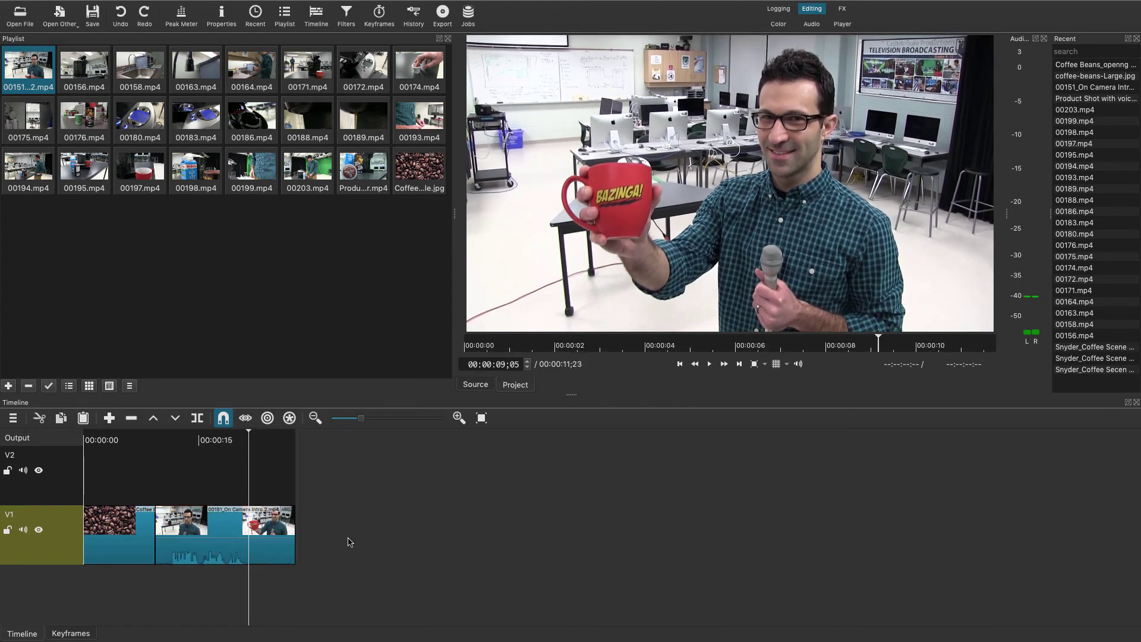
Step: Undo the intro clip's move and start trim, redo the trim, and place the clip back against the title image on V1
key("ctrl+z")
key("ctrl+z")
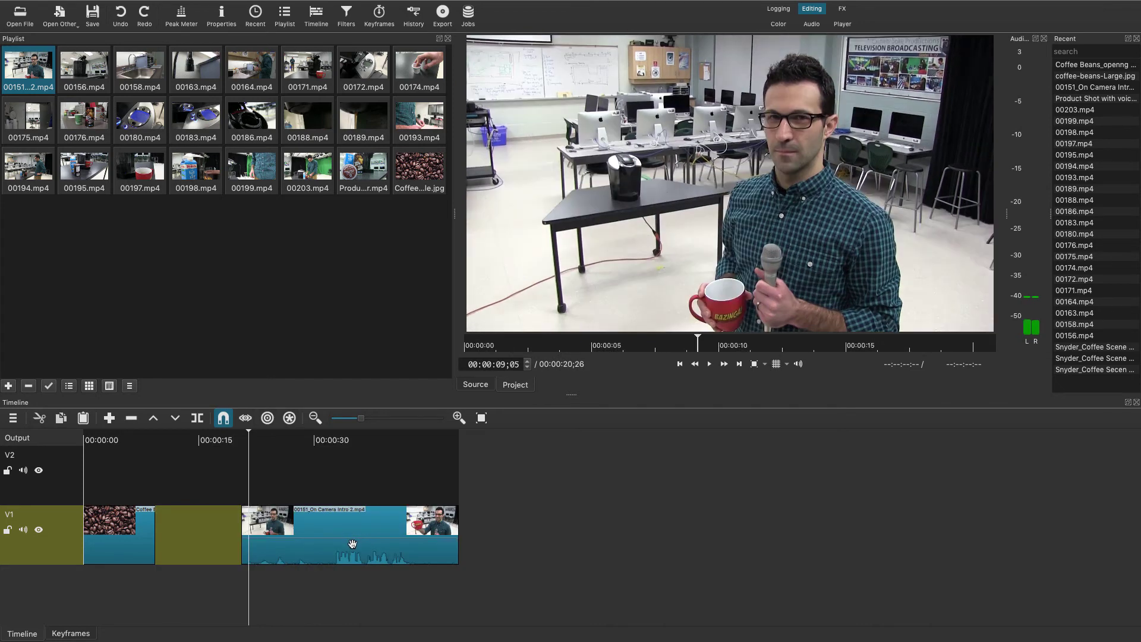
key("ctrl+shift+z")
left_click_drag(349, 551, 349, 547)
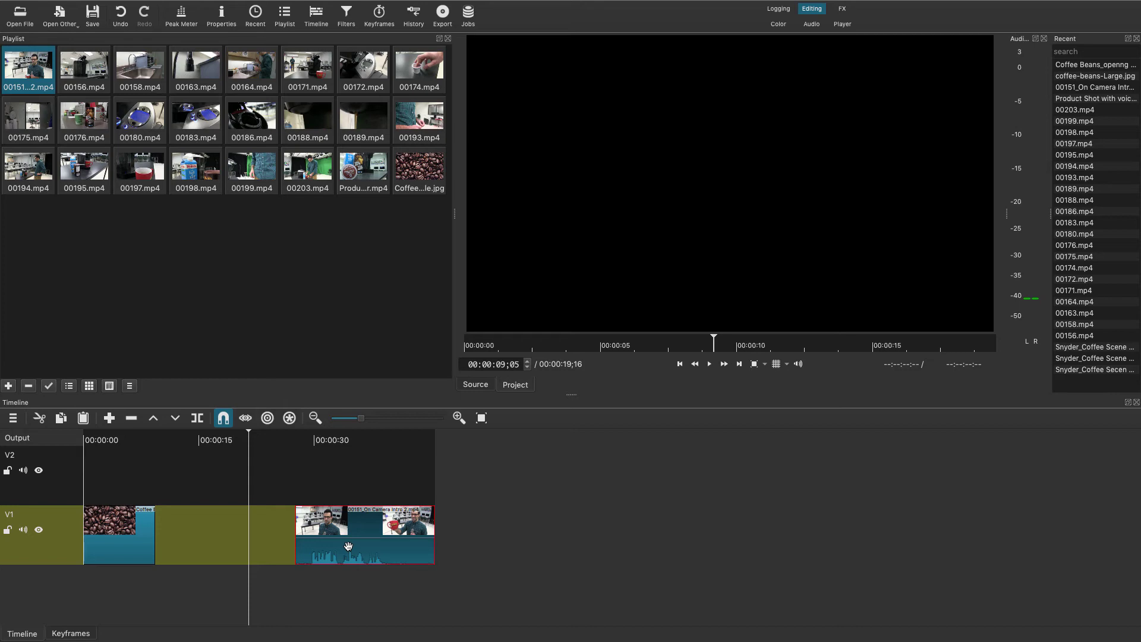
left_click_drag(377, 528, 230, 521)
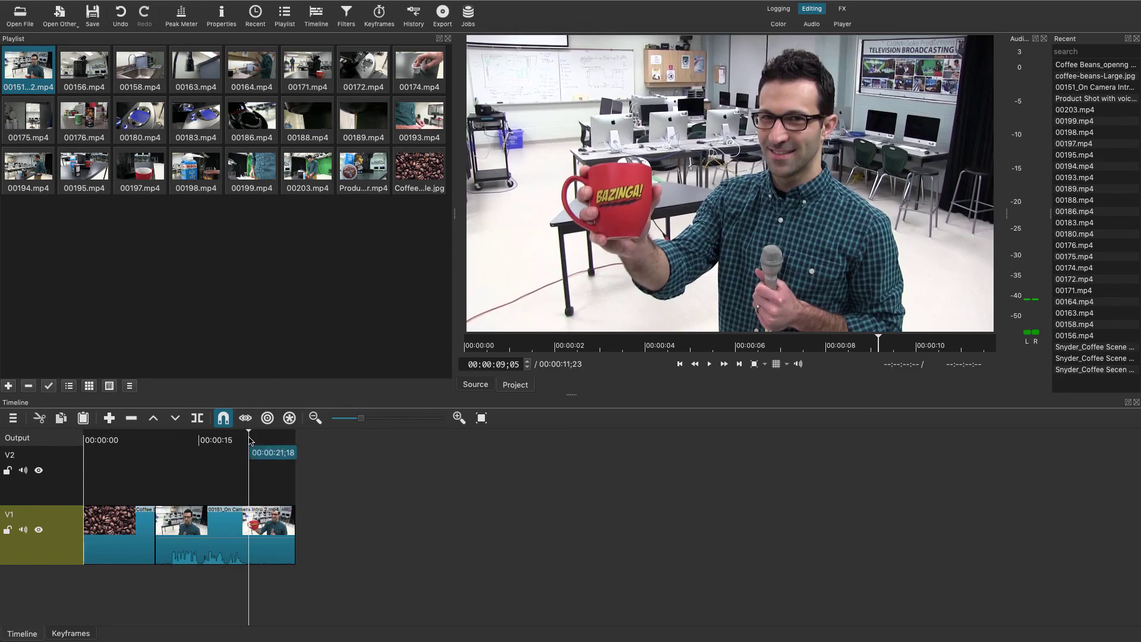
Step: Split the intro clip on V1 at 00:00:09;28, after the speech, and delete the piece following the cut
key("j")
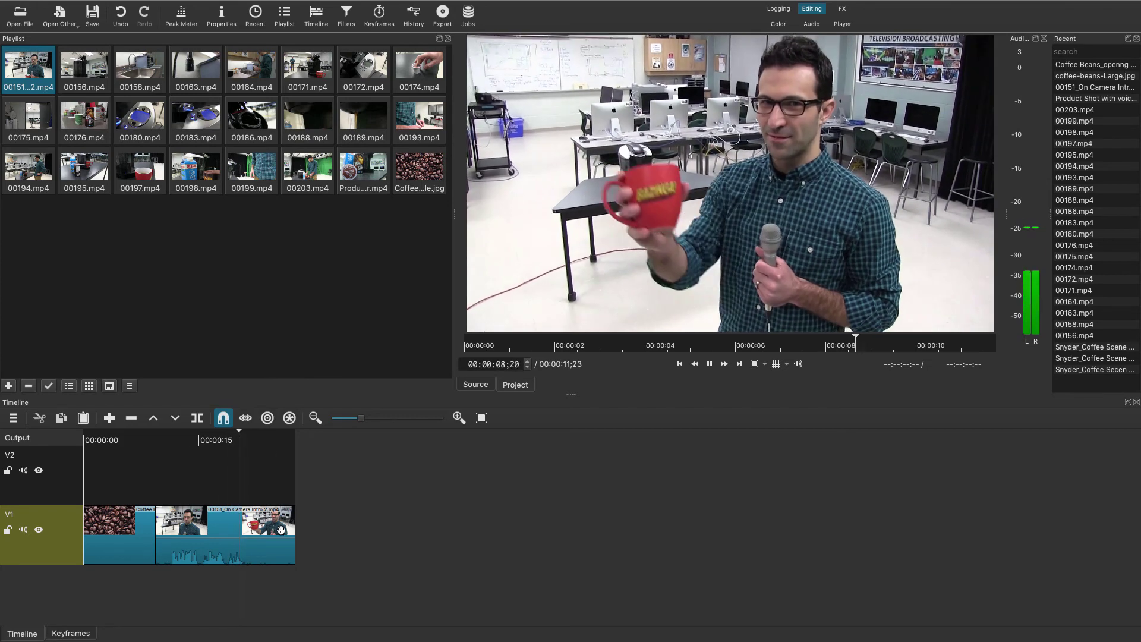
key("k")
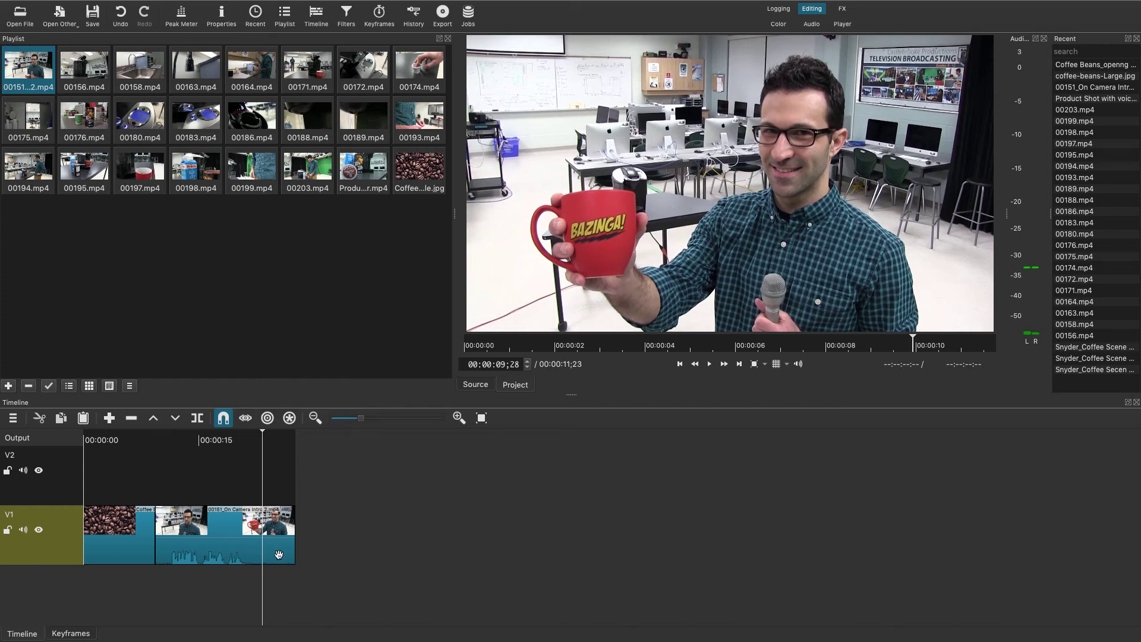
key("s")
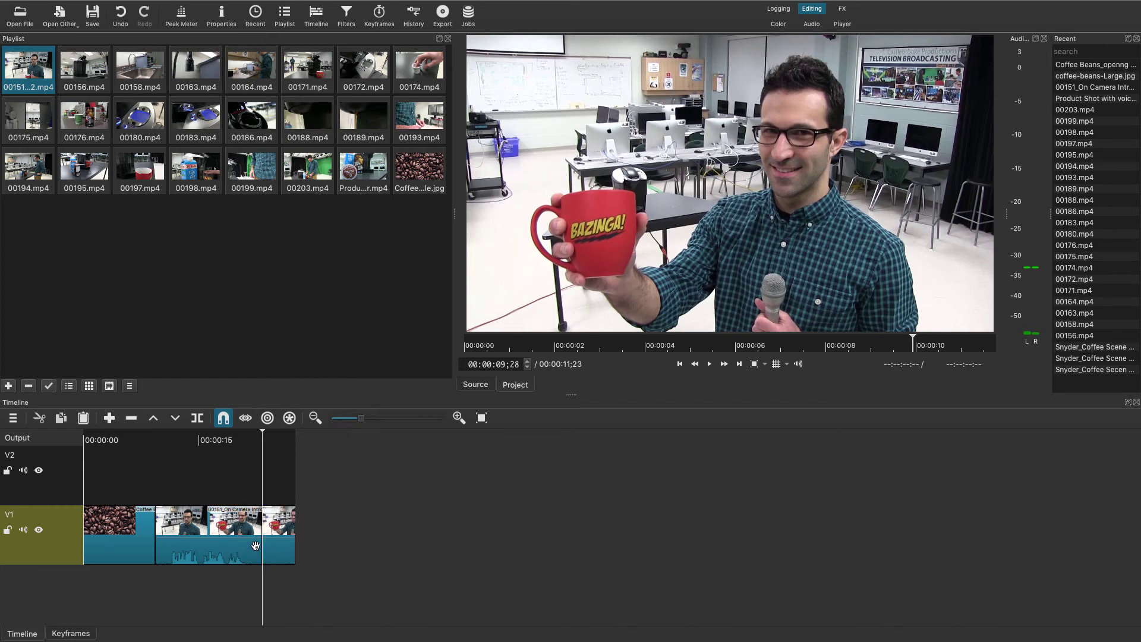
left_click(219, 526)
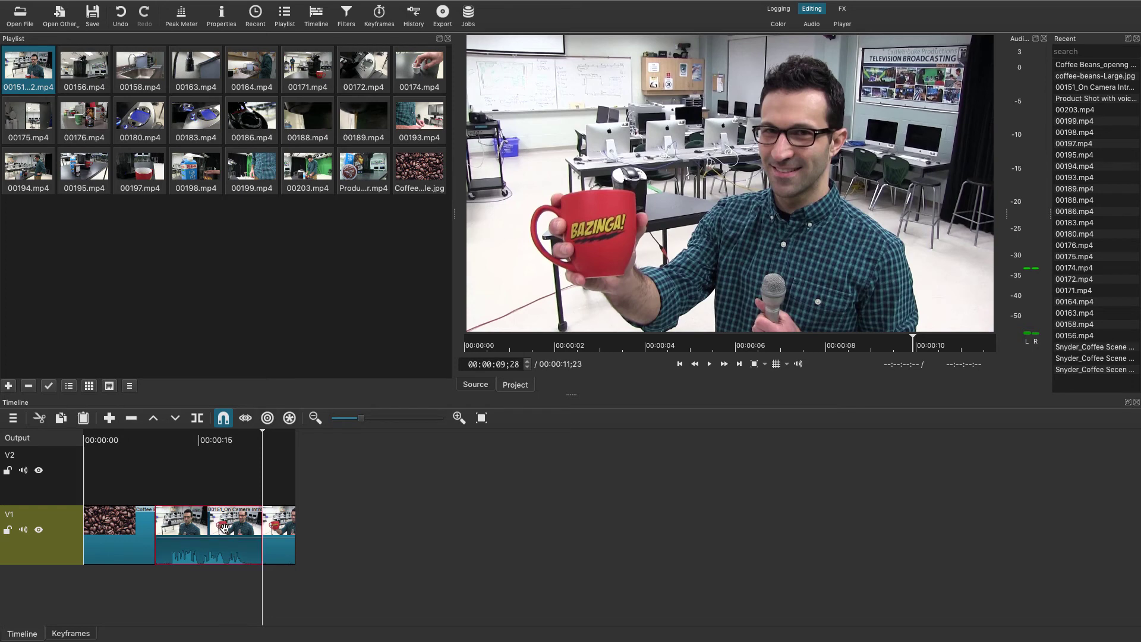
left_click(282, 527)
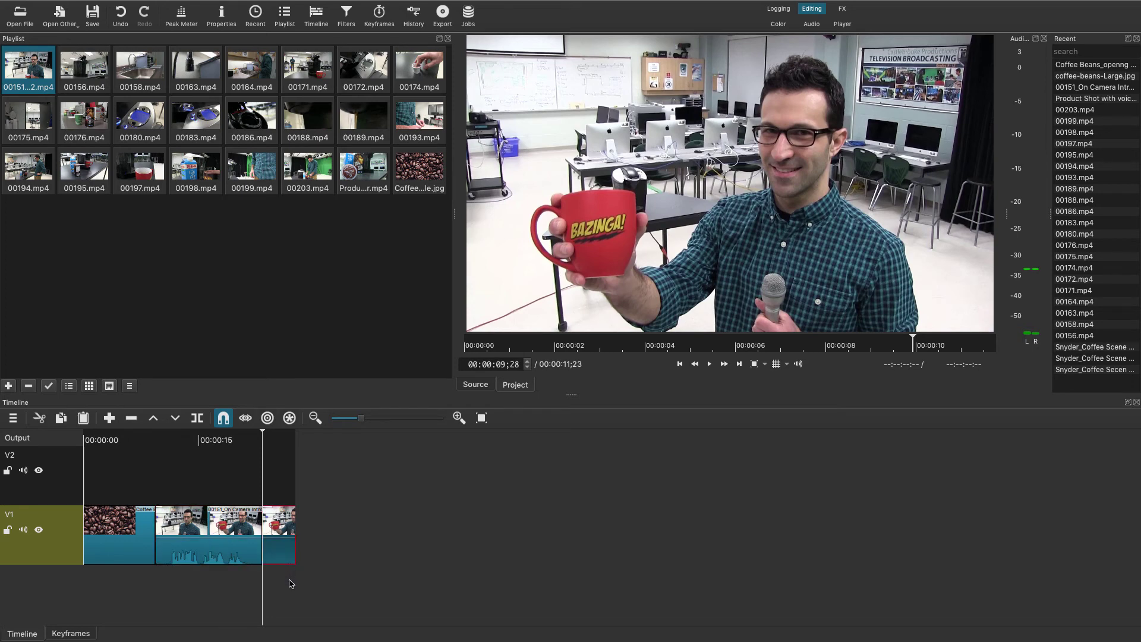
key("Delete")
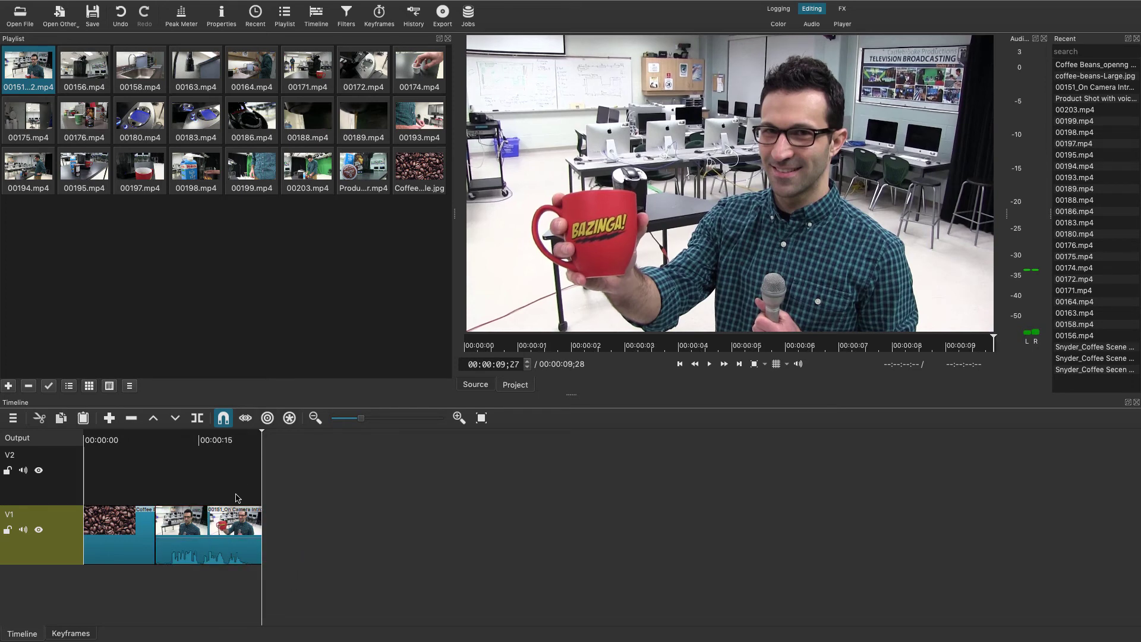
Step: Review the shortened intro clip, split it again at 00:00:09;20, and delete the short remainder after the cut
left_click_drag(263, 435, 144, 465)
key("space")
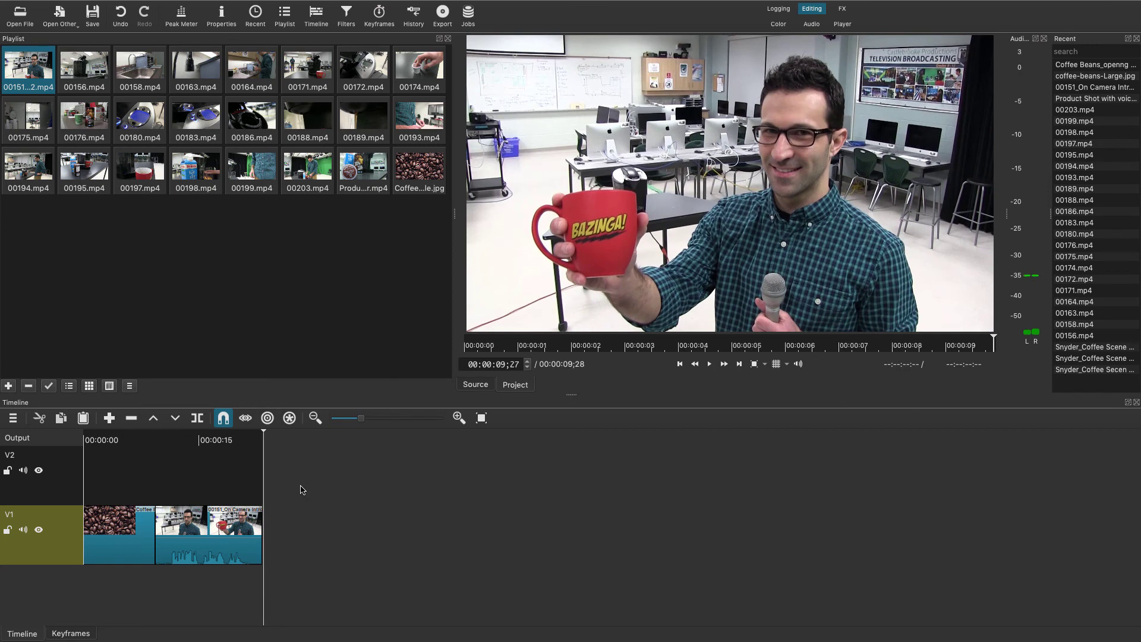
left_click(258, 439)
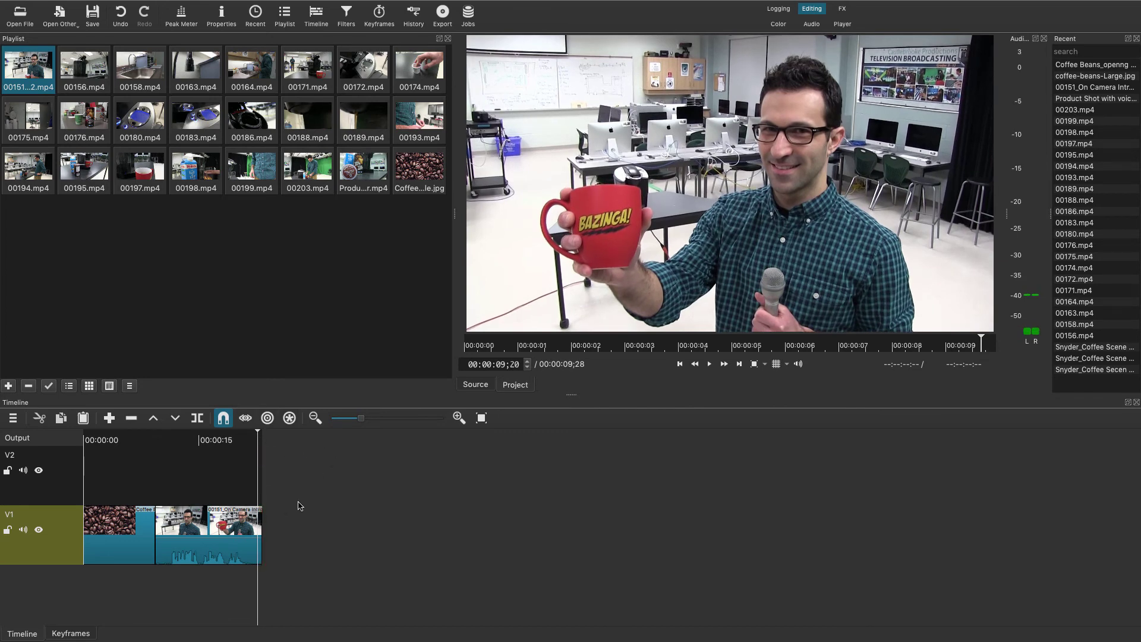
scroll(345, 505, "up", 5)
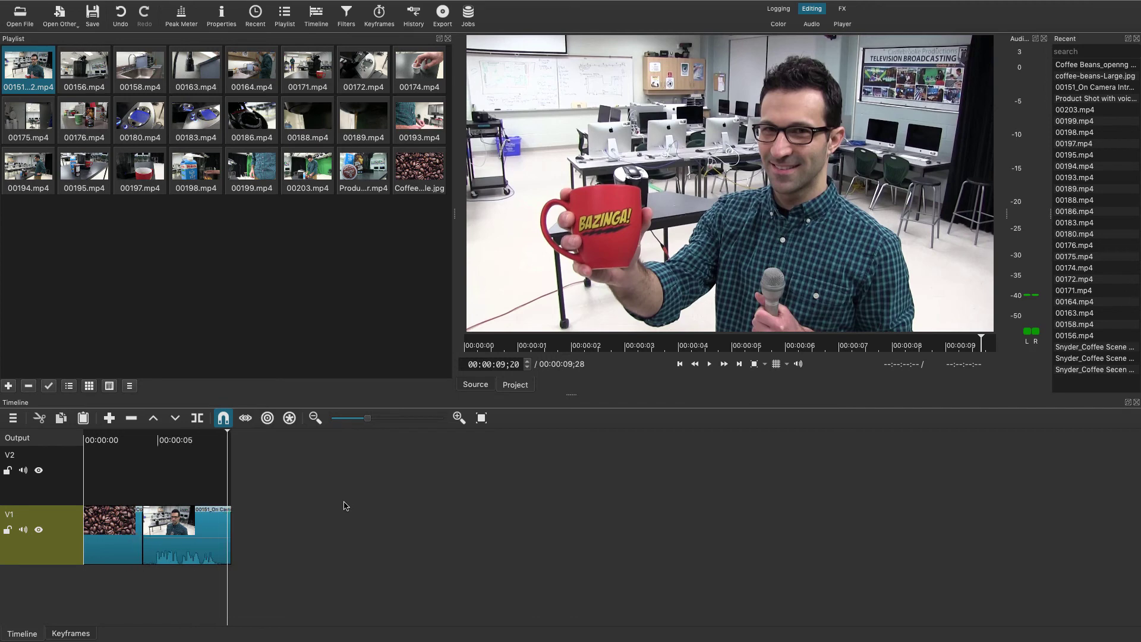
scroll(345, 506, "up", 3)
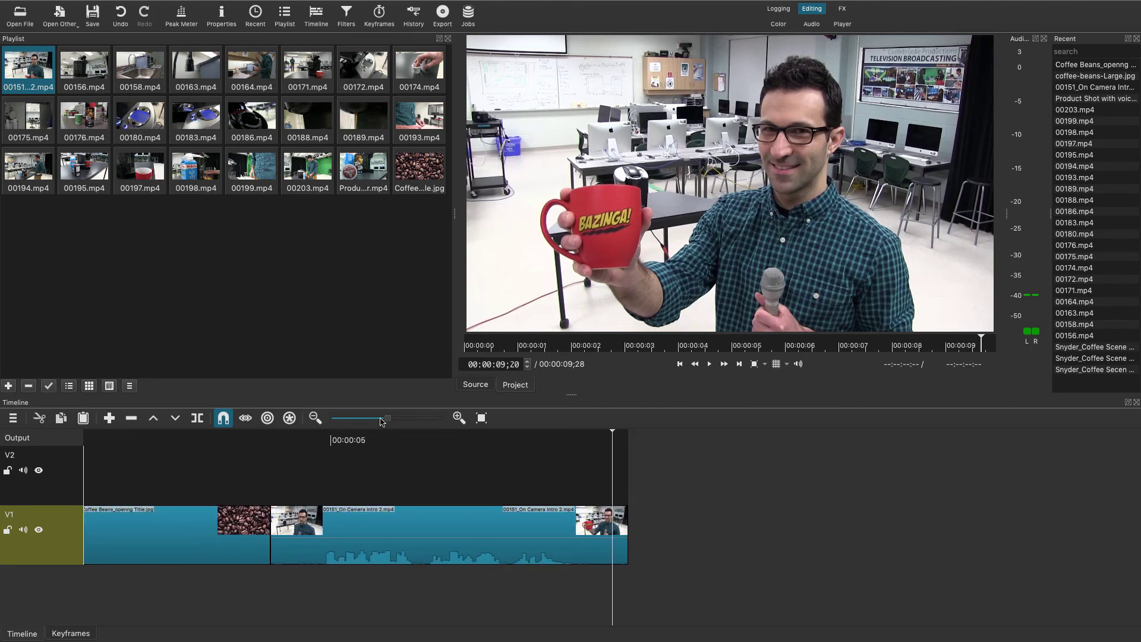
mouse_move(390, 422)
left_mouse_down()
mouse_move(366, 422)
mouse_move(393, 433)
left_mouse_up()
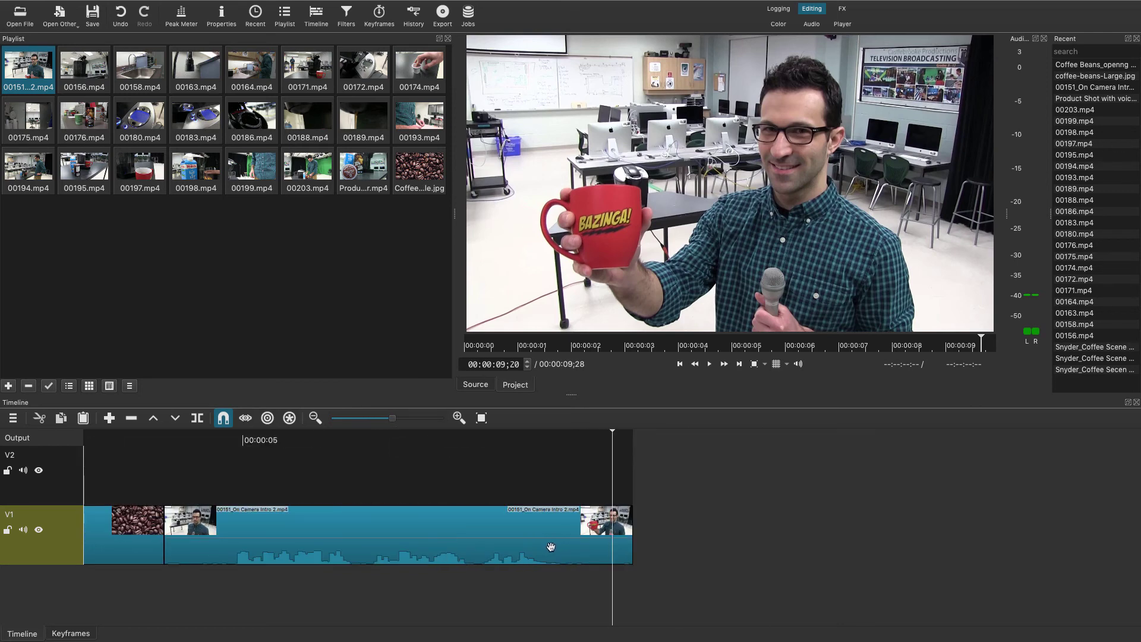
scroll(550, 548, "down", 5)
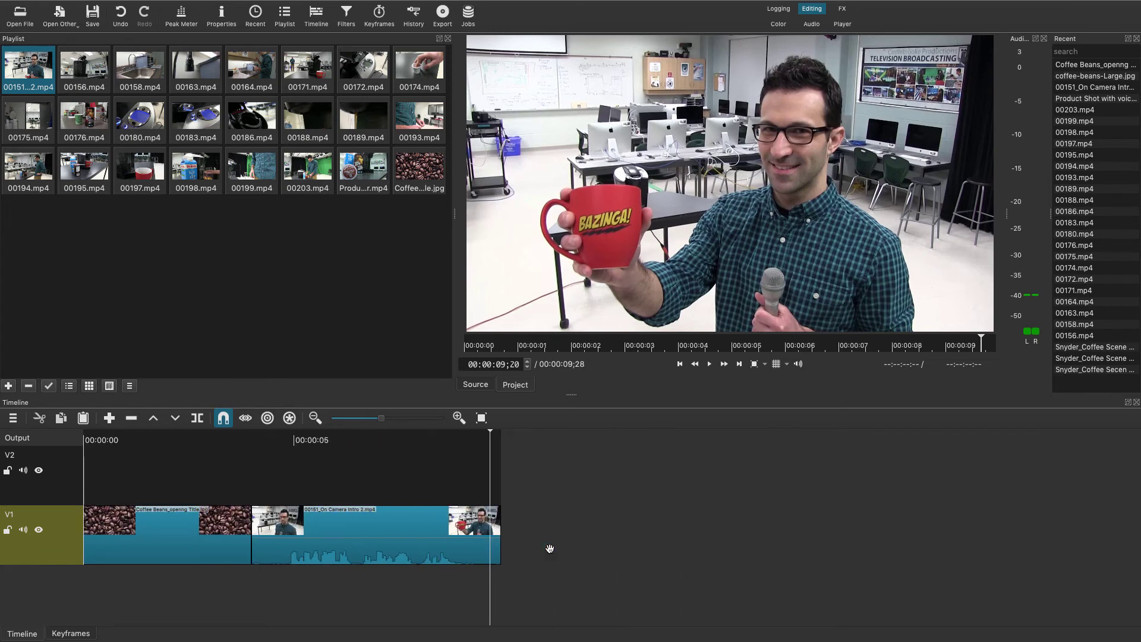
scroll(550, 548, "up", 5)
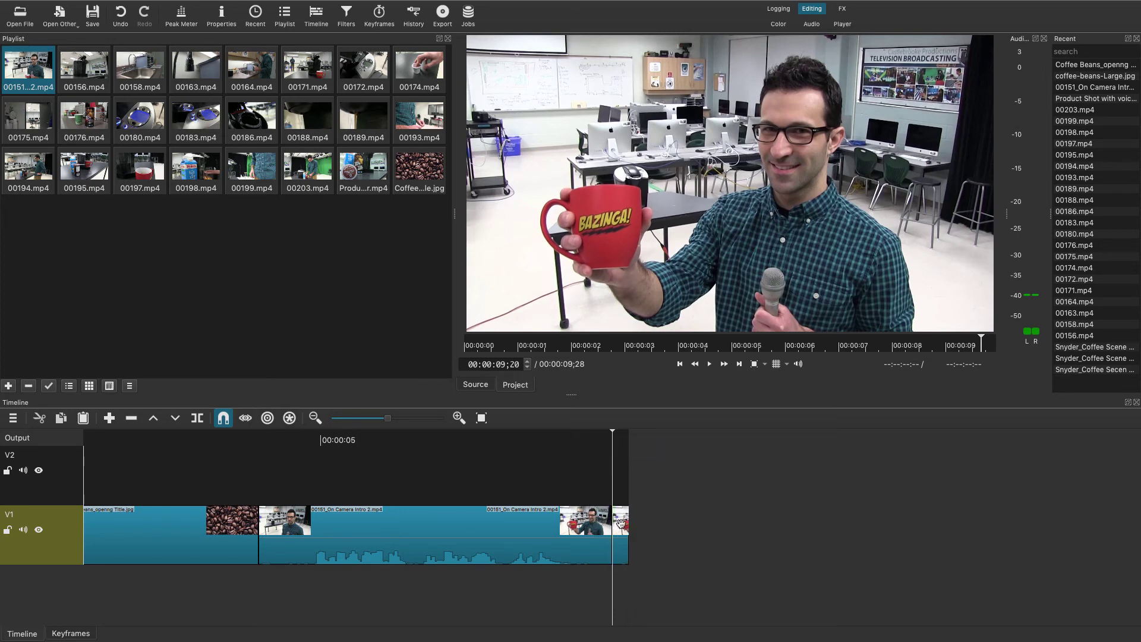
left_click(621, 546)
key("Delete")
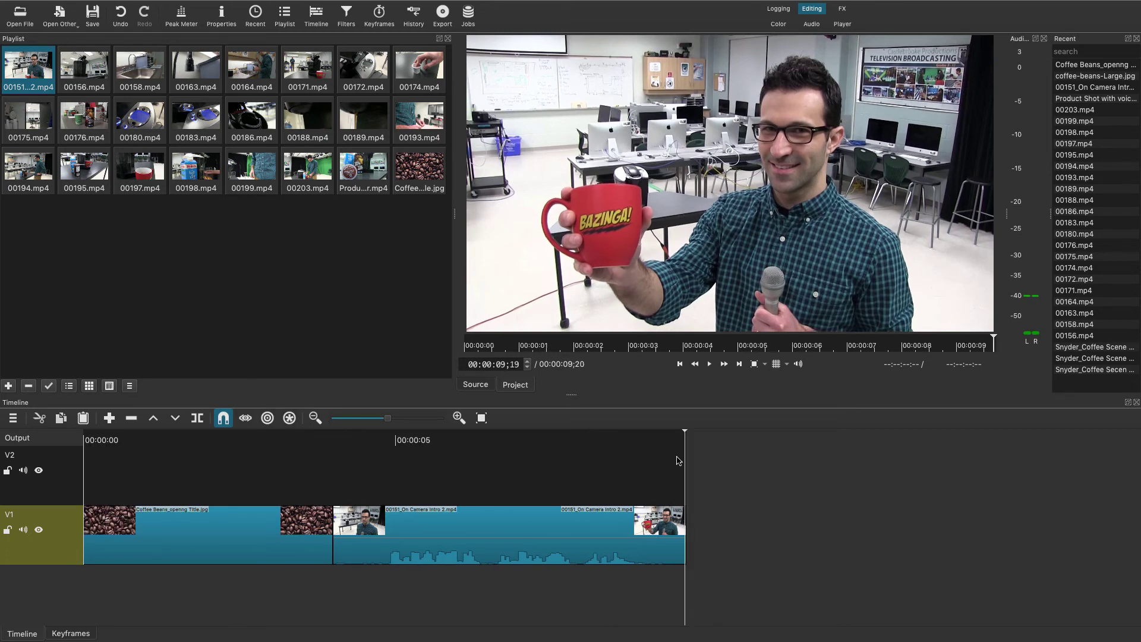
Step: Play the end of the intro clip from 00:00:07;20 and review the title image and intro clip on V1
left_click_drag(688, 438, 560, 470)
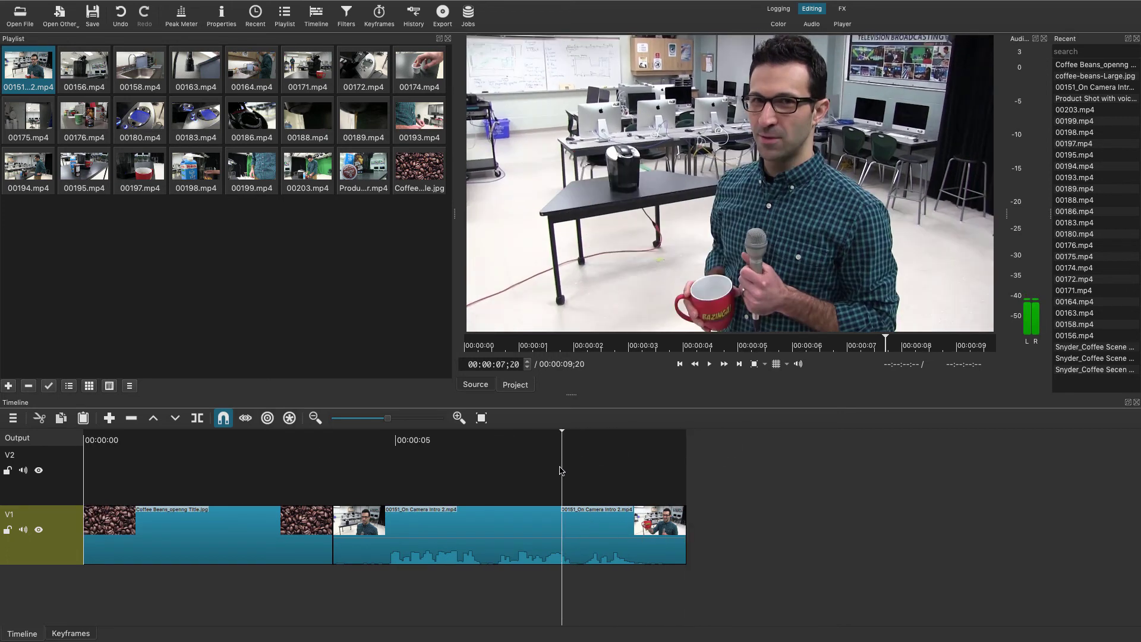
key("space")
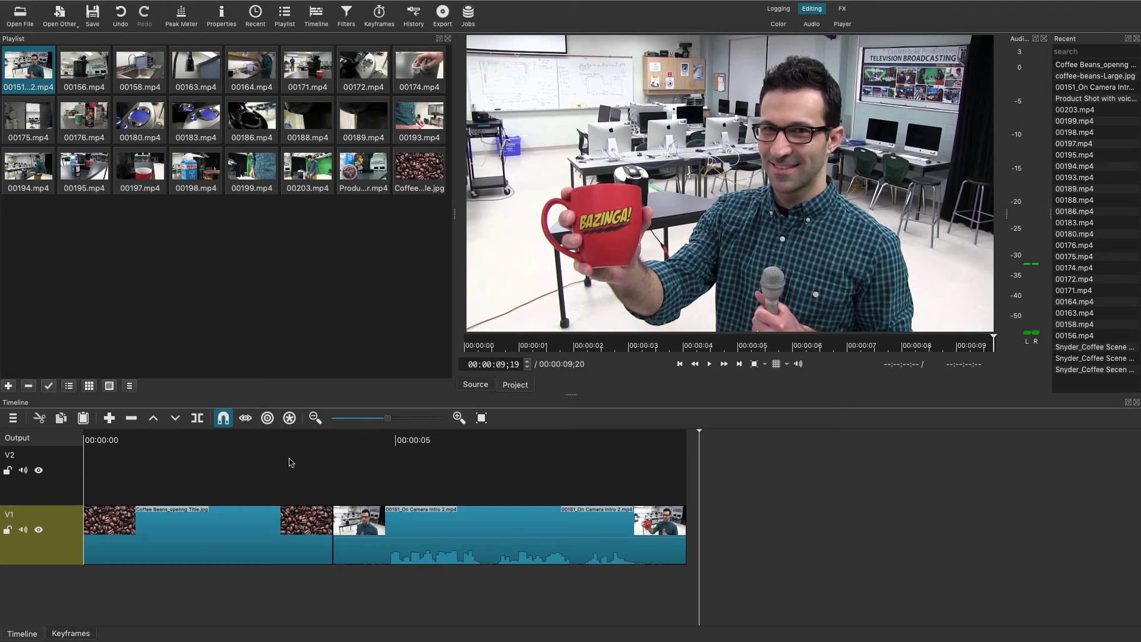
left_click(264, 544)
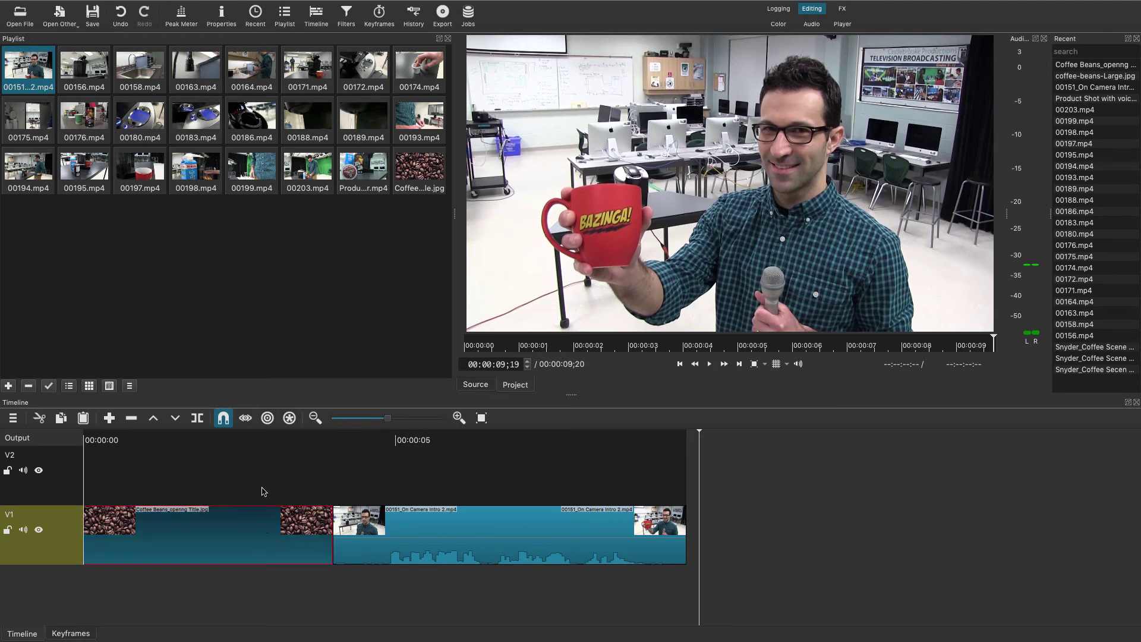
left_click(253, 438)
left_click(502, 446)
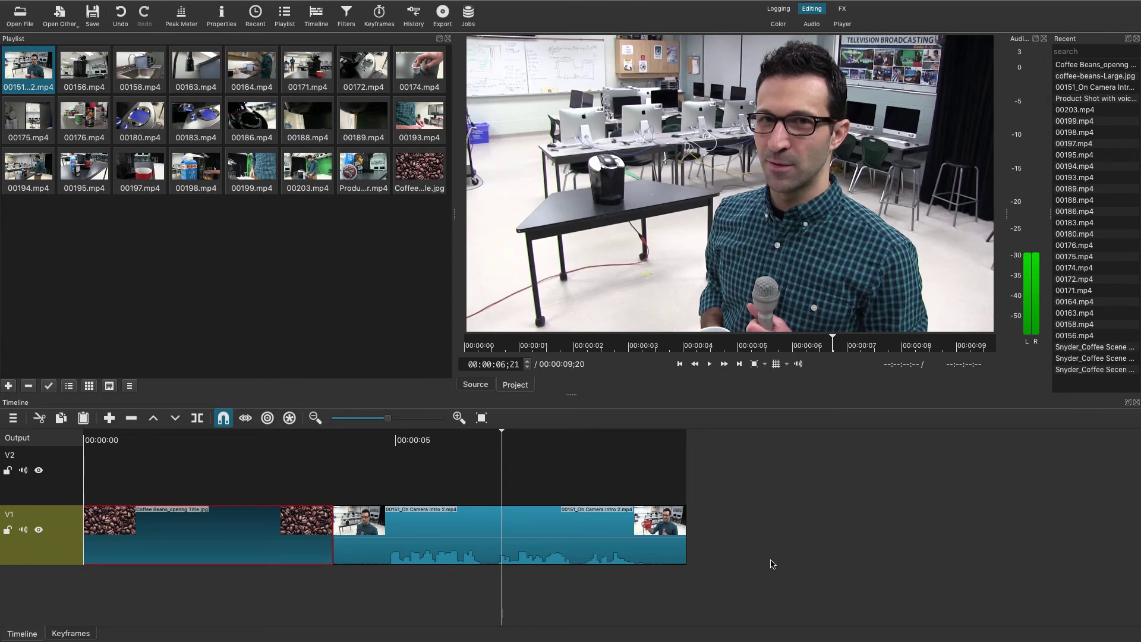
Step: Switch to Chrome to check which clip follows 151 in the shot order, then return to Shotcut and select 00156.mp4 in the playlist
mouse_move(423, 640)
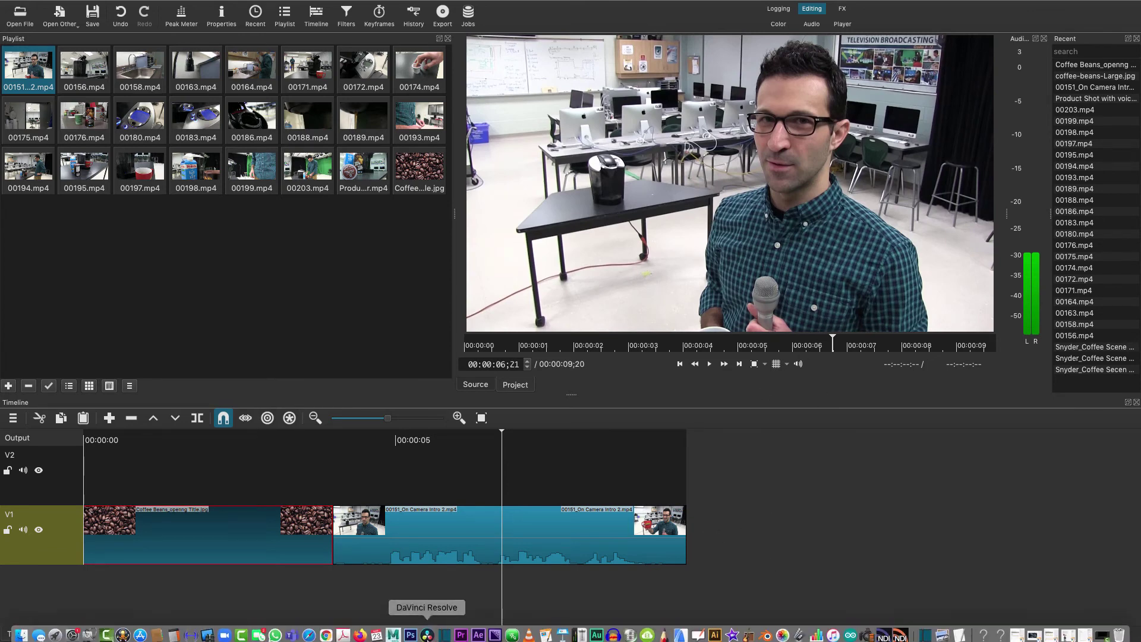
left_click(327, 631)
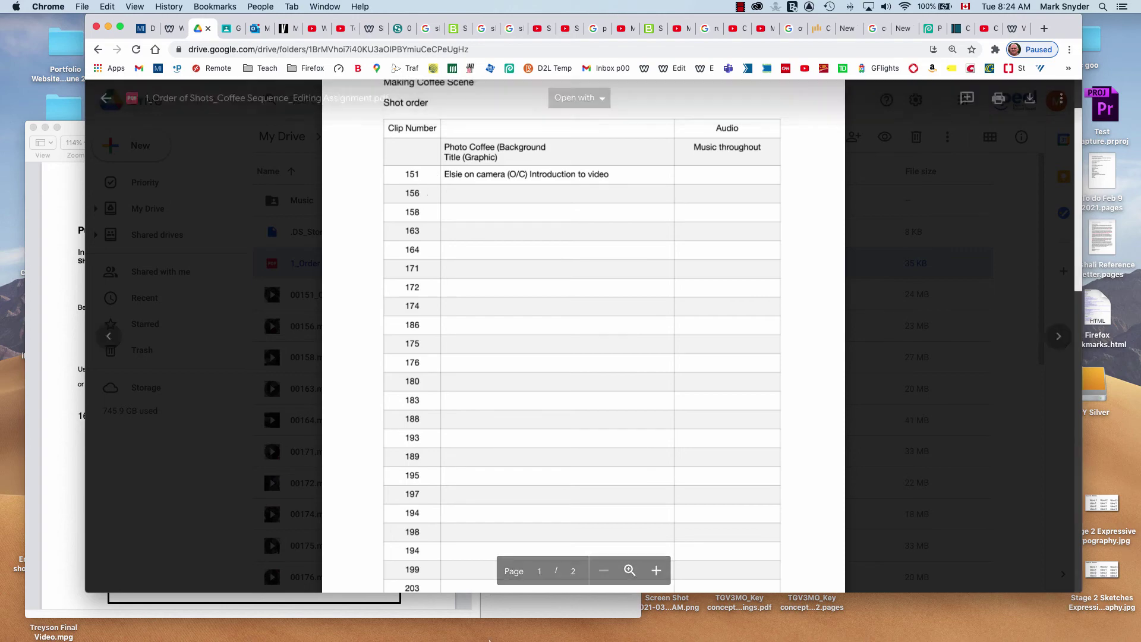
mouse_move(495, 636)
left_click(446, 632)
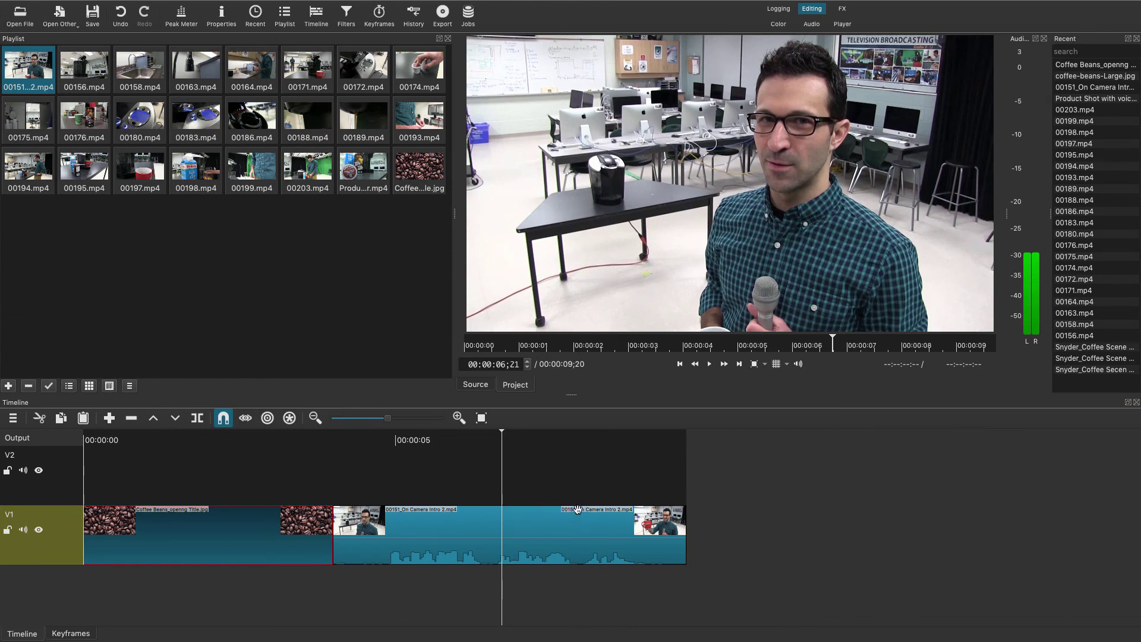
left_click(83, 74)
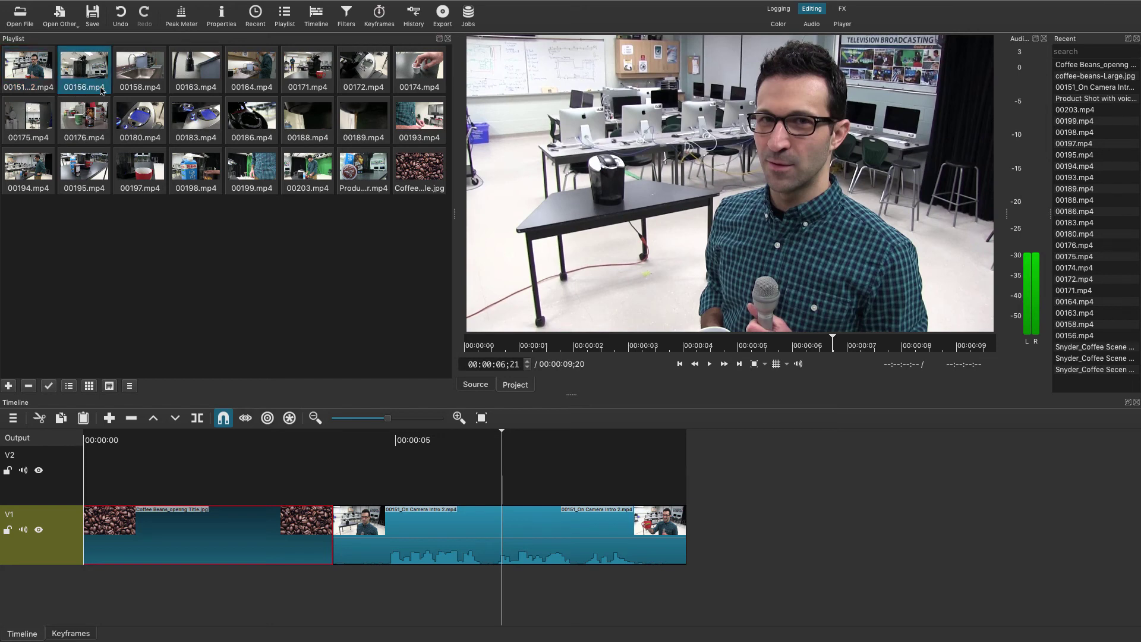
Step: Place 00156.mp4 on V1 after the intro clip, leaving a gap between the two clips
left_click_drag(101, 89, 778, 544)
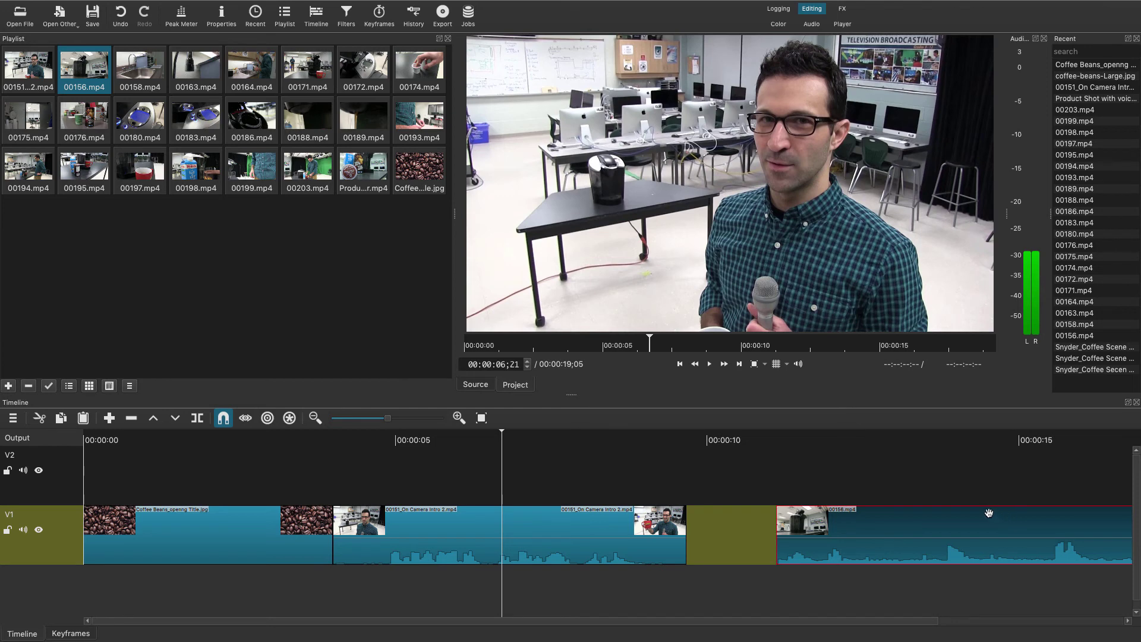
scroll(983, 513, "down", 1)
scroll(973, 512, "down", 2)
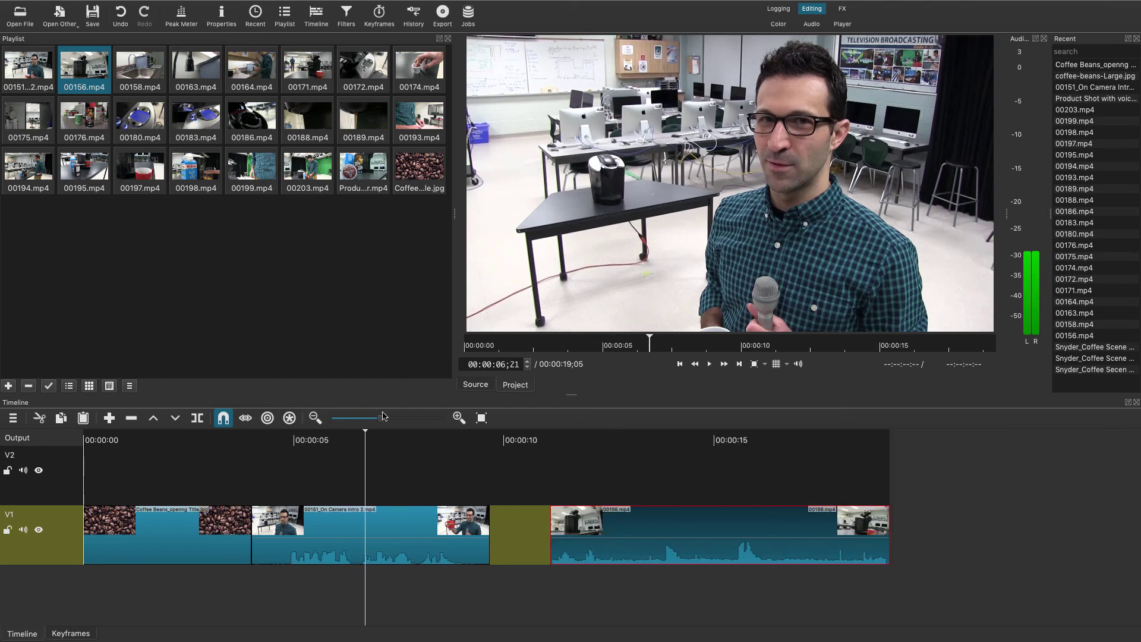
mouse_move(381, 422)
left_mouse_down()
mouse_move(365, 422)
mouse_move(376, 423)
left_mouse_up()
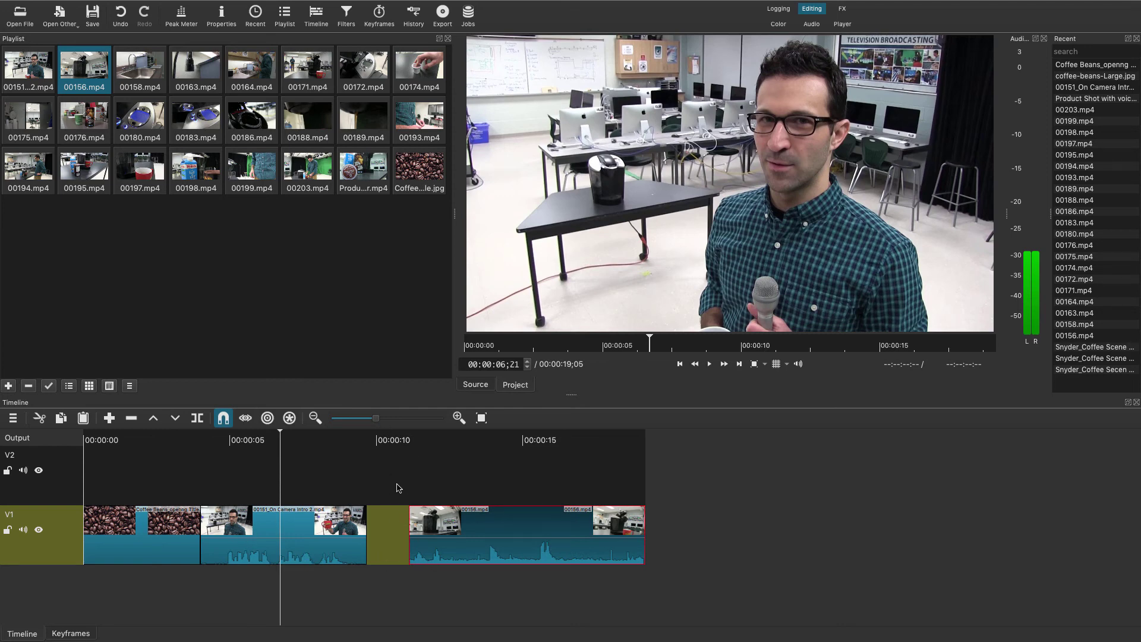
Step: Play 00156.mp4 on the timeline from 00:00:11;11 and scrub back through it to find where the mug enters
left_click(417, 440)
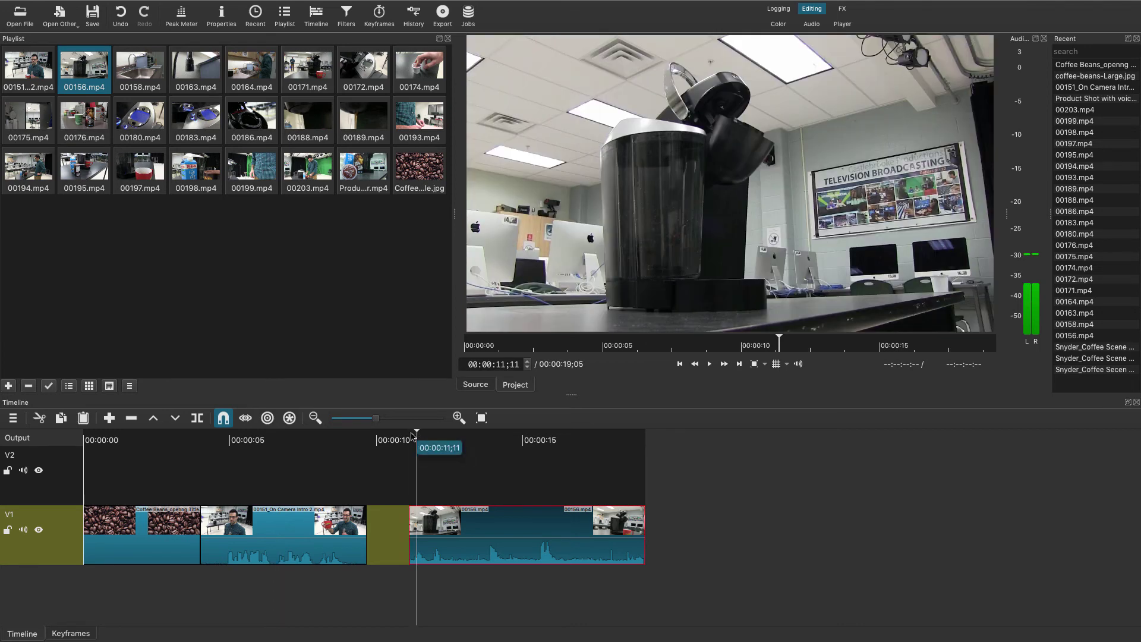
key("space")
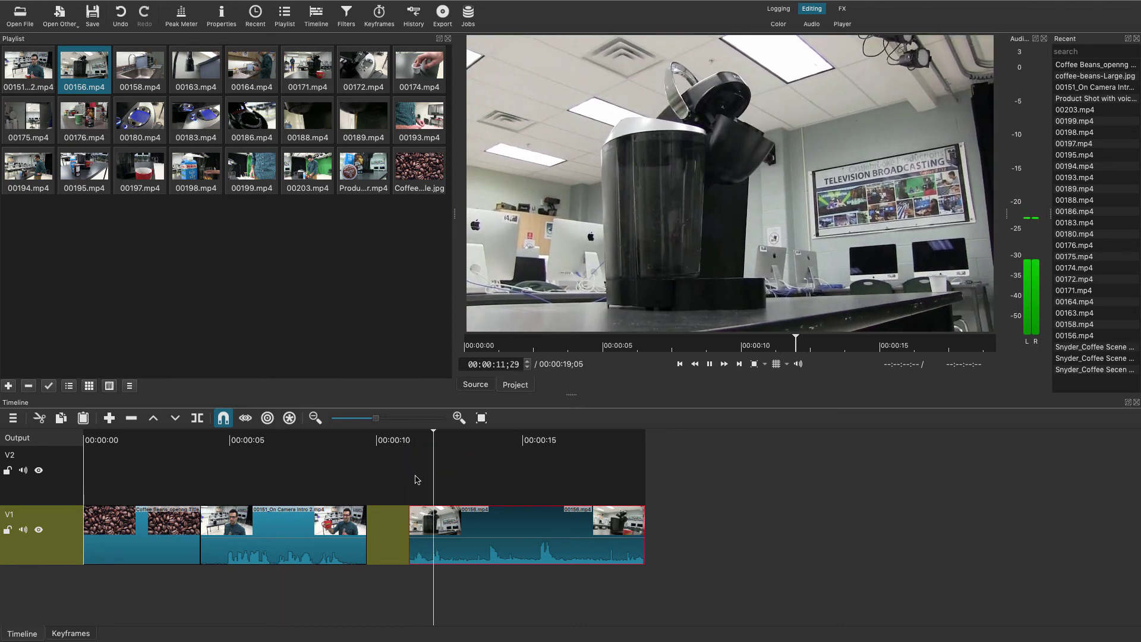
key("space")
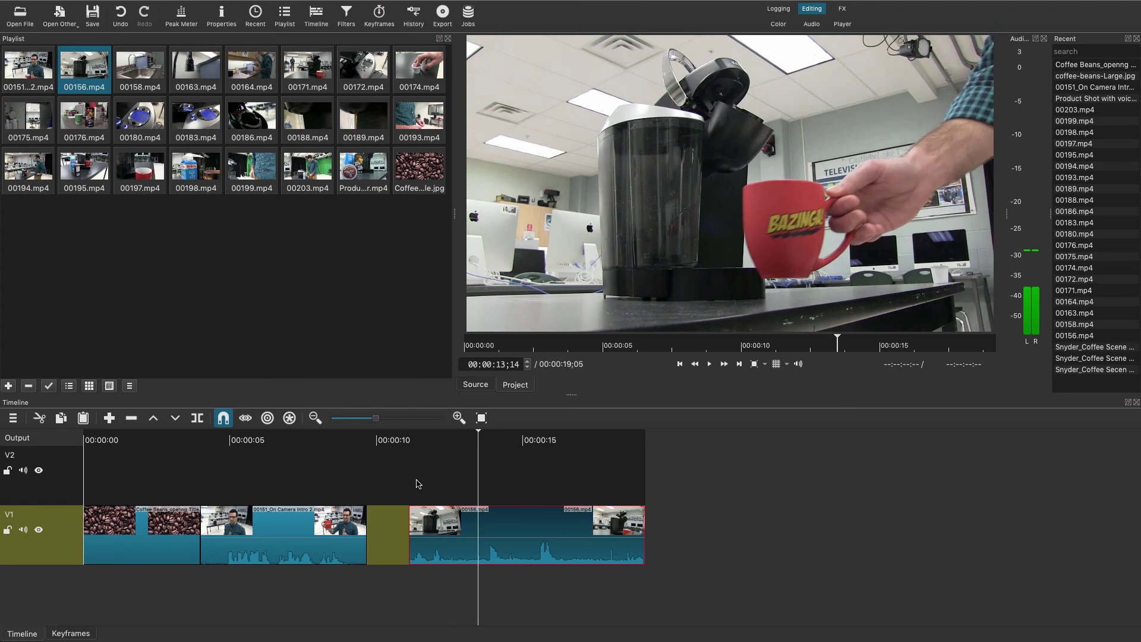
key("space")
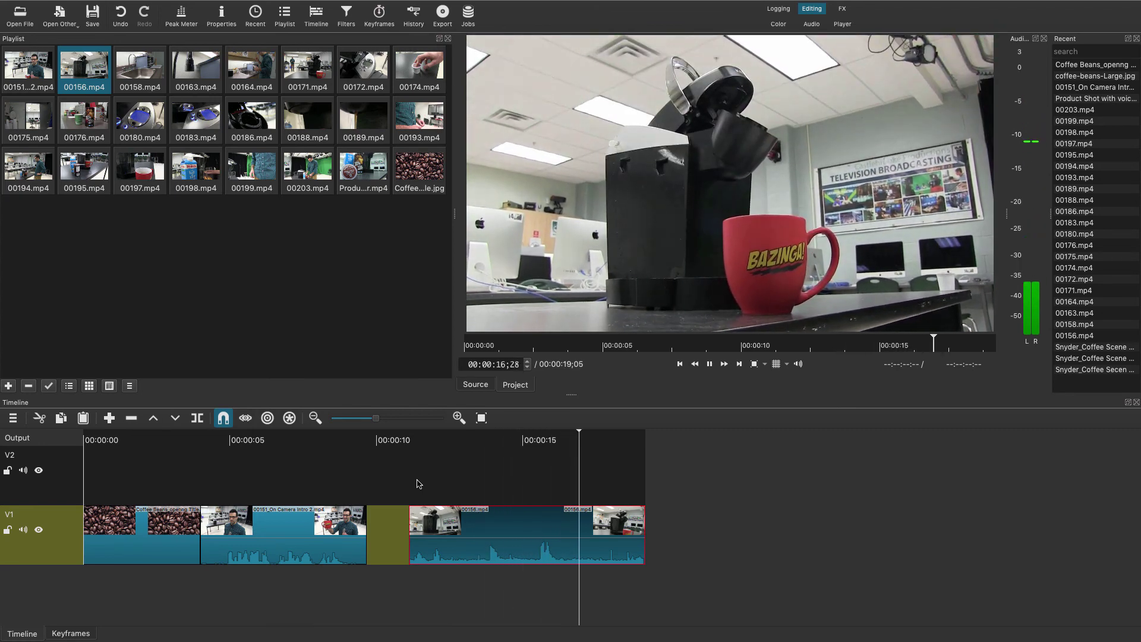
key("space")
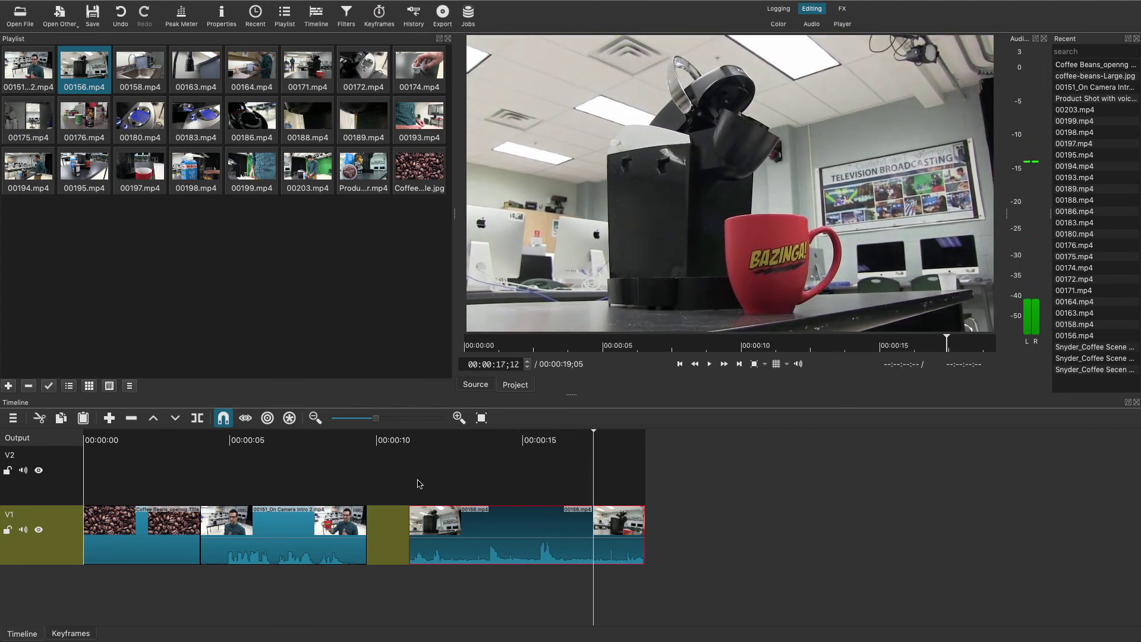
left_click(587, 433)
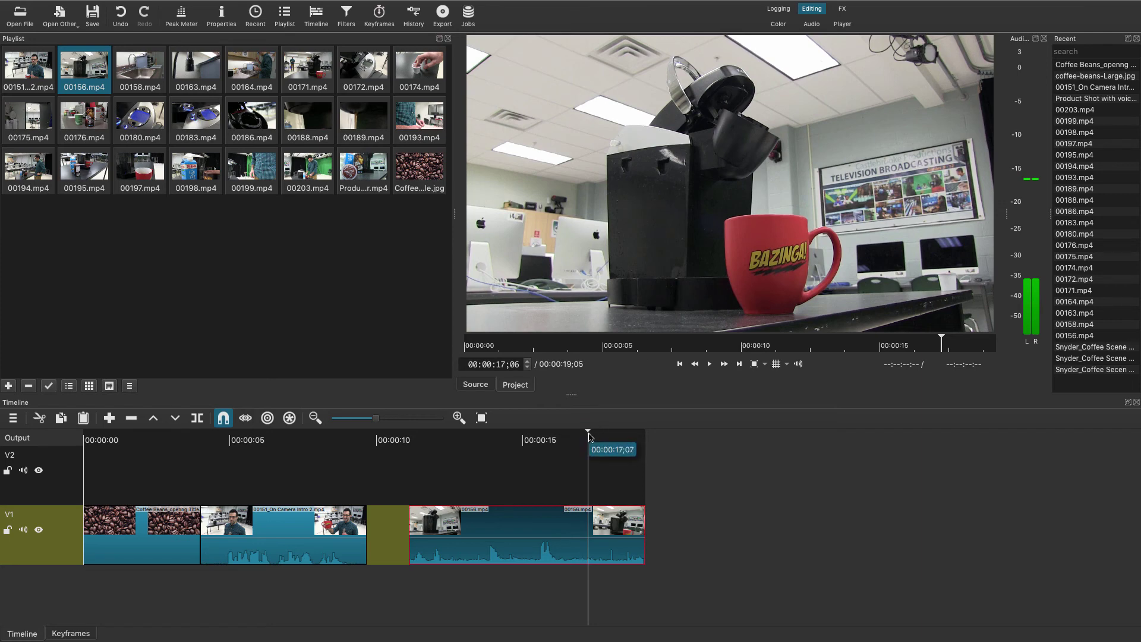
left_click_drag(588, 436, 459, 442)
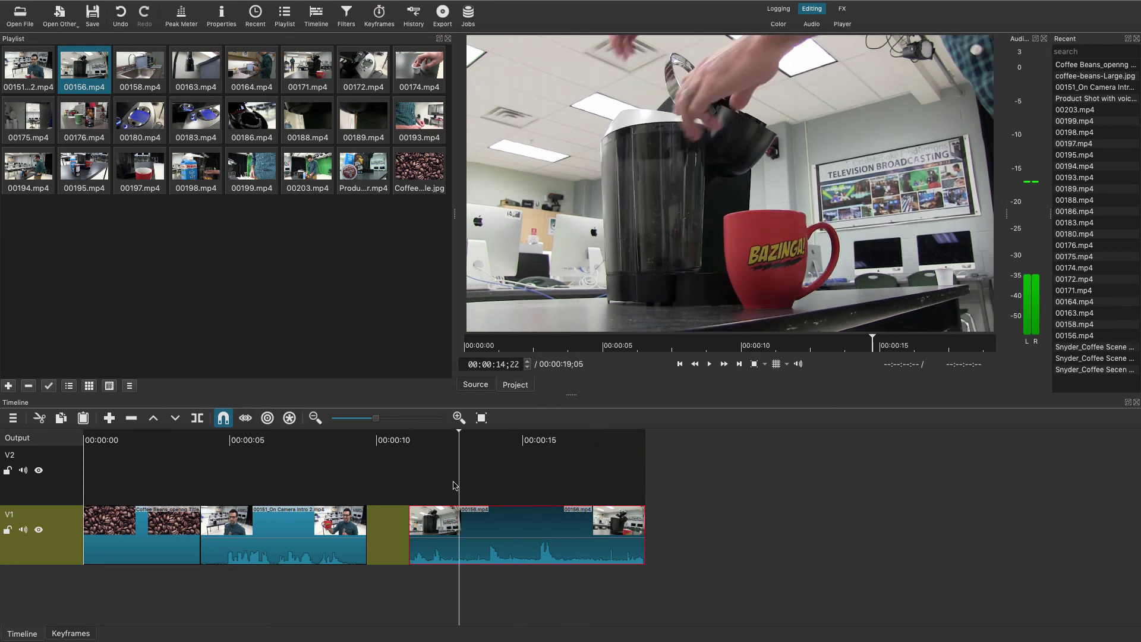
left_click_drag(454, 486, 447, 487)
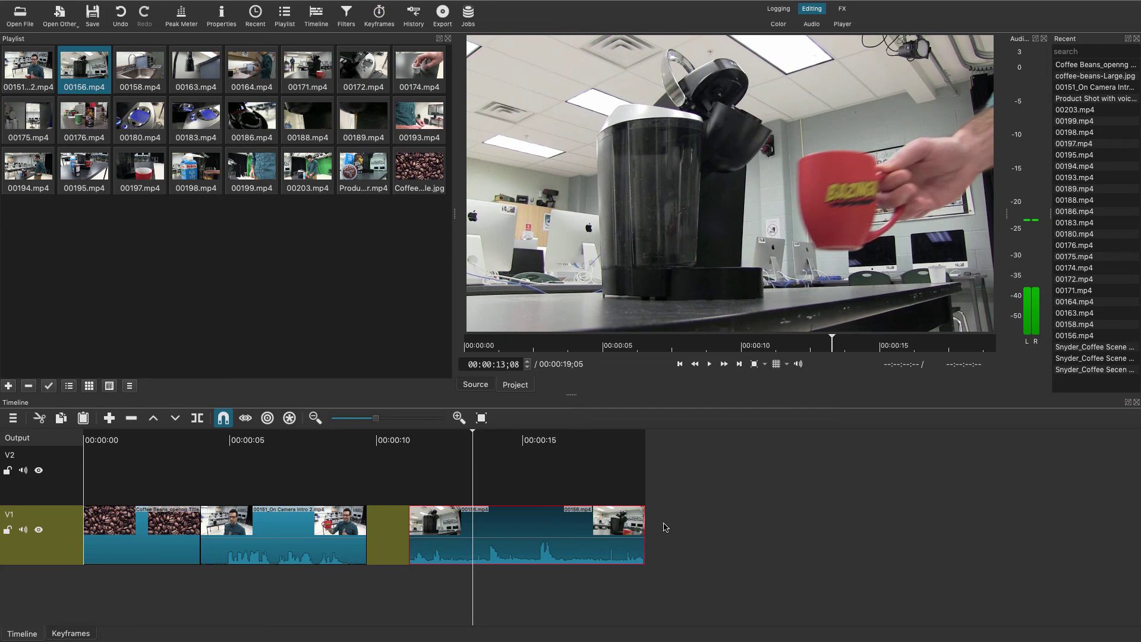
Step: Split 00156.mp4 on V1 at 00:00:12;16, just before the mug enters, and delete the piece preceding the cut
key("Left")
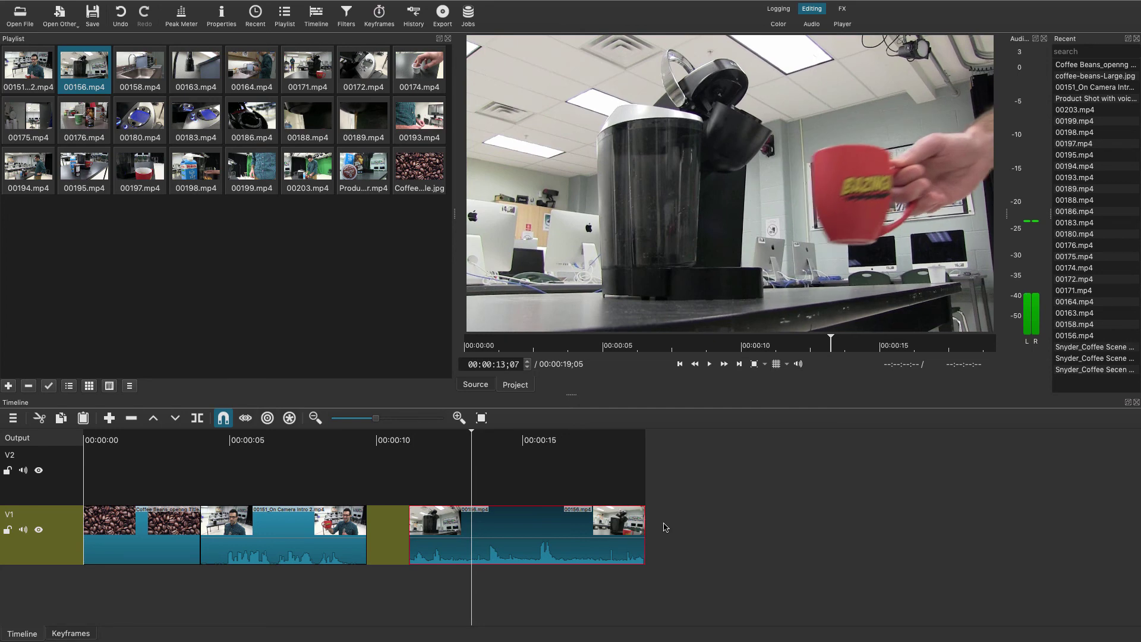
key("Left")
key("Left")
key("Left")
key("Left")
key("Left")
key("Left")
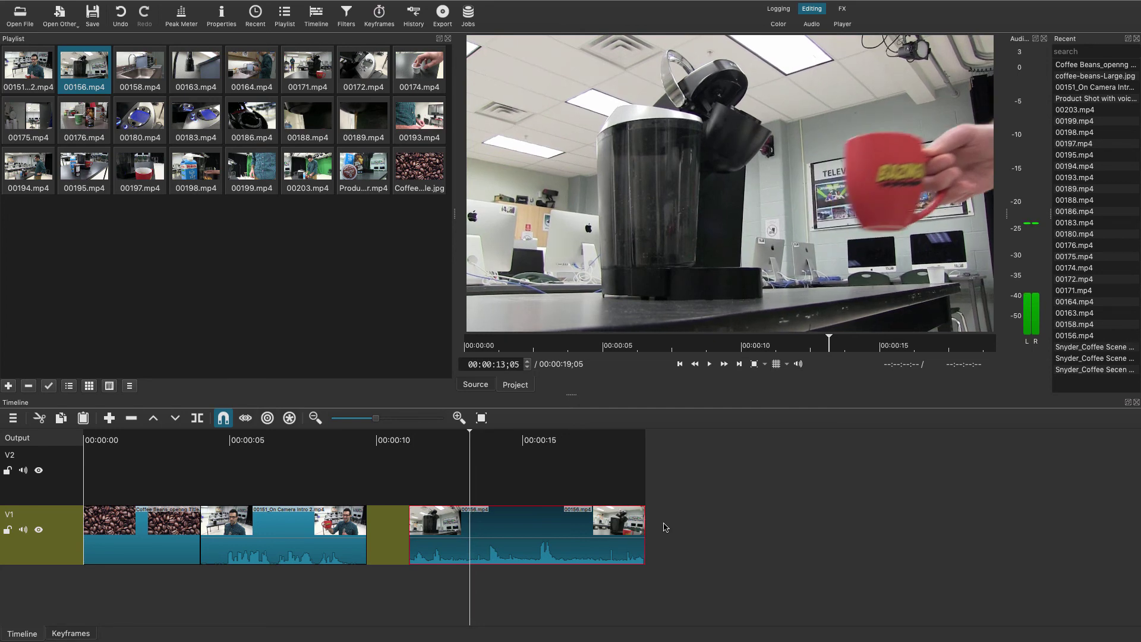
key("Left")
key("Left")
key("Left")
key("Left")
key("Left")
key("Left")
key("Left")
key("Left")
key("Left")
key("Left")
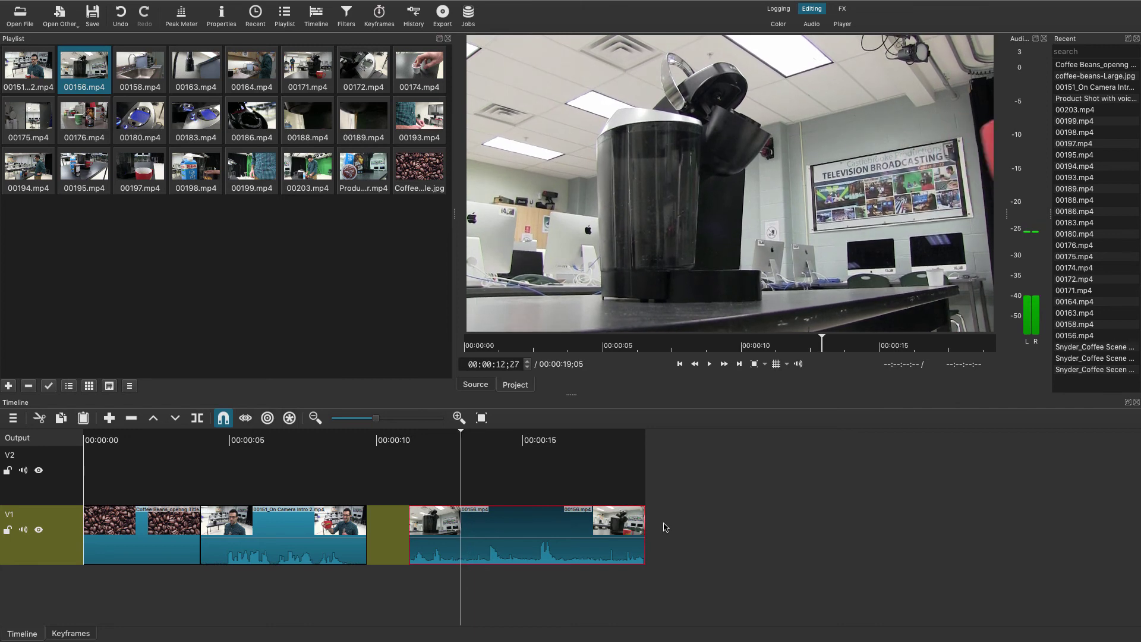
key("Left")
key("Left")
key("Left")
key("Left")
key("Left")
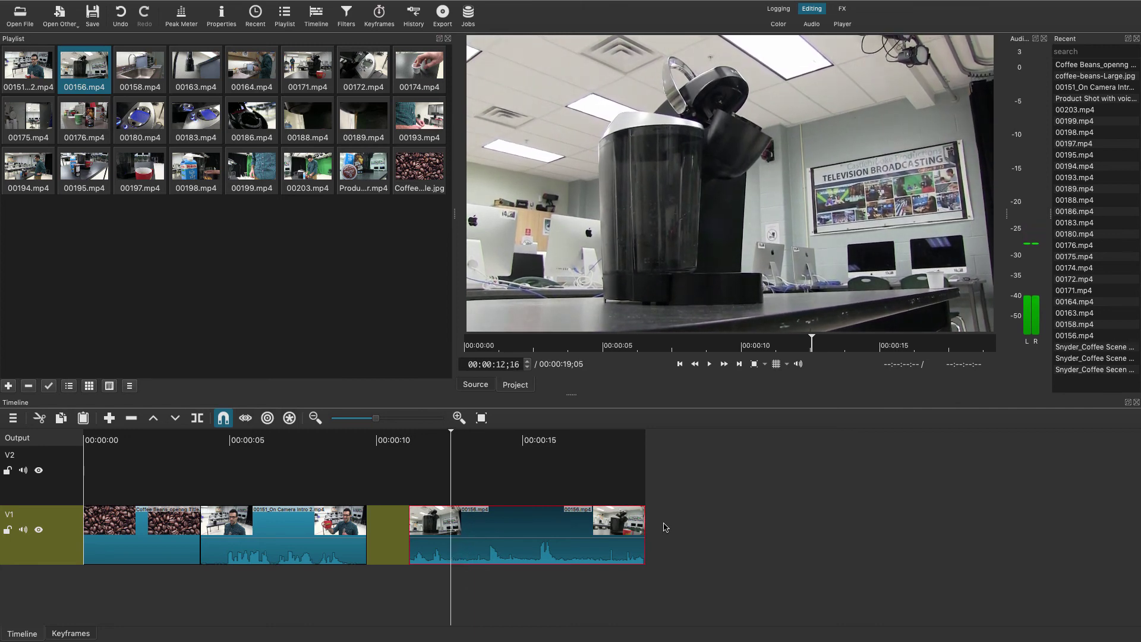
key("Left")
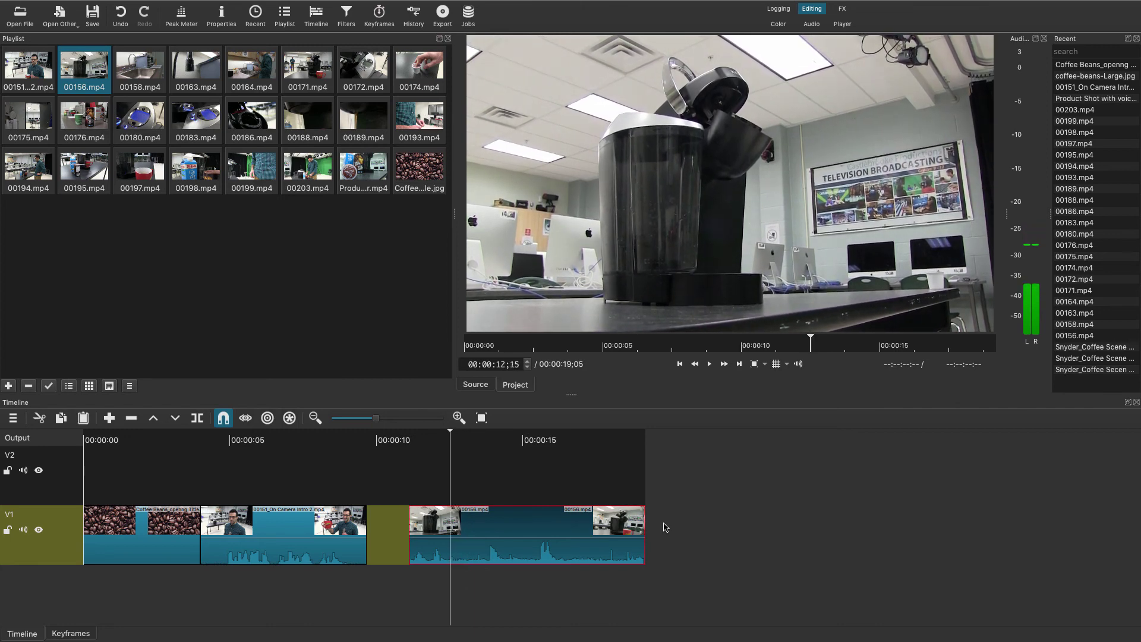
key("Right")
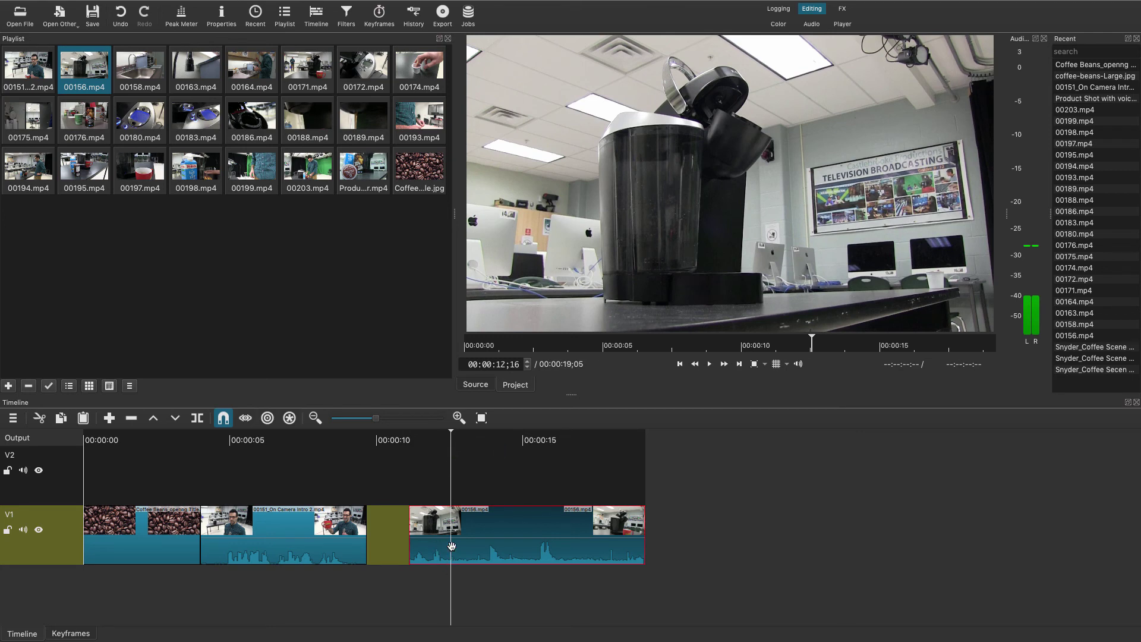
key("s")
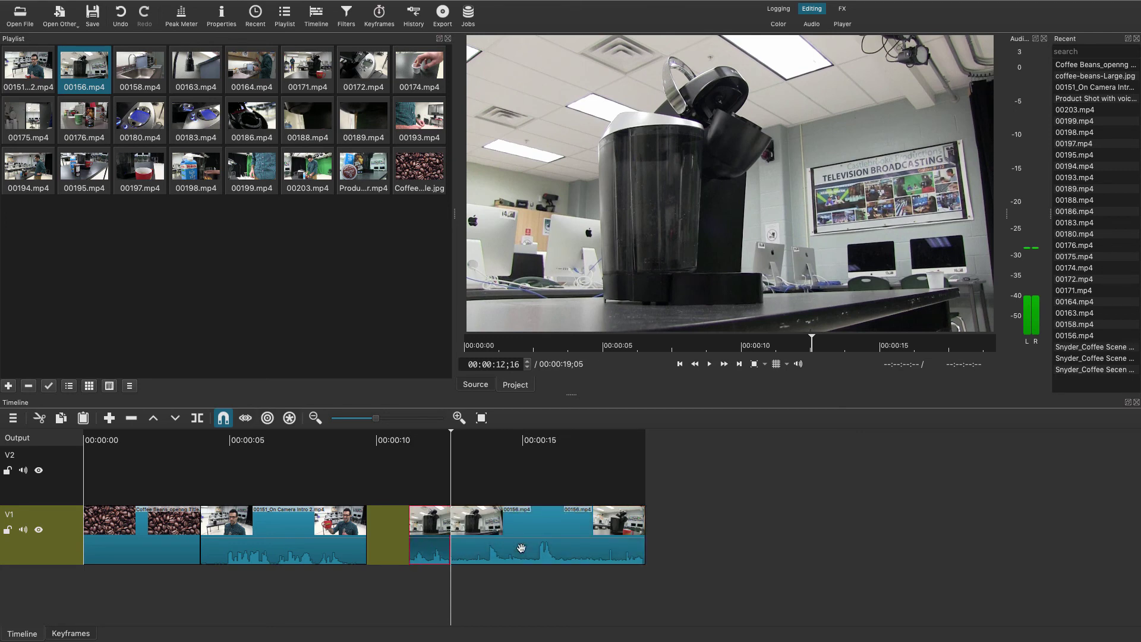
key("Delete")
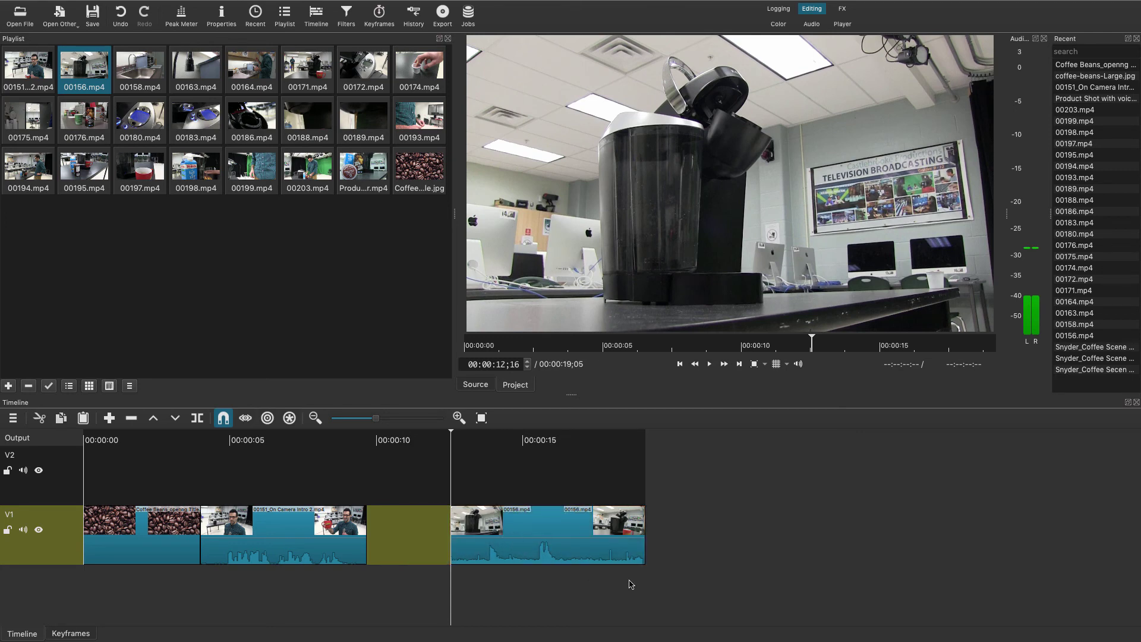
Step: Play the rest of 00156.mp4, split it at 00:00:17;12 after the mug is in place, and delete the piece following the cut
key("space")
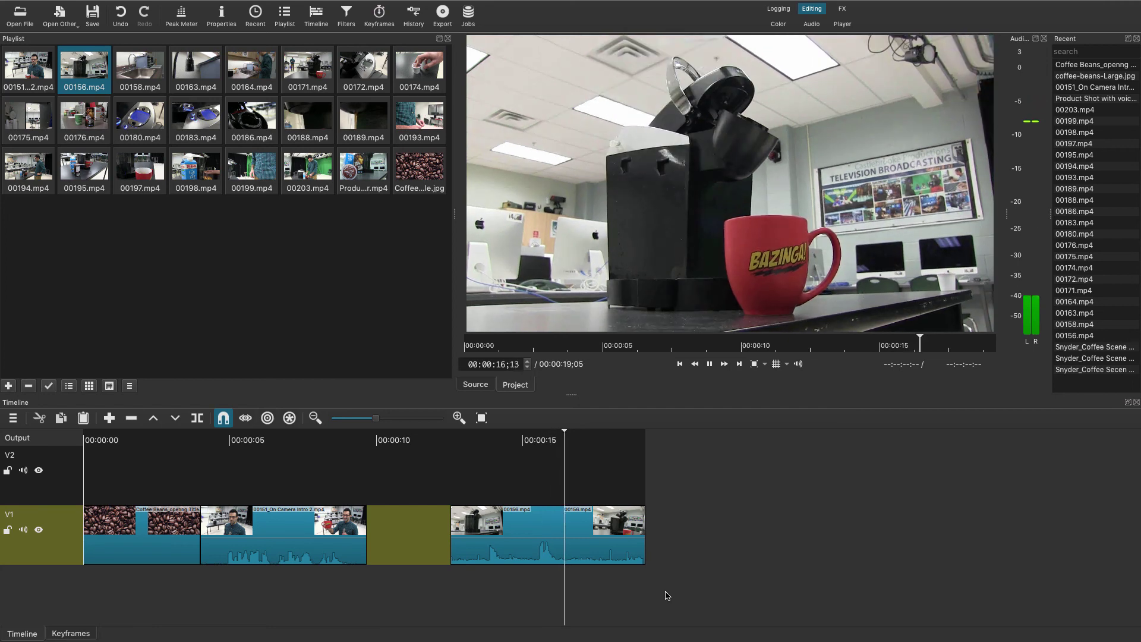
key("space")
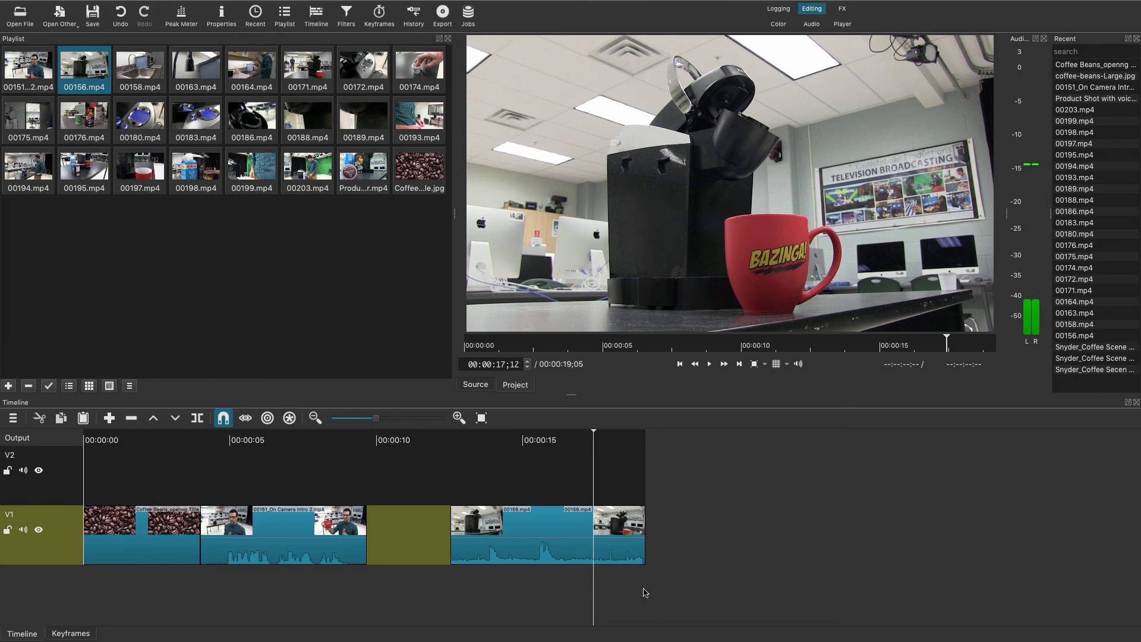
key("s")
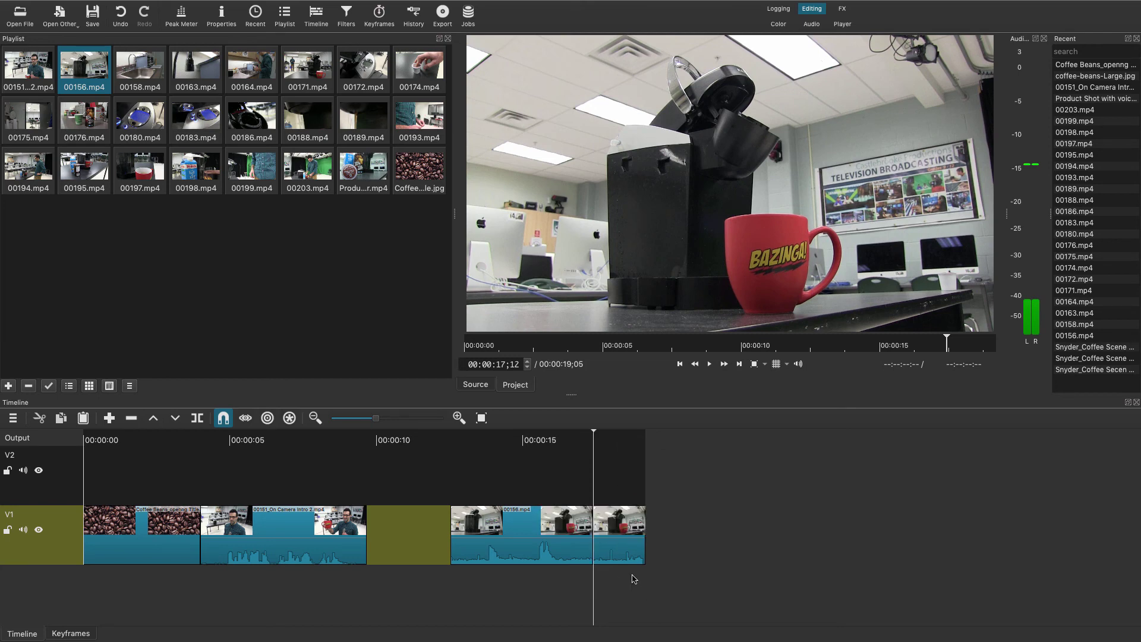
left_click(627, 528)
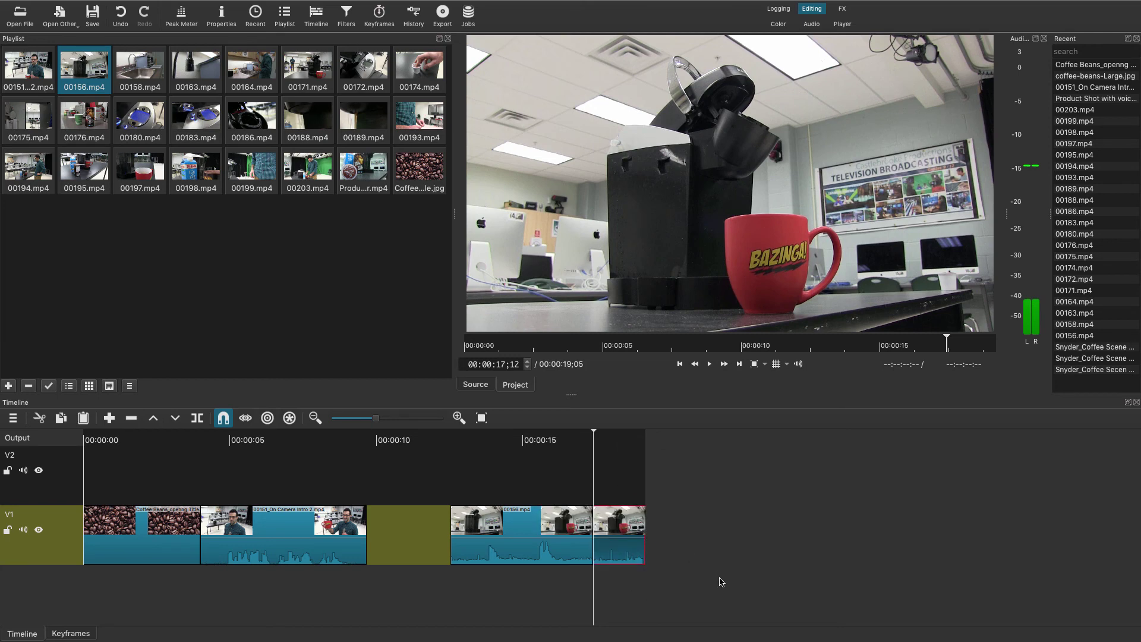
key("Delete")
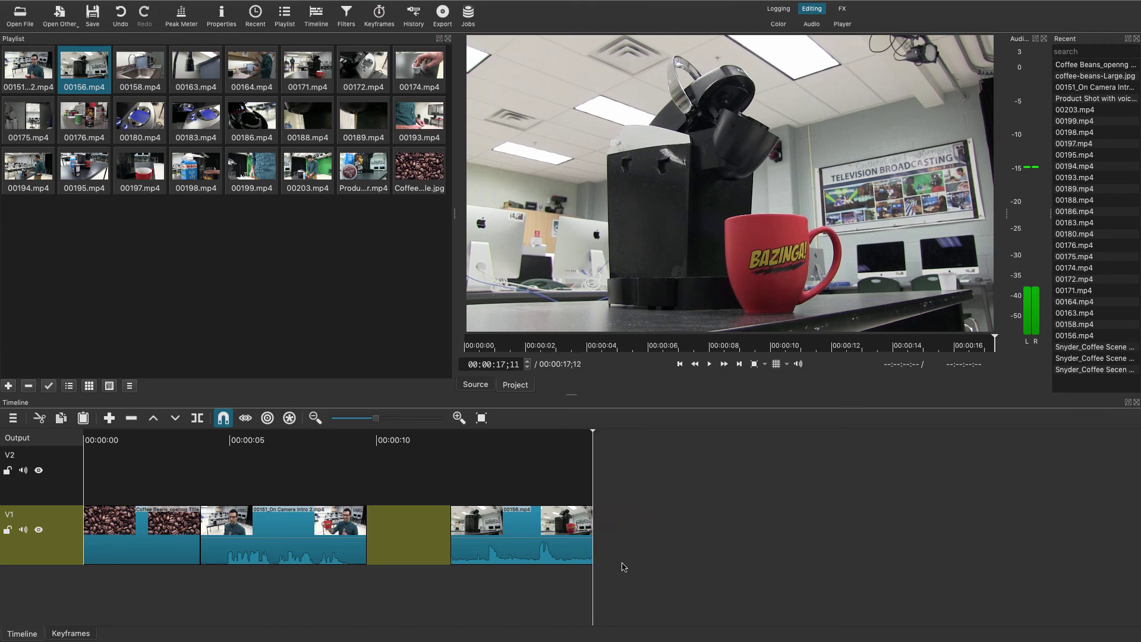
Step: Review the trimmed 00156.mp4 clip from its start and move it against the intro clip on V1 to close the gap
left_click(527, 528)
key("Up")
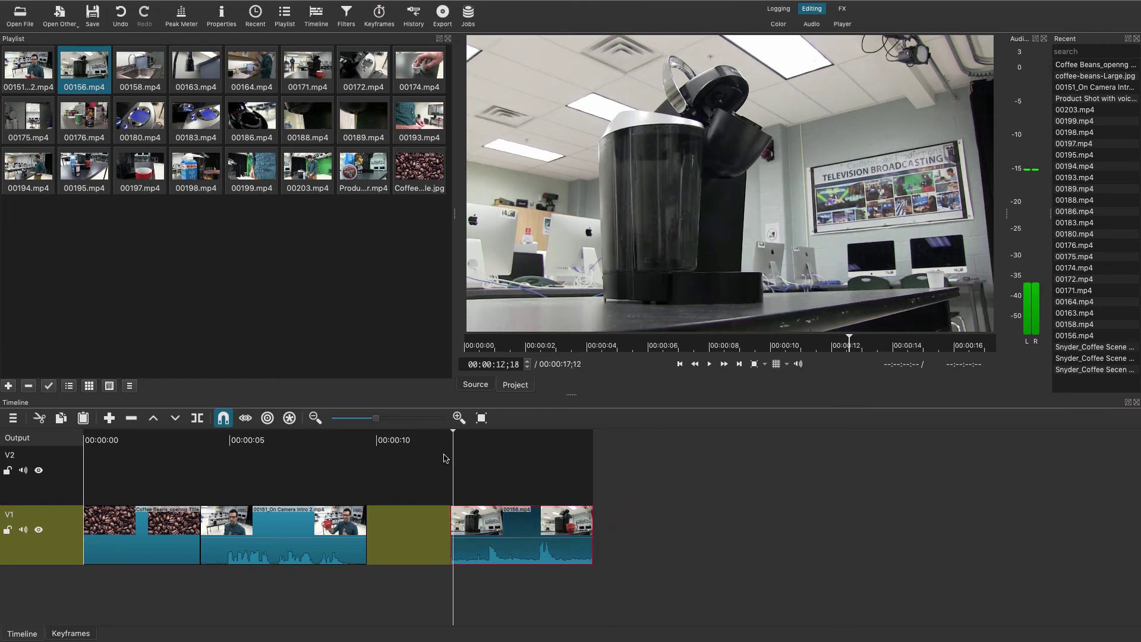
key("Left")
key("Left")
key("Left")
key("Left")
key("Left")
key("Left")
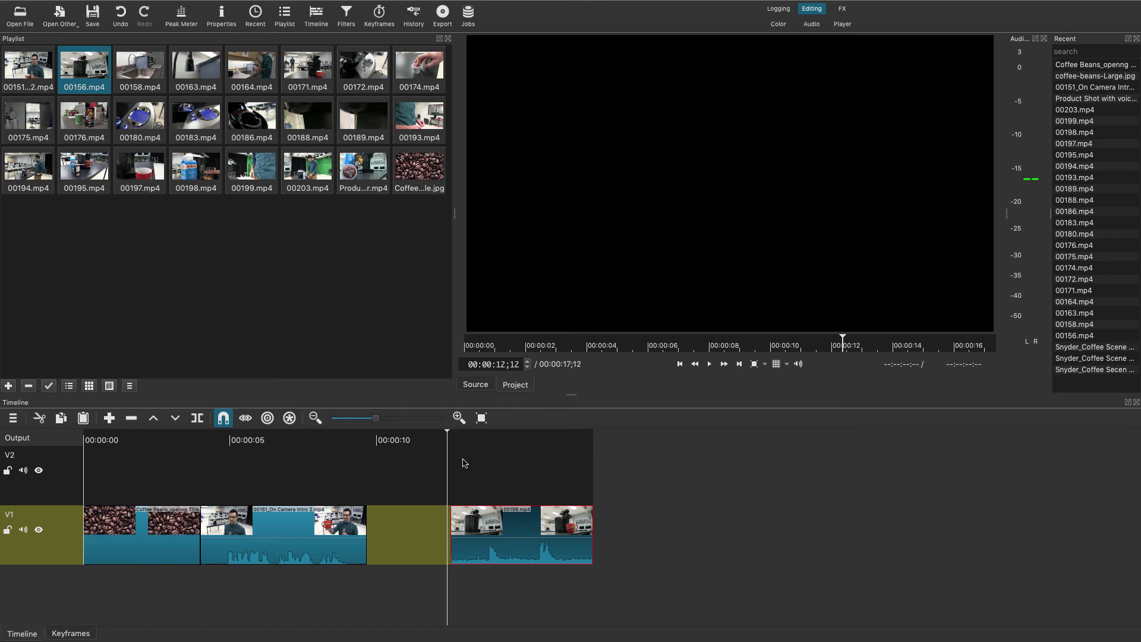
key("space")
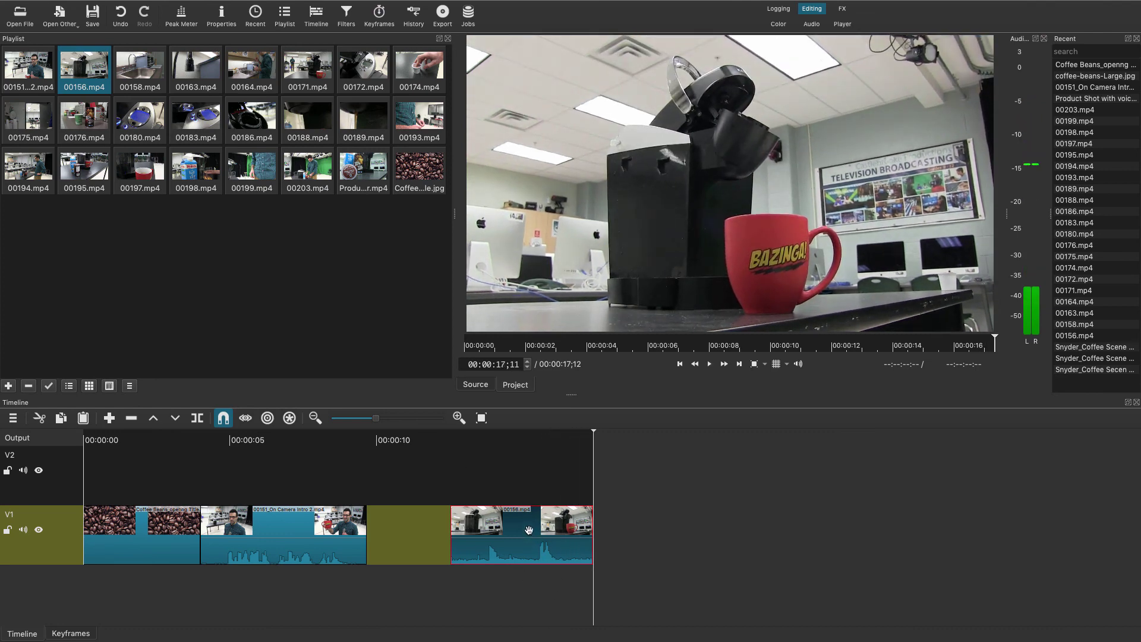
left_click_drag(506, 521, 426, 527)
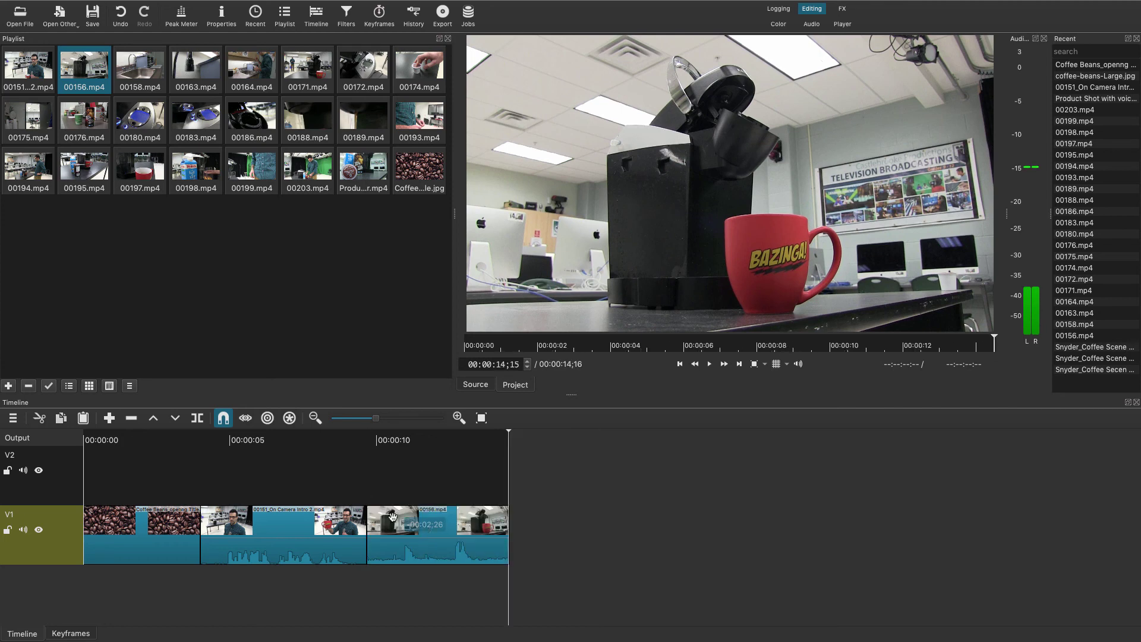
Step: Play the cut from the intro clip into 00156.mp4 to review how the two clips join
left_click(325, 437)
left_click_drag(323, 435, 295, 437)
key("space")
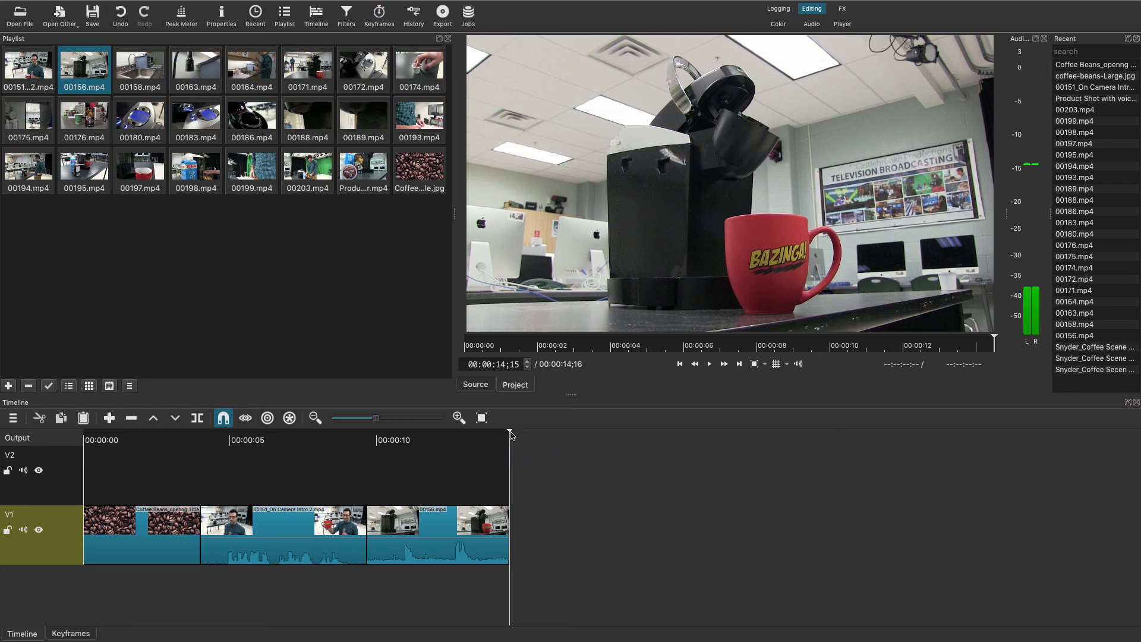
left_click_drag(510, 435, 366, 470)
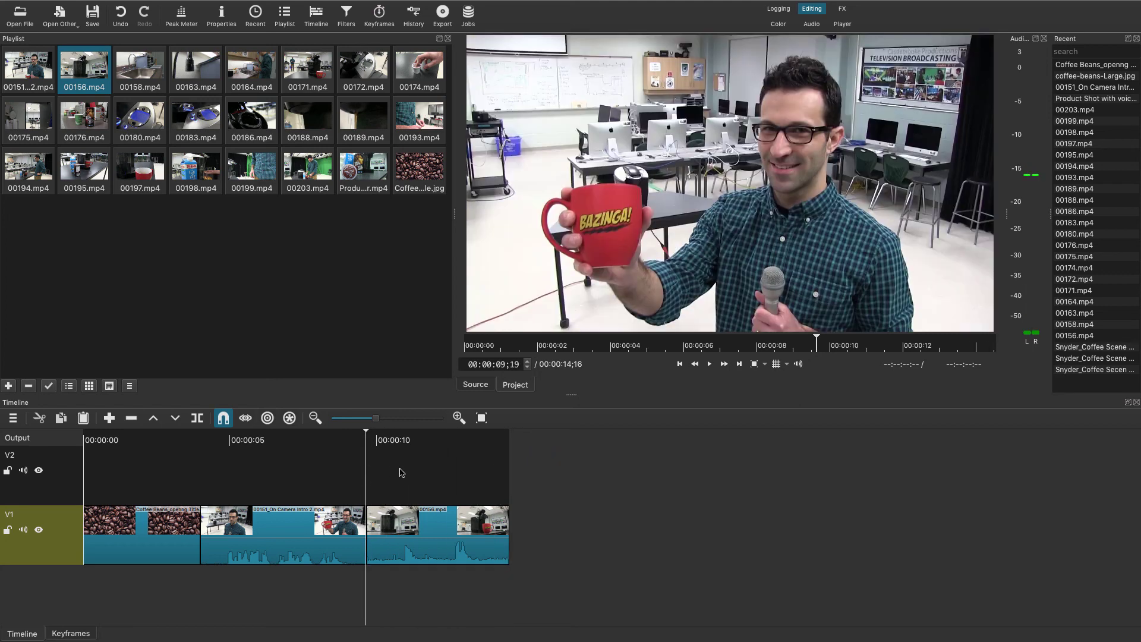
key("space")
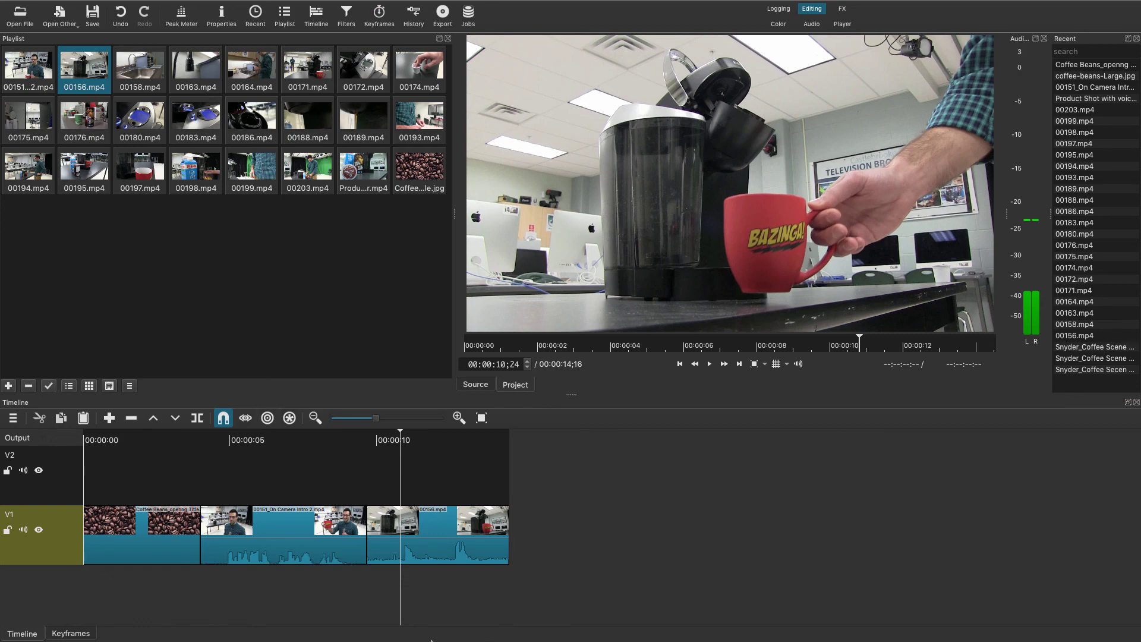
Step: Switch to Chrome to check which clip follows 156 in the shot order, then return to Shotcut
mouse_move(428, 637)
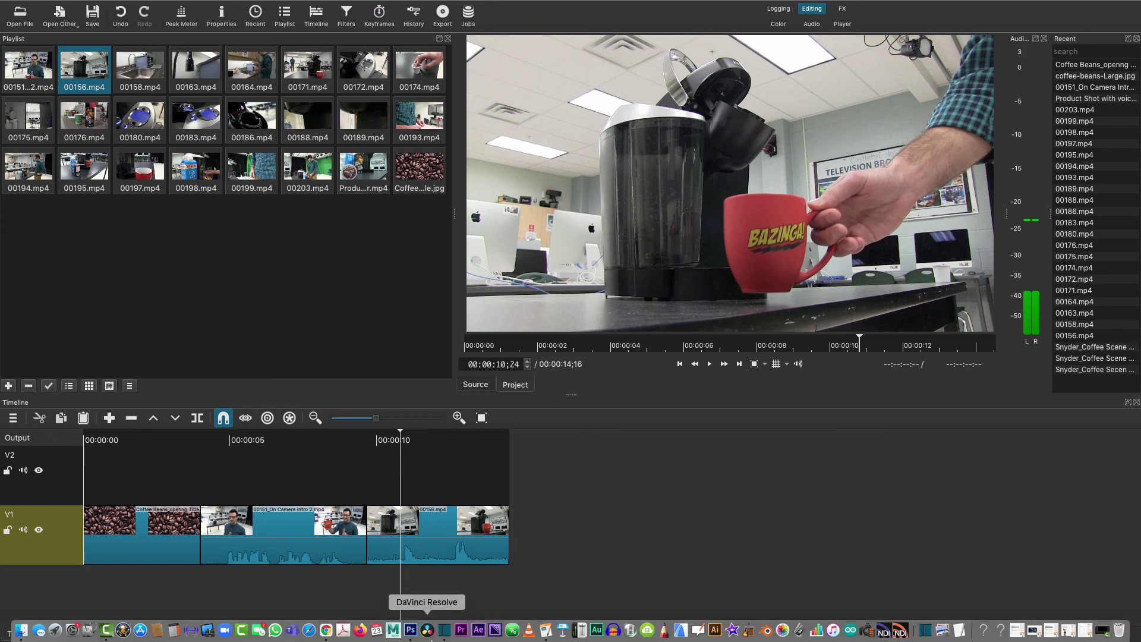
left_click(326, 632)
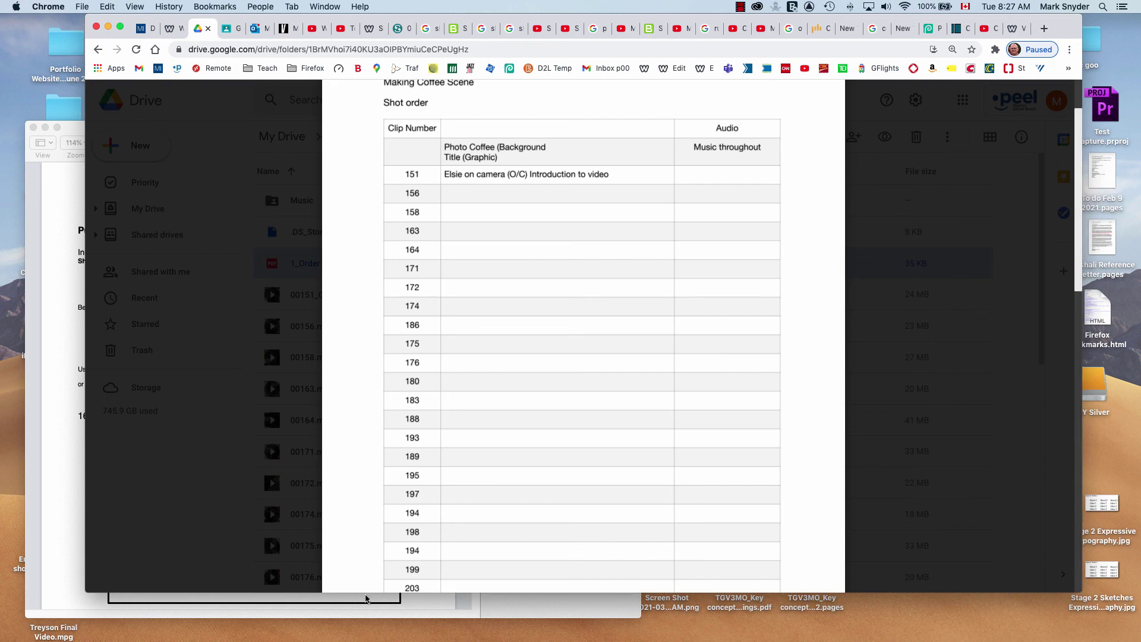
mouse_move(362, 639)
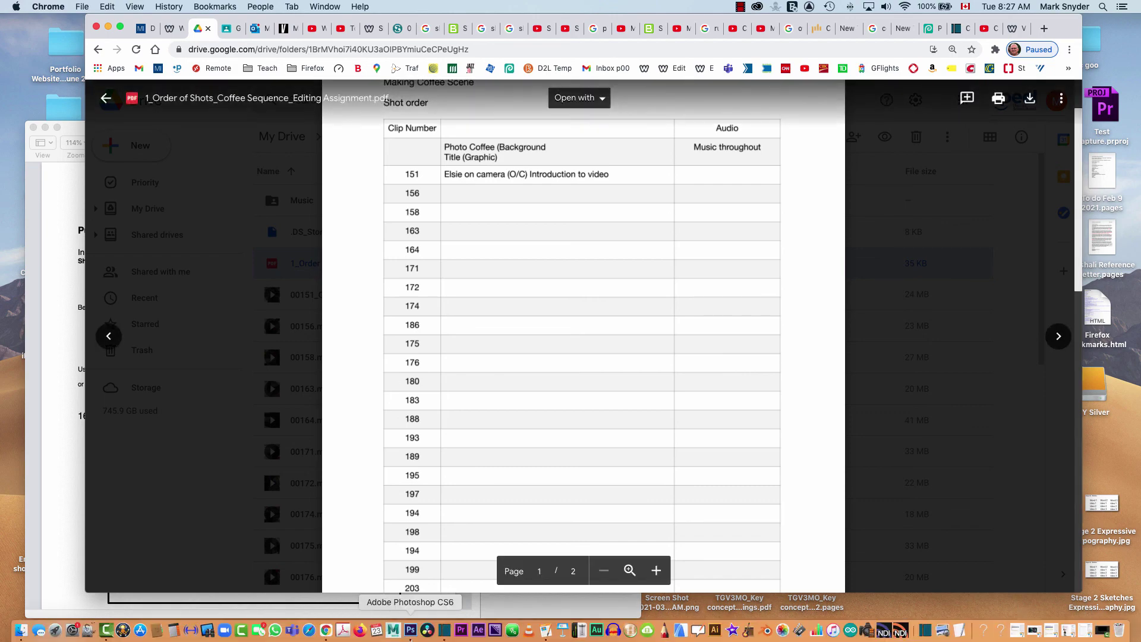
left_click(443, 635)
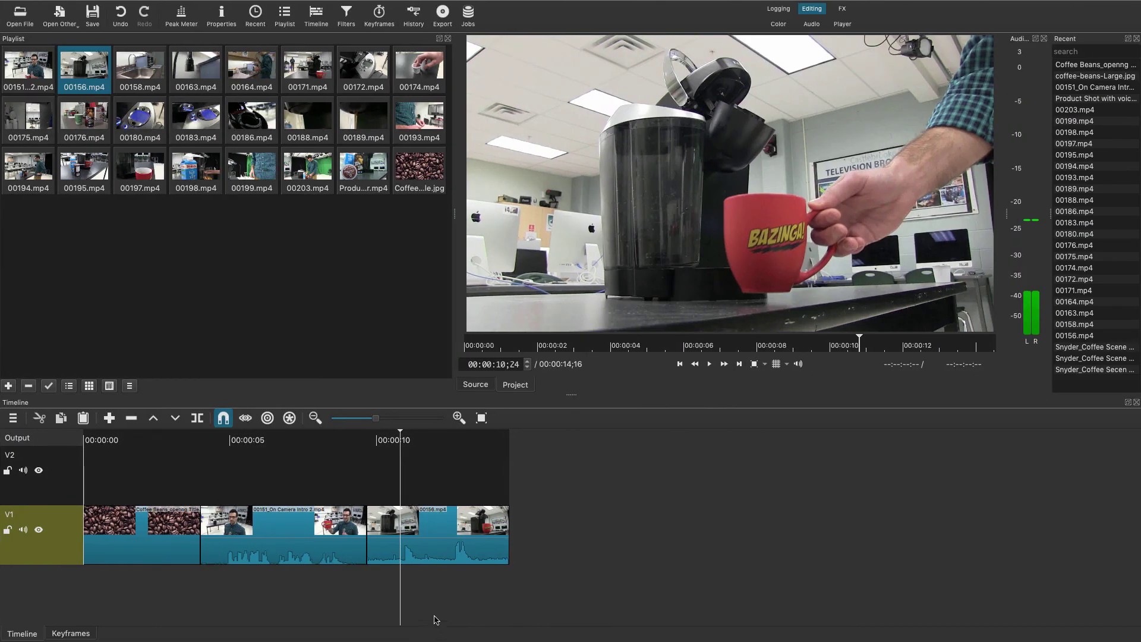
Step: Add 00158.mp4 from the playlist to track V1 after 00156.mp4, leaving a gap between the two clips
left_click(439, 524)
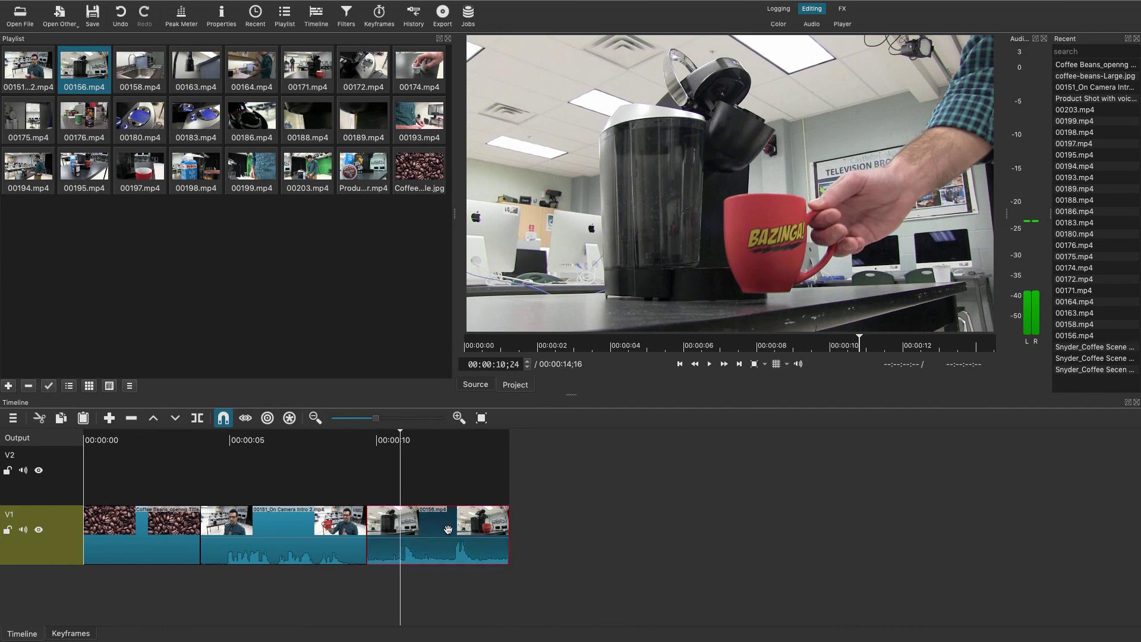
left_click(150, 65)
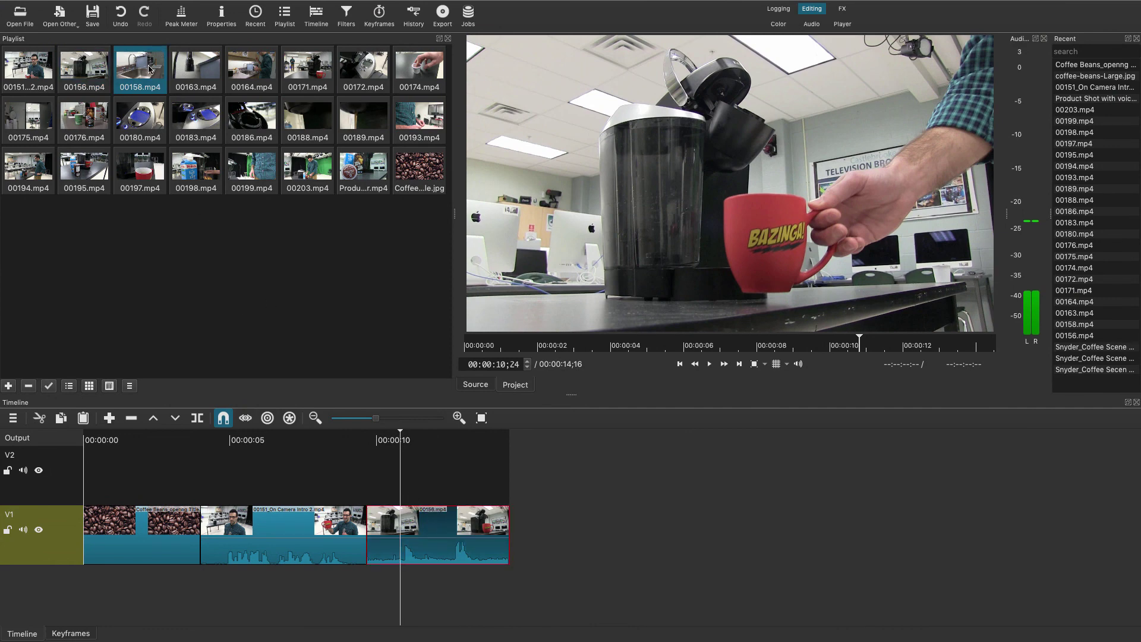
left_click_drag(144, 69, 619, 539)
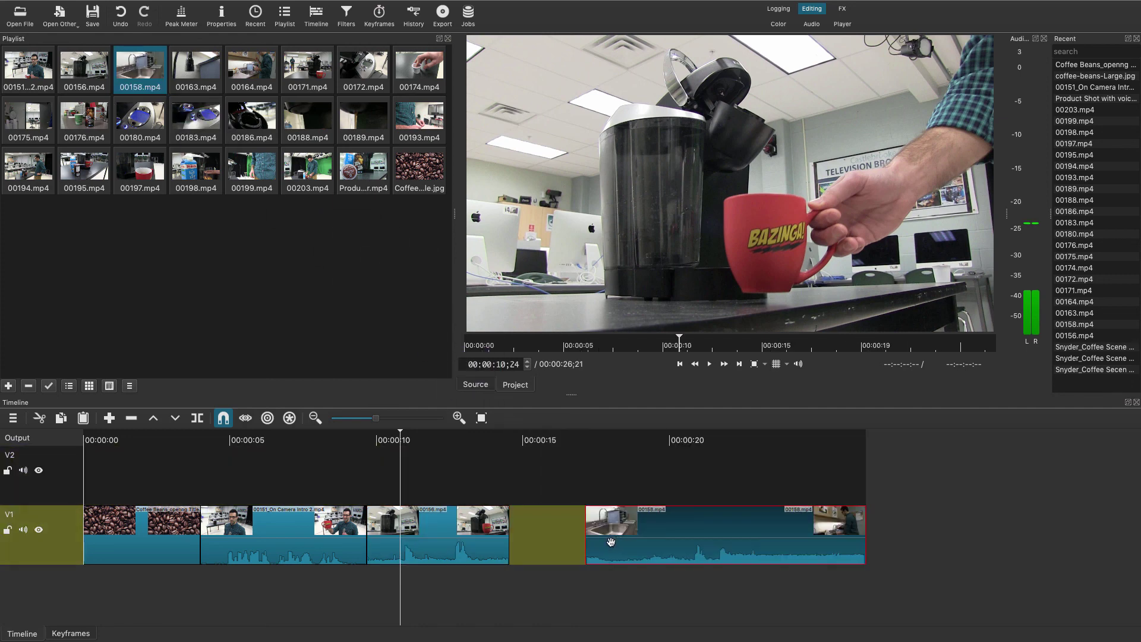
Step: Play 00158.mp4 from its start to examine the shot, and check the closing frames of 00156.mp4 before the gap
left_click(586, 474)
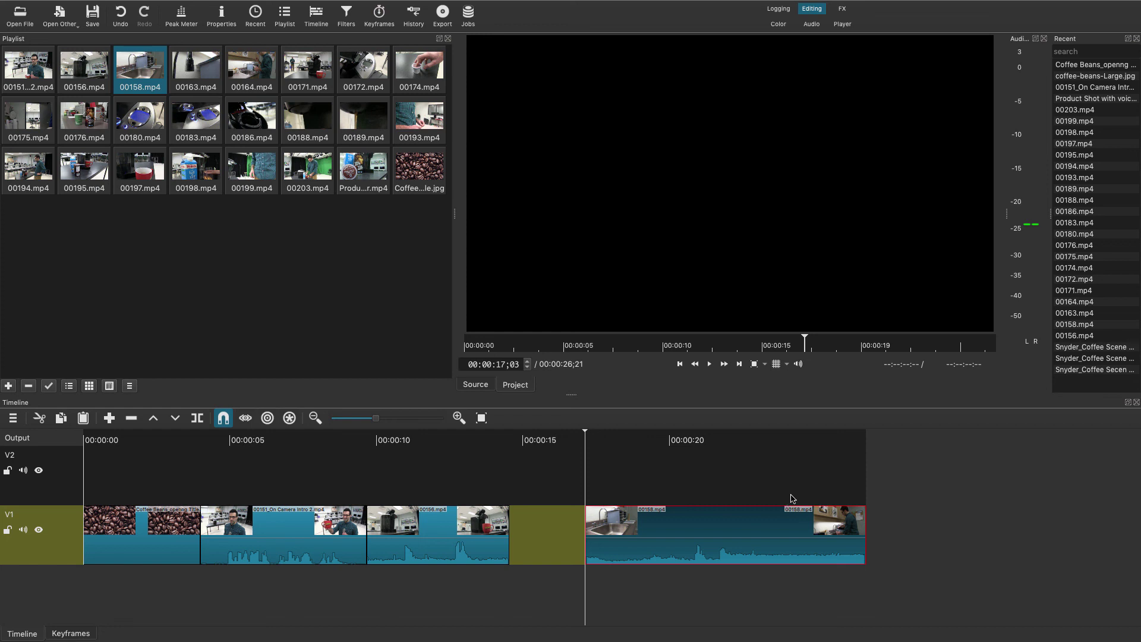
key("space")
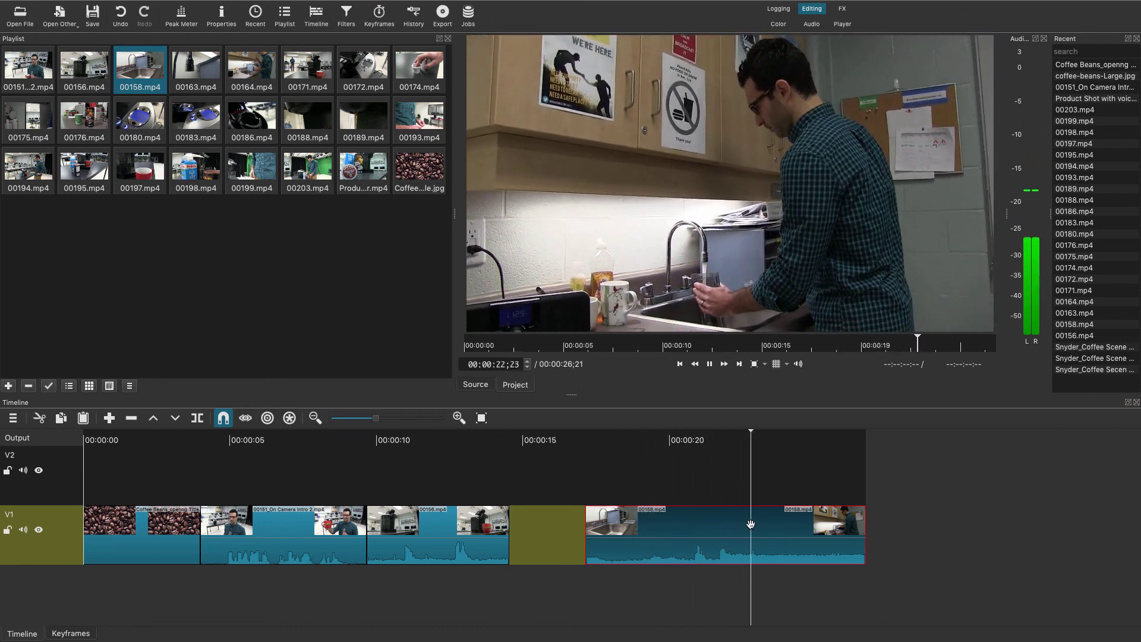
key("space")
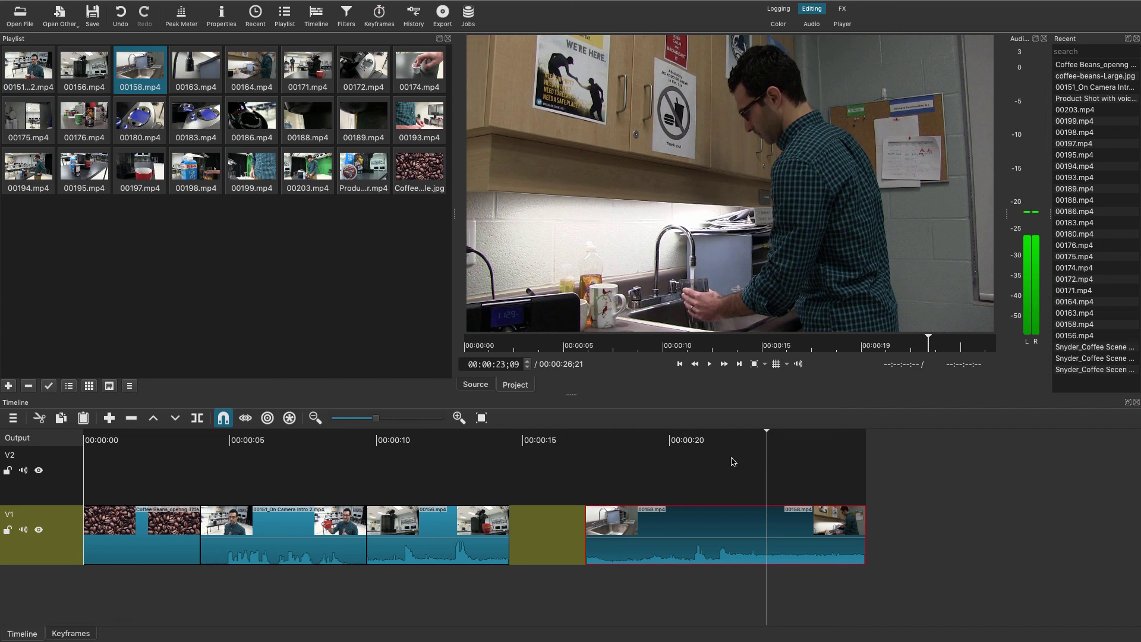
left_click(480, 435)
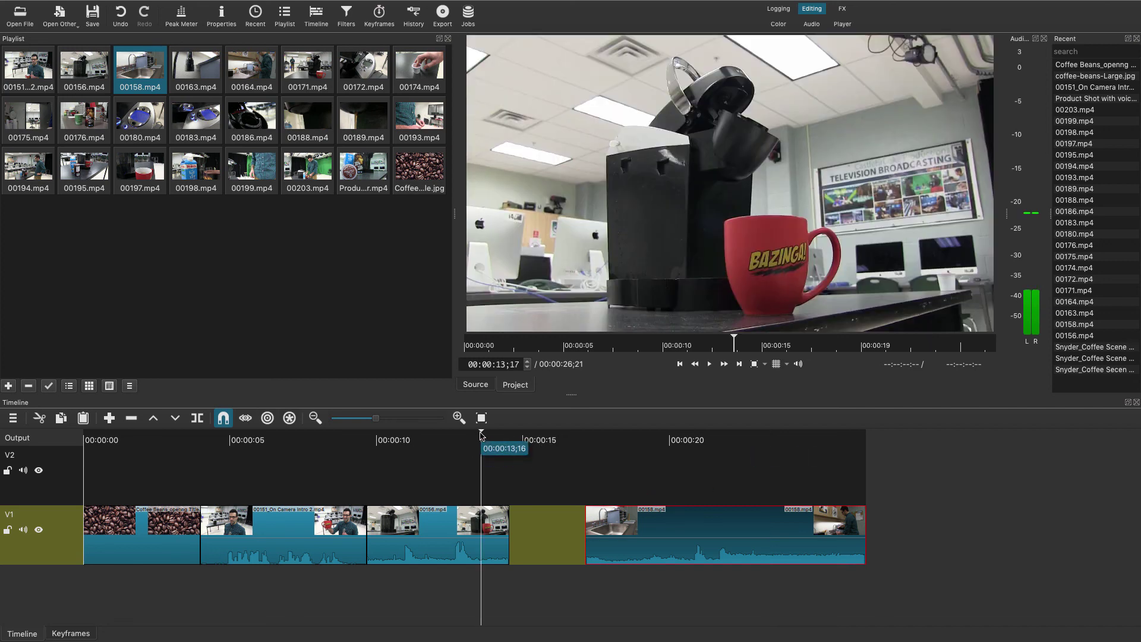
left_click_drag(481, 436, 504, 441)
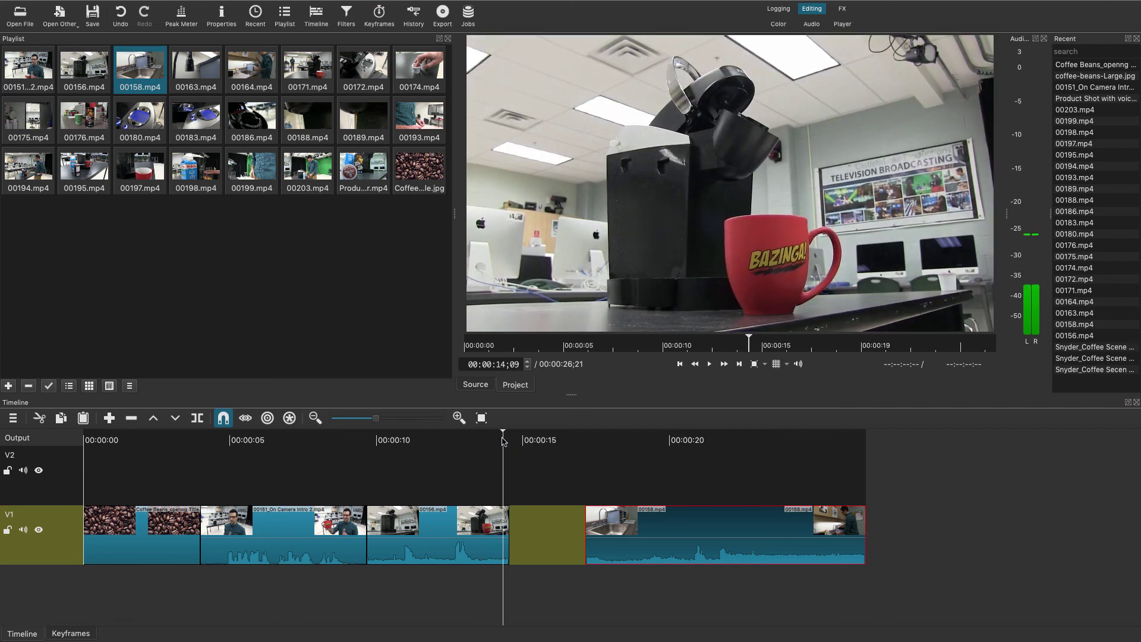
Step: Replay the opening of 00158.mp4 and trim the clip's start to 00:00:18;26, just before the camera pulls back from the sink
left_click(585, 447)
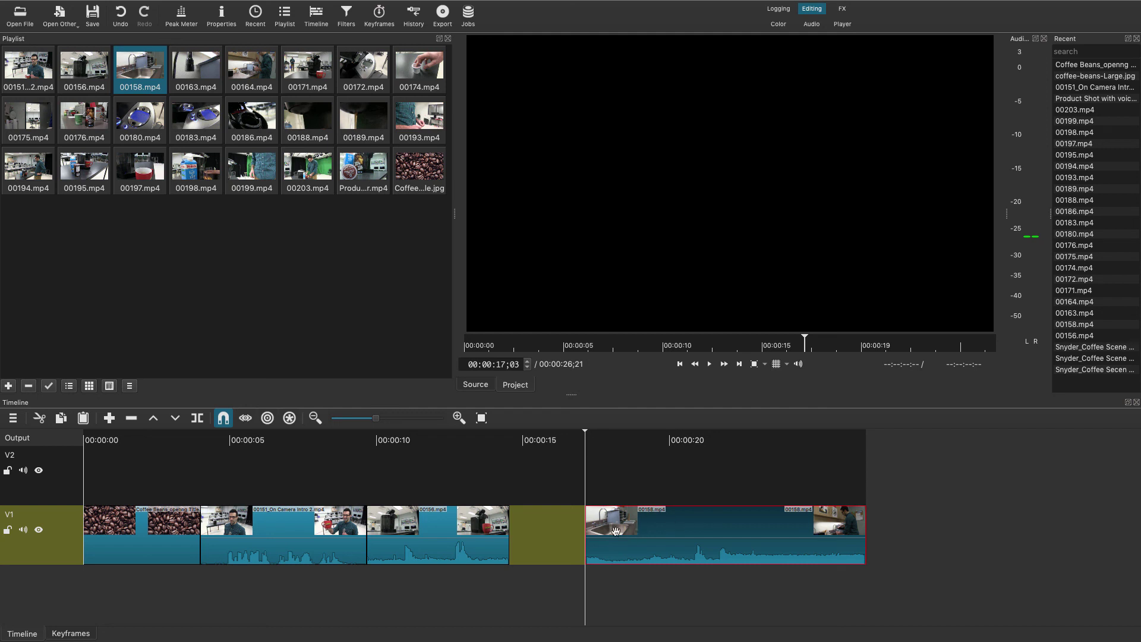
key("space")
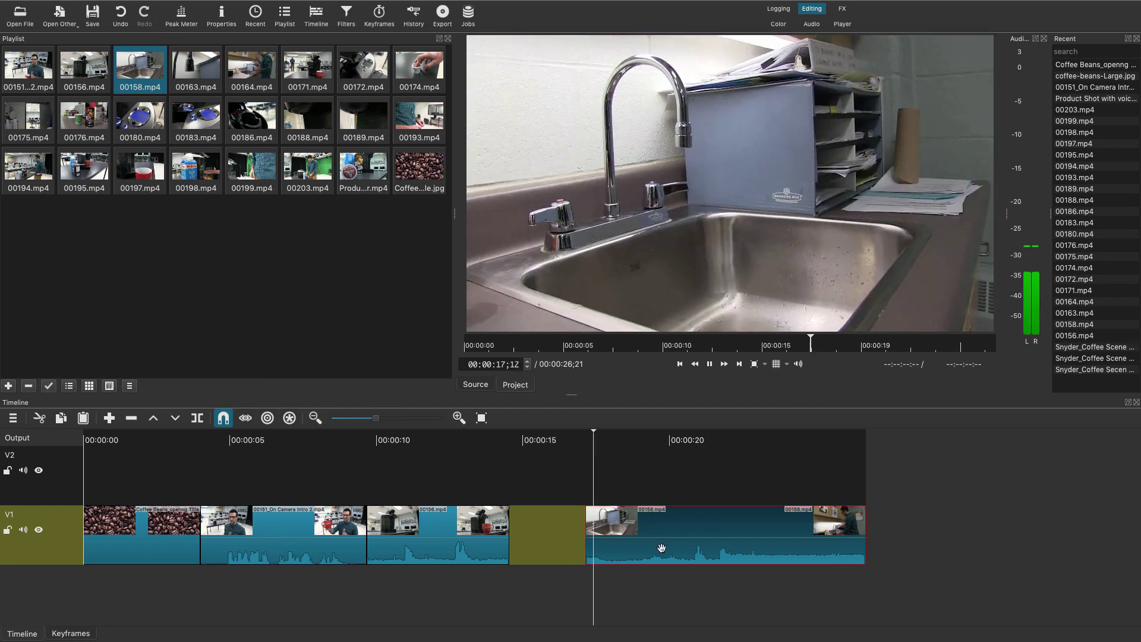
key("space")
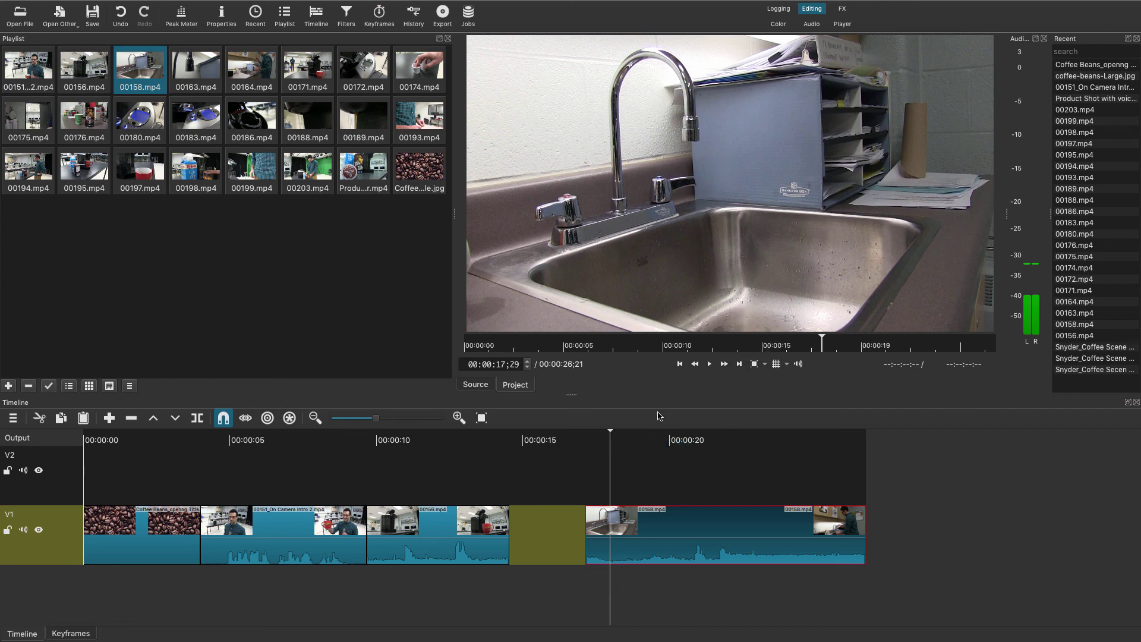
left_click(709, 364)
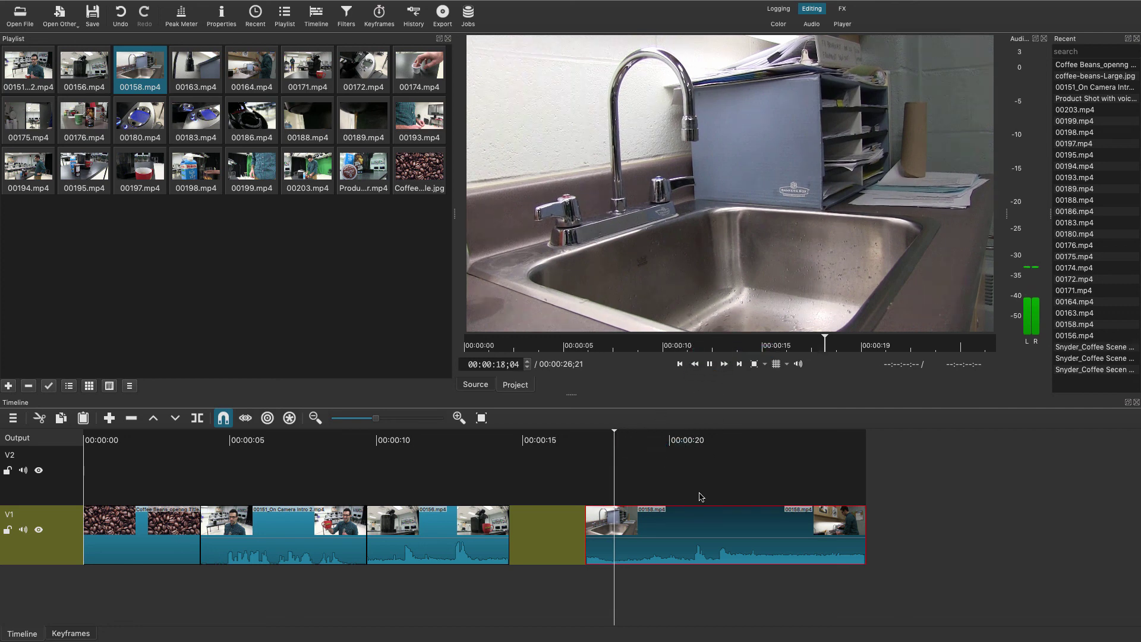
key("space")
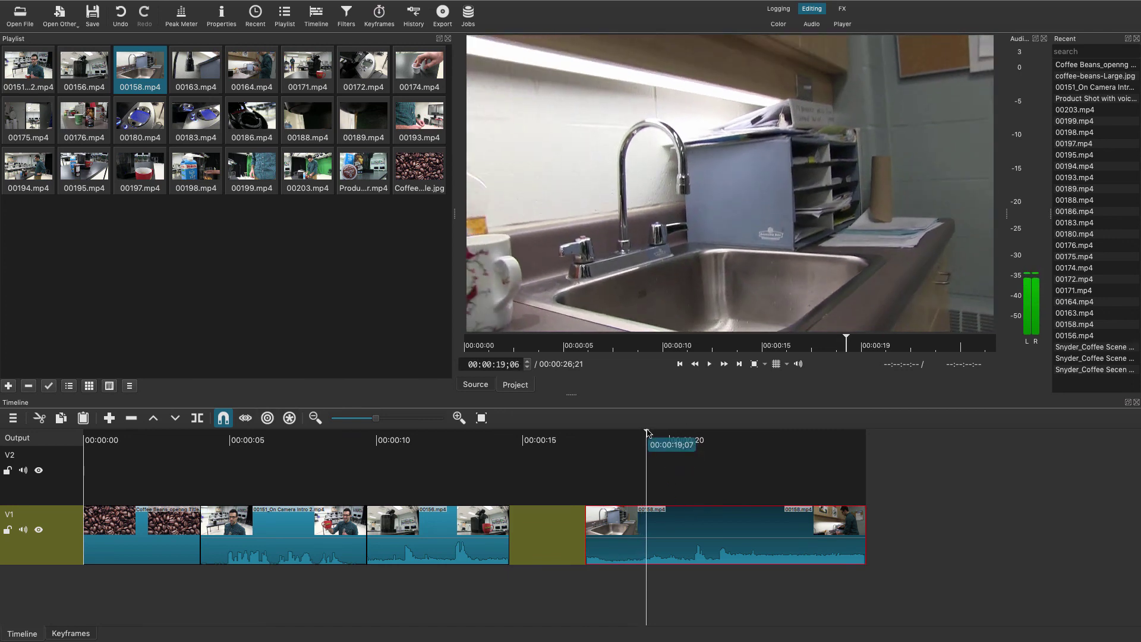
mouse_move(648, 433)
left_mouse_down()
mouse_move(620, 434)
mouse_move(647, 440)
mouse_move(638, 439)
left_mouse_up()
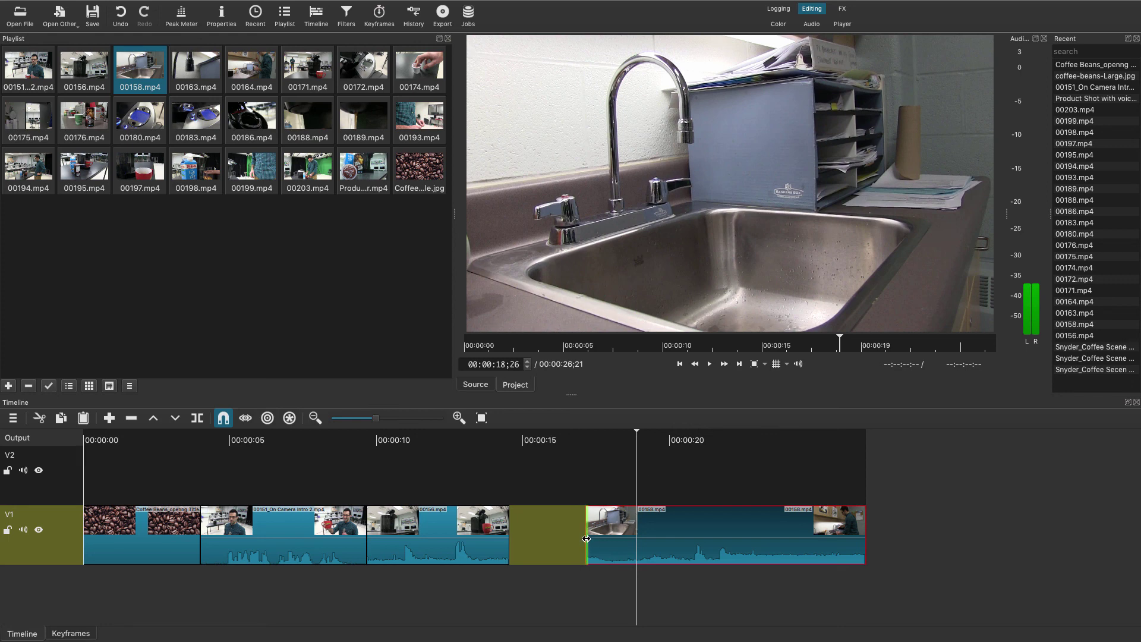
left_click_drag(586, 539, 637, 536)
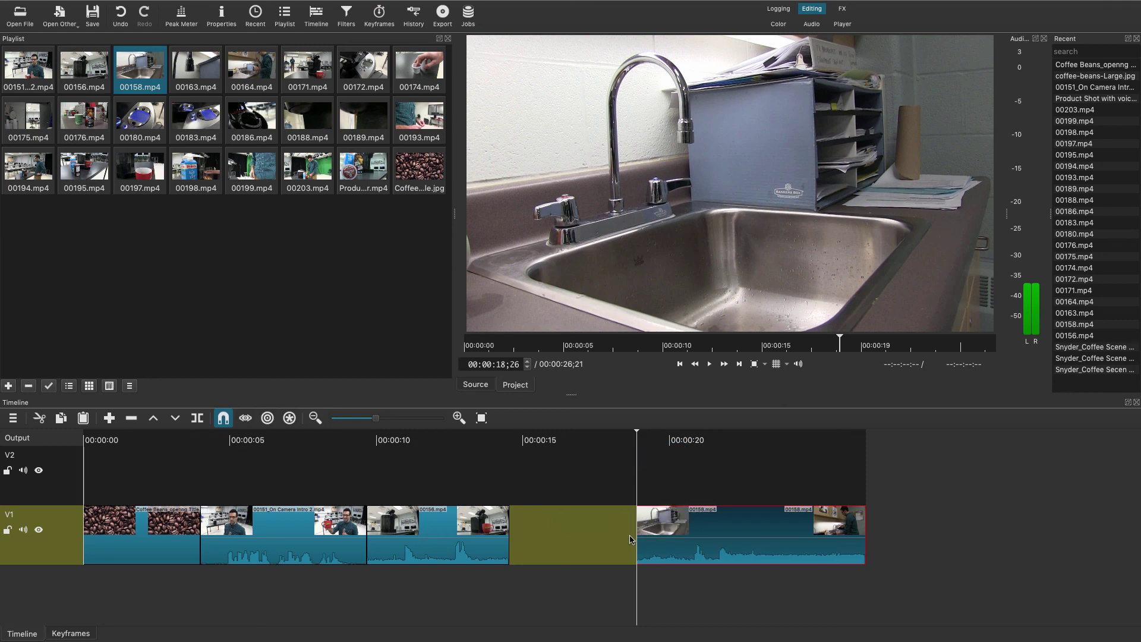
Step: Move the trimmed 00158.mp4 against the end of 00156.mp4 on V1 and play across the cut to review it
left_click_drag(727, 529, 598, 544)
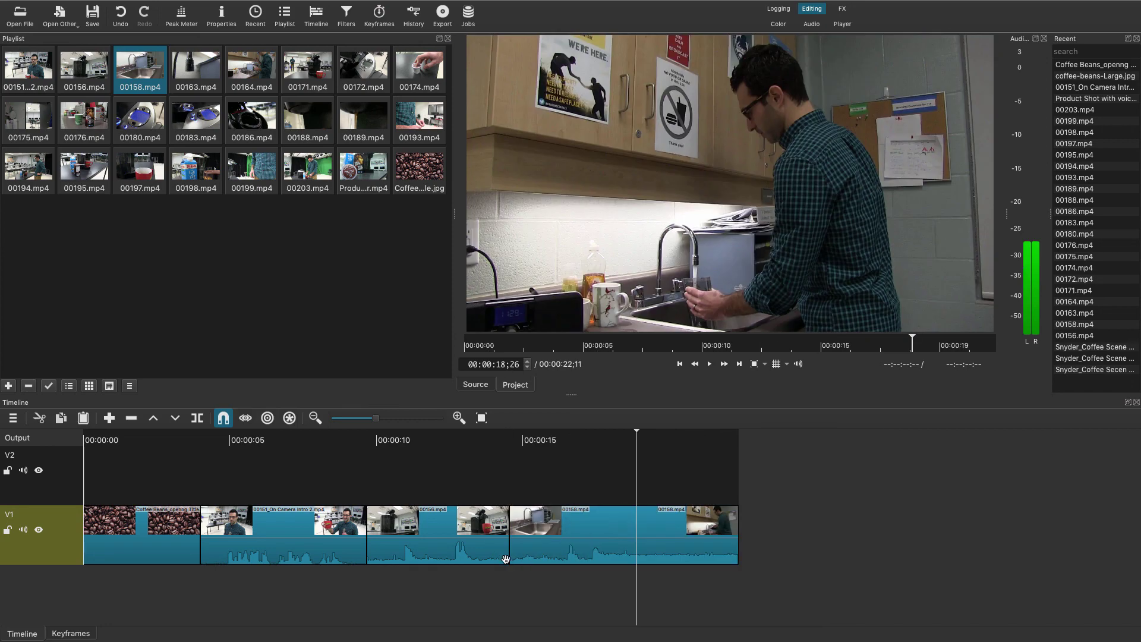
left_click(484, 441)
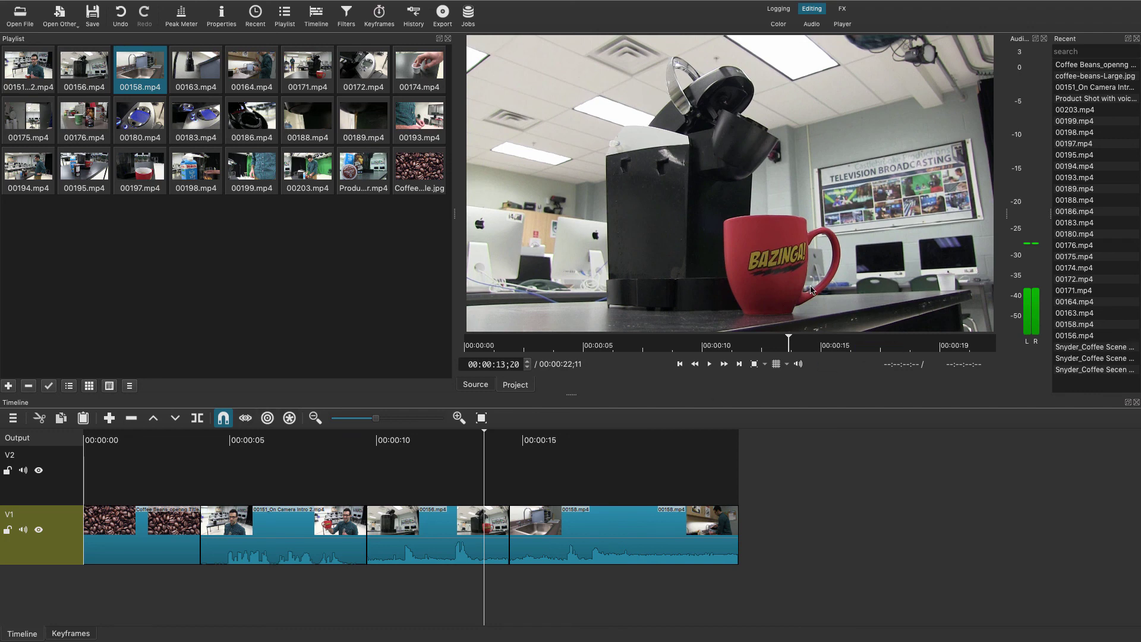
key("space")
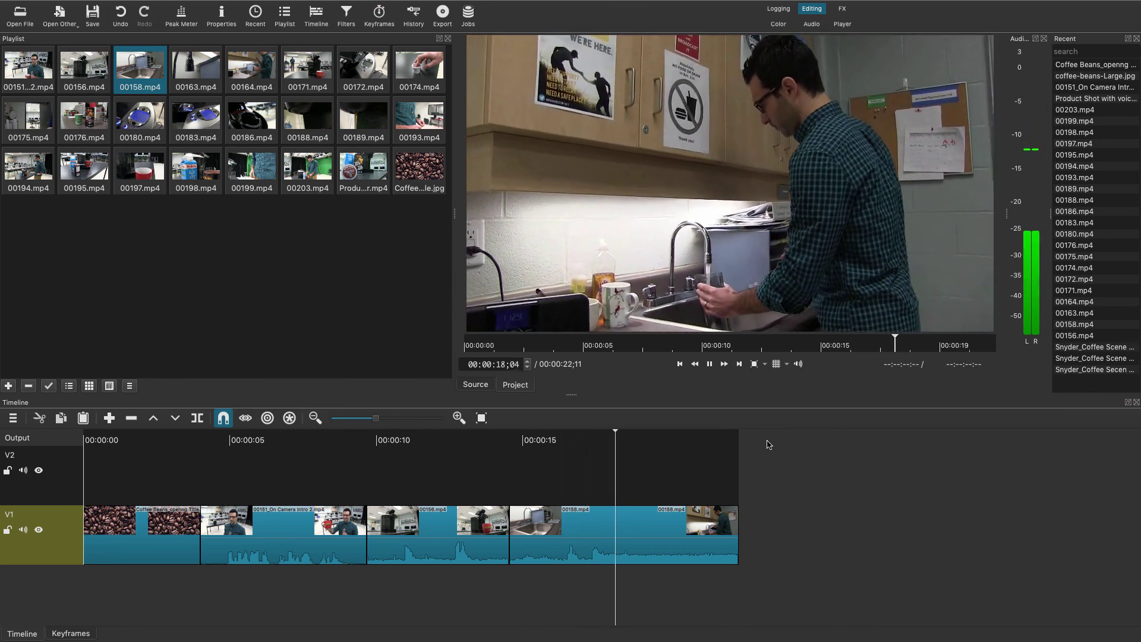
key("space")
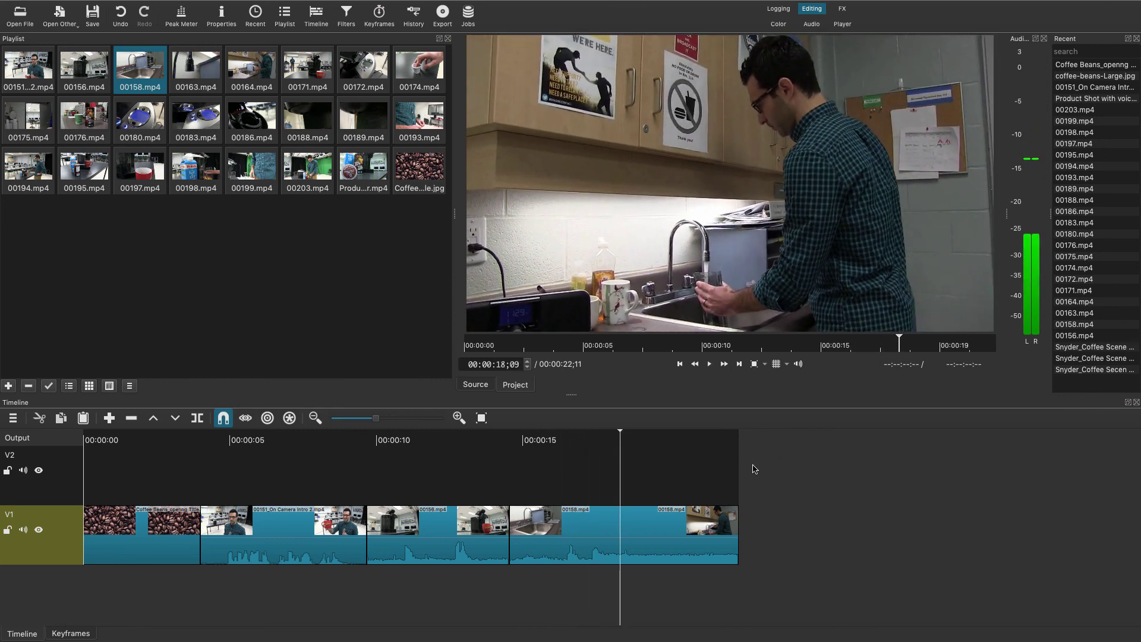